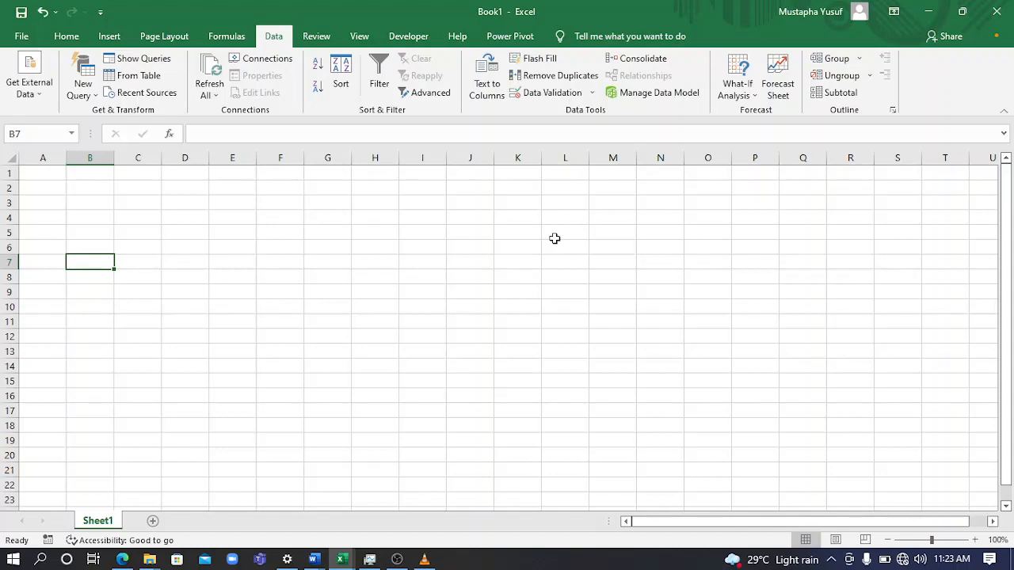
{"action": "left_click", "coordinate": [22, 38]}
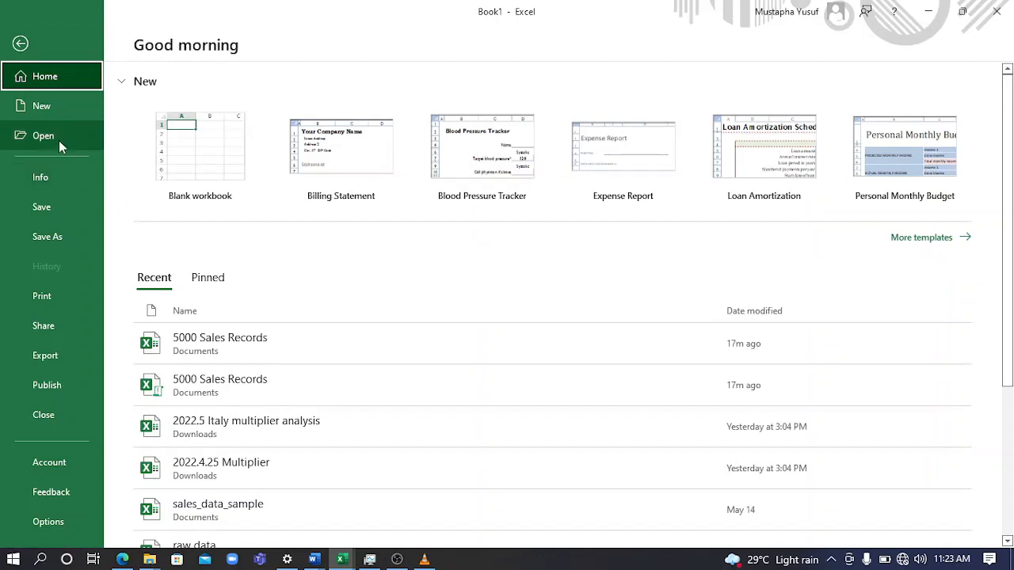
{"action": "left_click", "coordinate": [59, 140]}
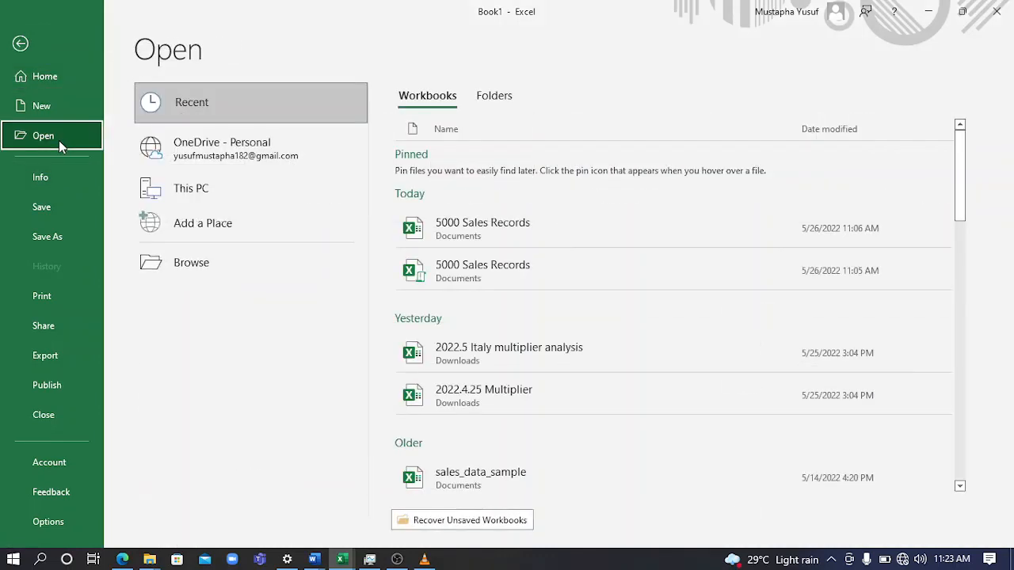
{"action": "left_click", "coordinate": [258, 274]}
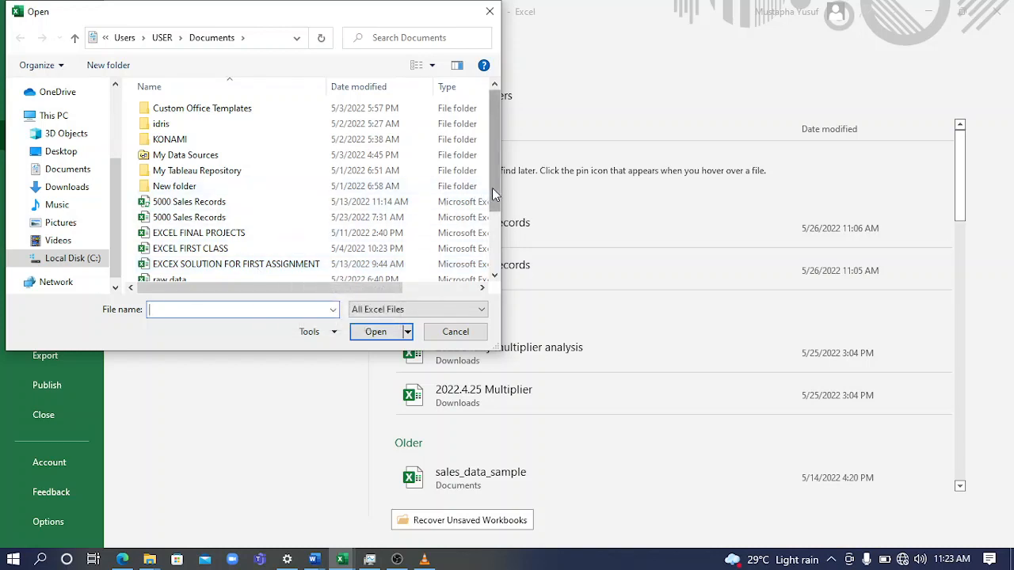
{"action": "left_click_drag", "start_coordinate": [492, 188], "coordinate": [501, 113]}
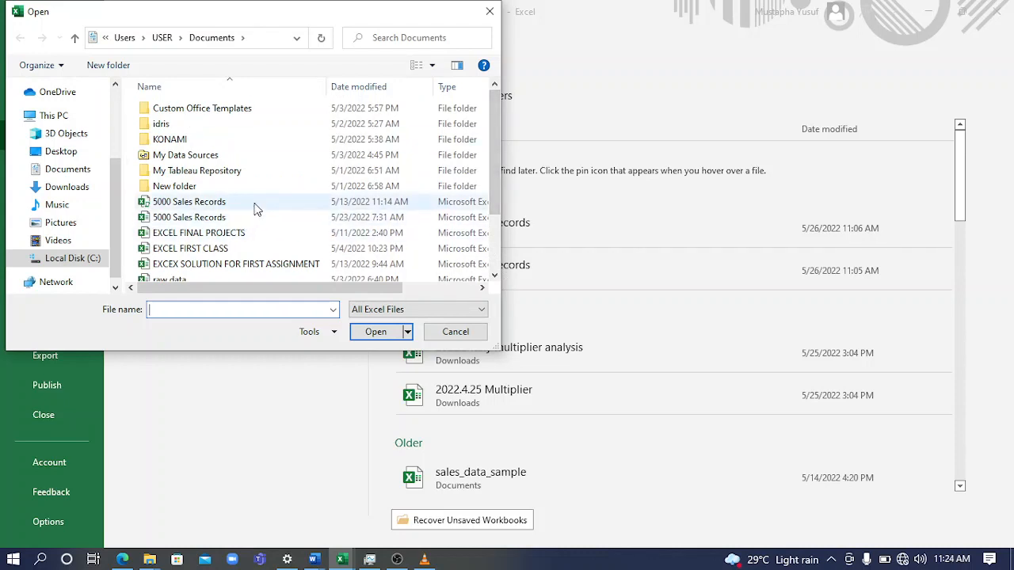
{"action": "left_click", "coordinate": [457, 333]}
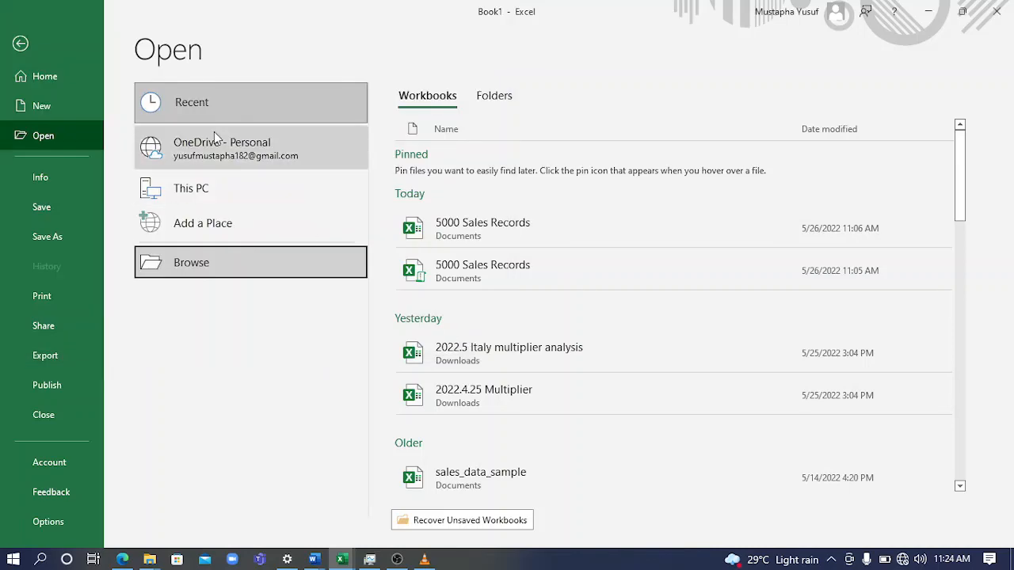
{"action": "left_click", "coordinate": [58, 46]}
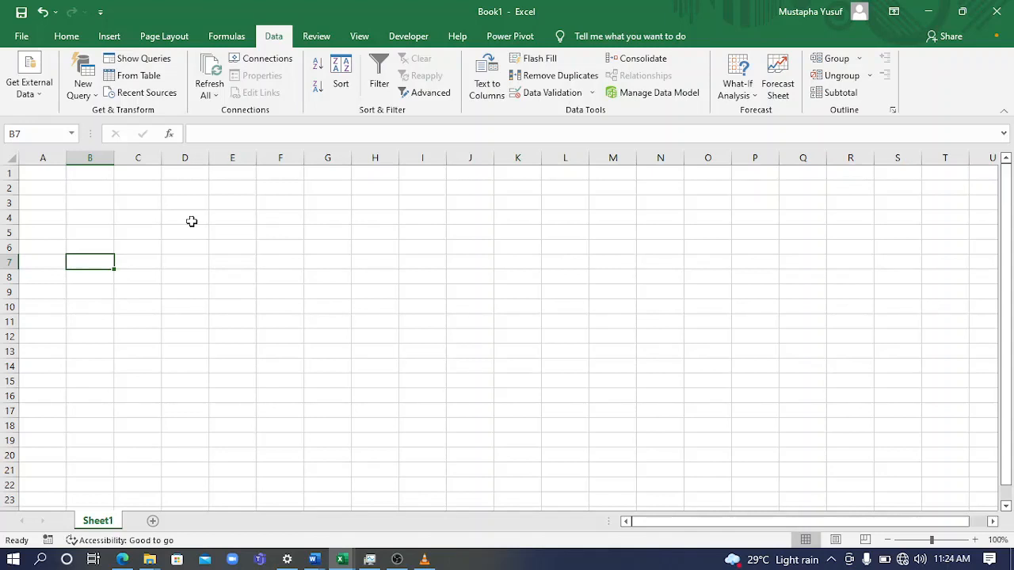
Review the available sources for getting external data and the source categories offered for creating a new query
{"action": "left_click", "coordinate": [66, 37]}
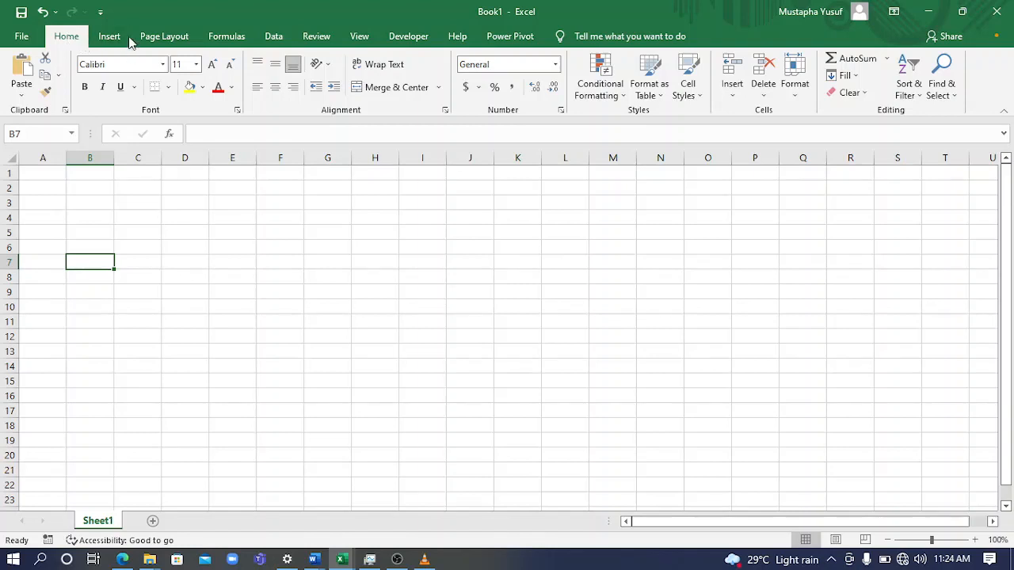
{"action": "left_click", "coordinate": [289, 45]}
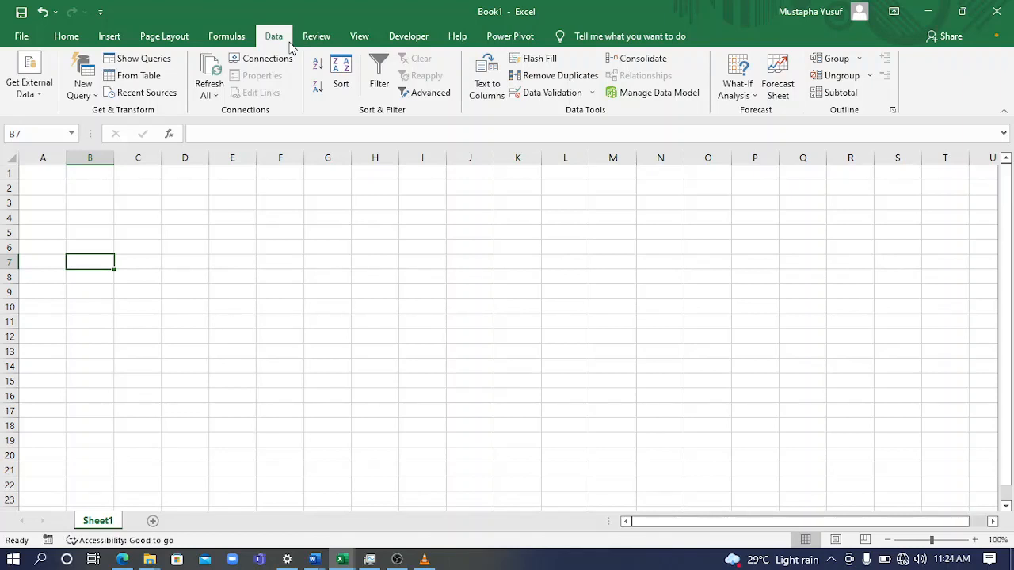
{"action": "left_click", "coordinate": [35, 95]}
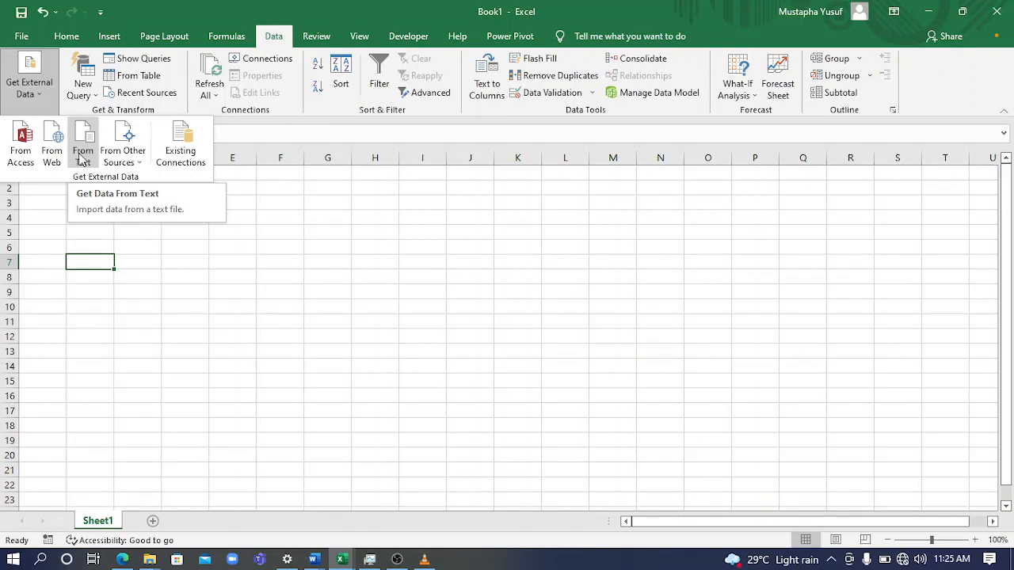
{"action": "left_click", "coordinate": [135, 161]}
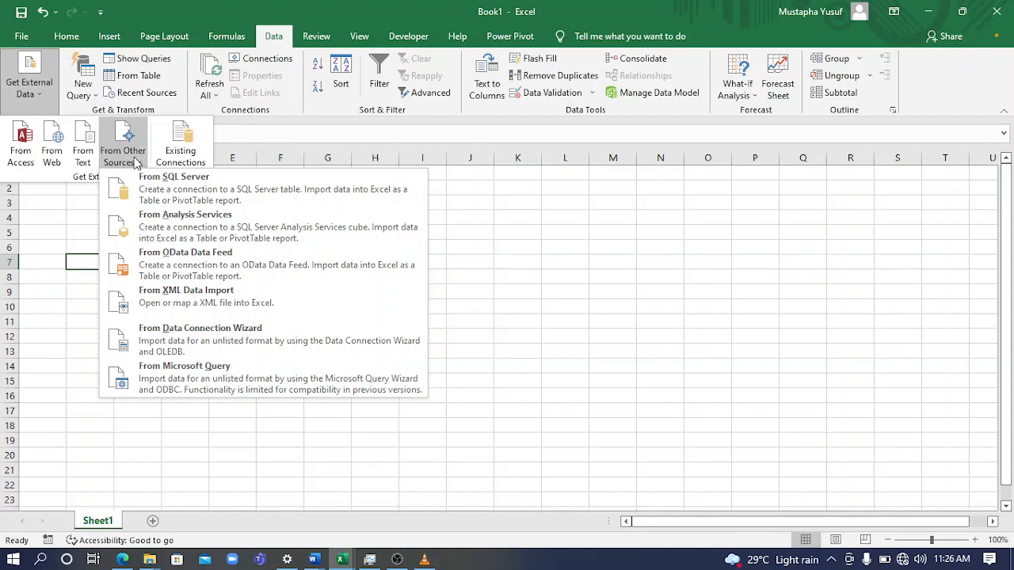
{"action": "left_click", "coordinate": [86, 93]}
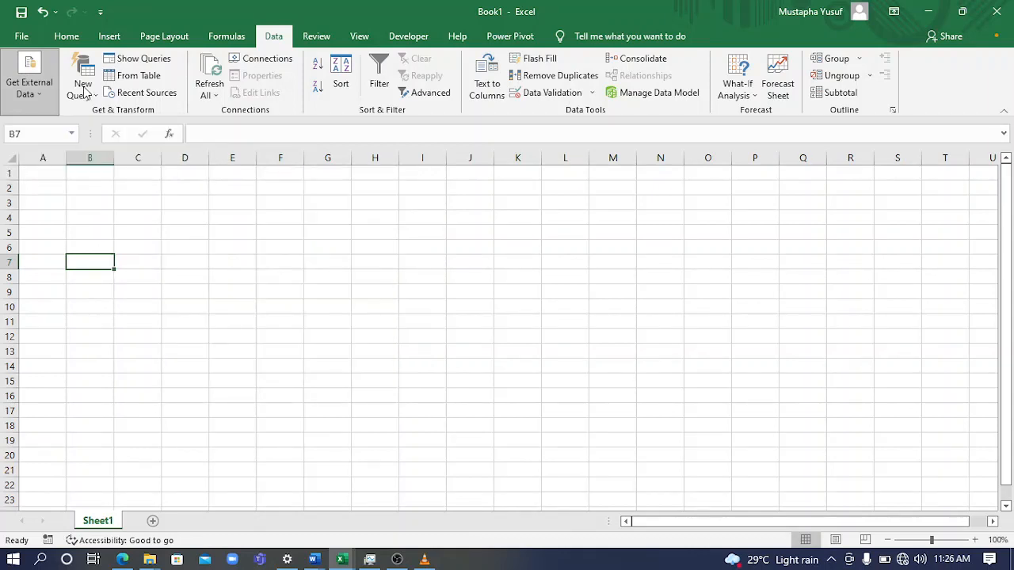
{"action": "left_click", "coordinate": [86, 92]}
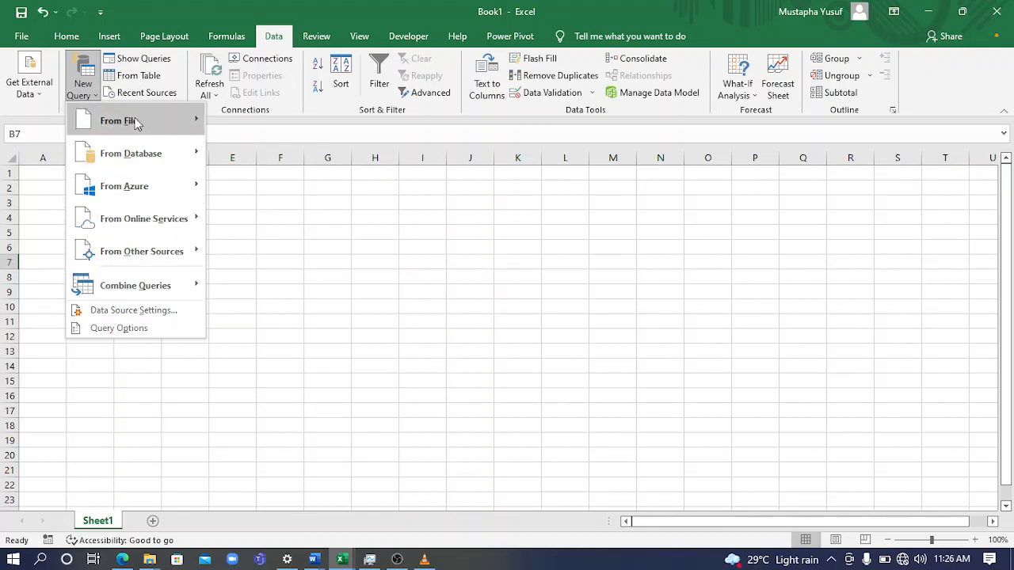
{"action": "mouse_move", "coordinate": [140, 121]}
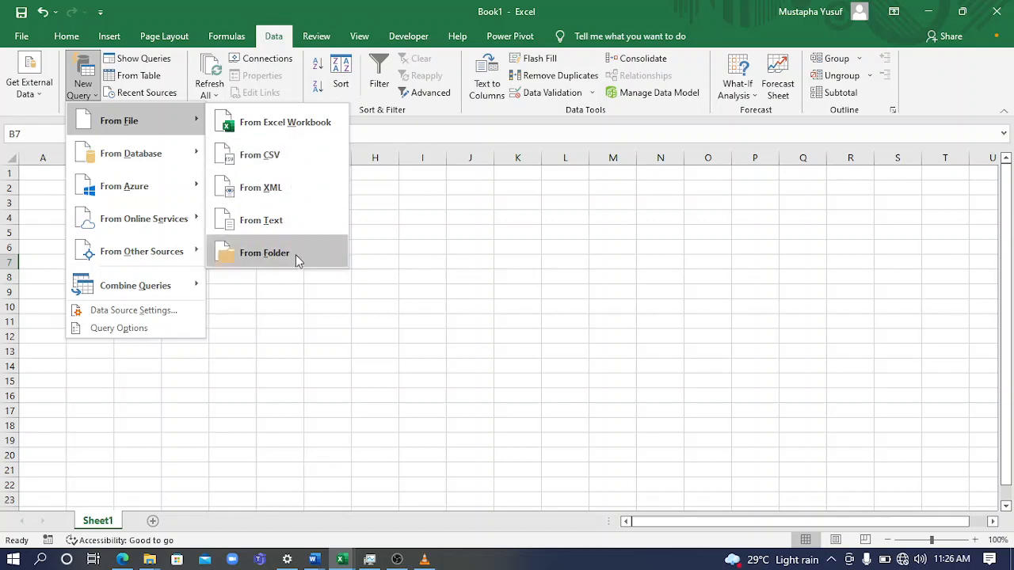
{"action": "mouse_move", "coordinate": [163, 161]}
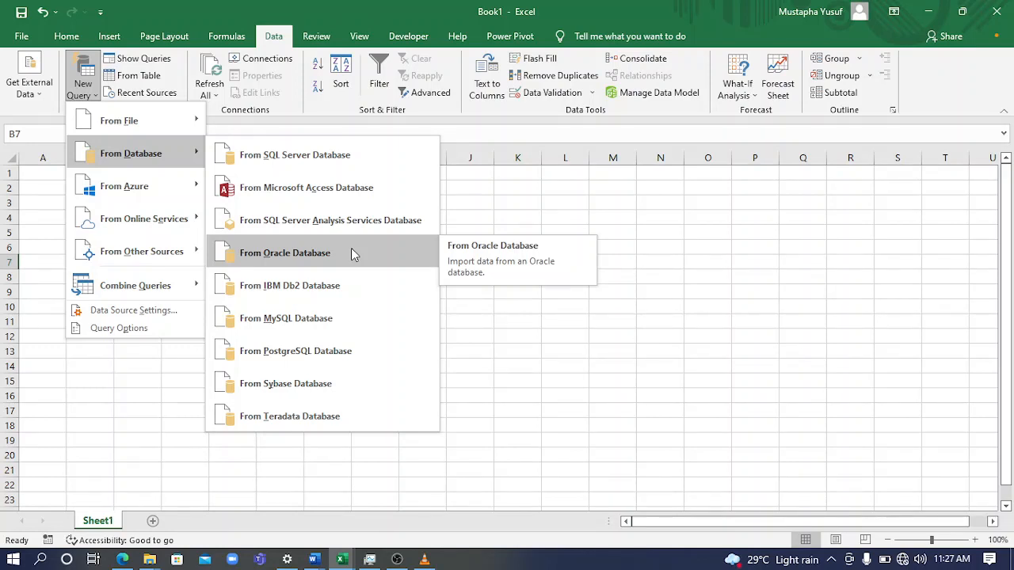
{"action": "mouse_move", "coordinate": [193, 194]}
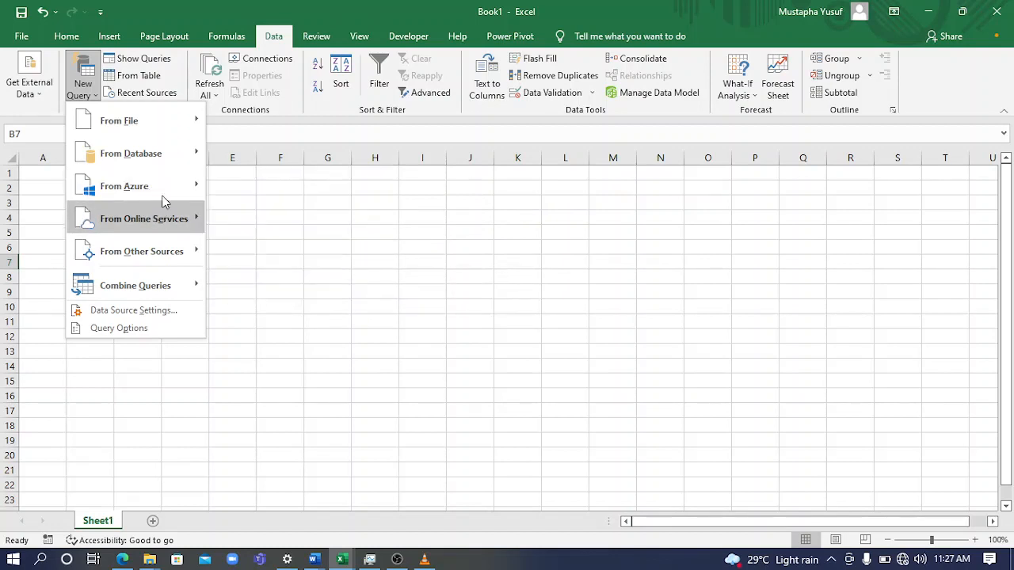
{"action": "mouse_move", "coordinate": [168, 215]}
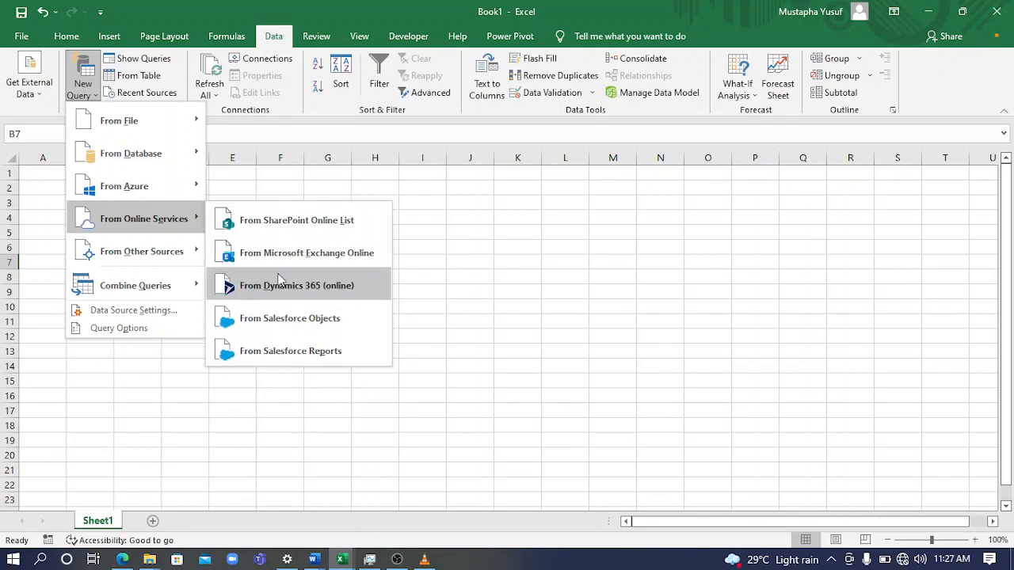
{"action": "mouse_move", "coordinate": [163, 250]}
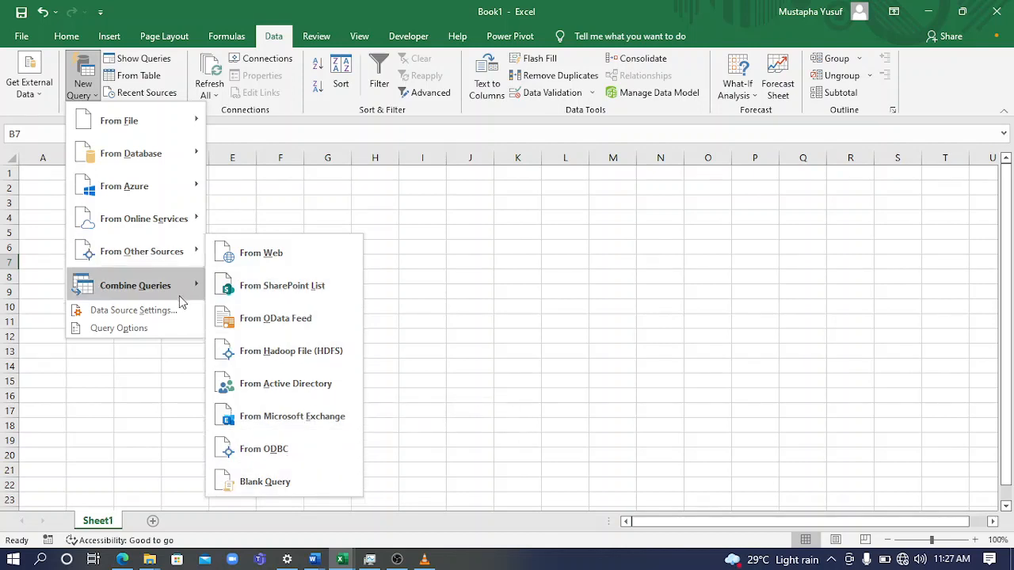
{"action": "mouse_move", "coordinate": [168, 300]}
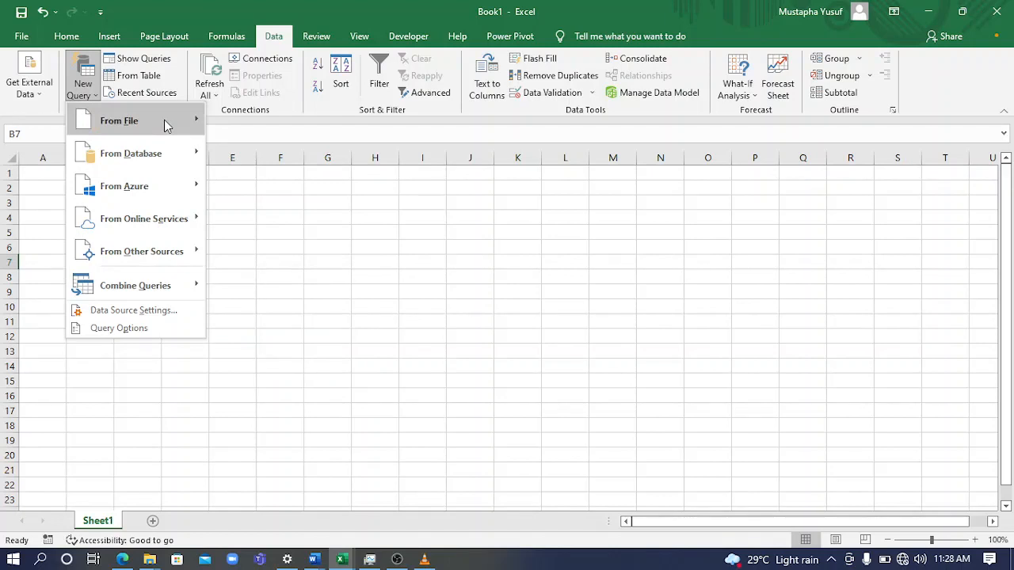
Create a new query from the Excel workbook 5000 Sales Records.xlsm in the Documents folder
{"action": "mouse_move", "coordinate": [164, 119]}
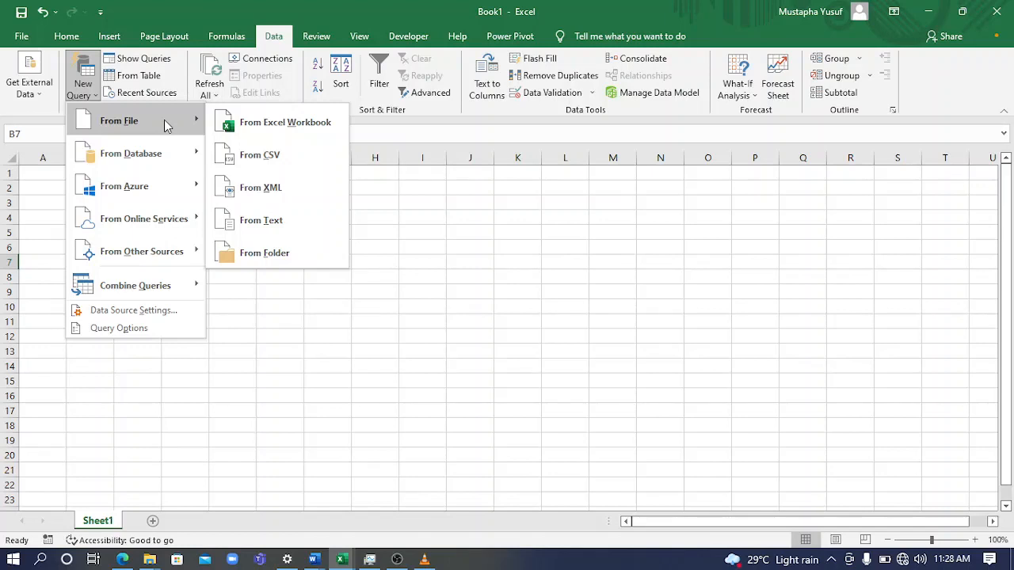
{"action": "left_click", "coordinate": [267, 121]}
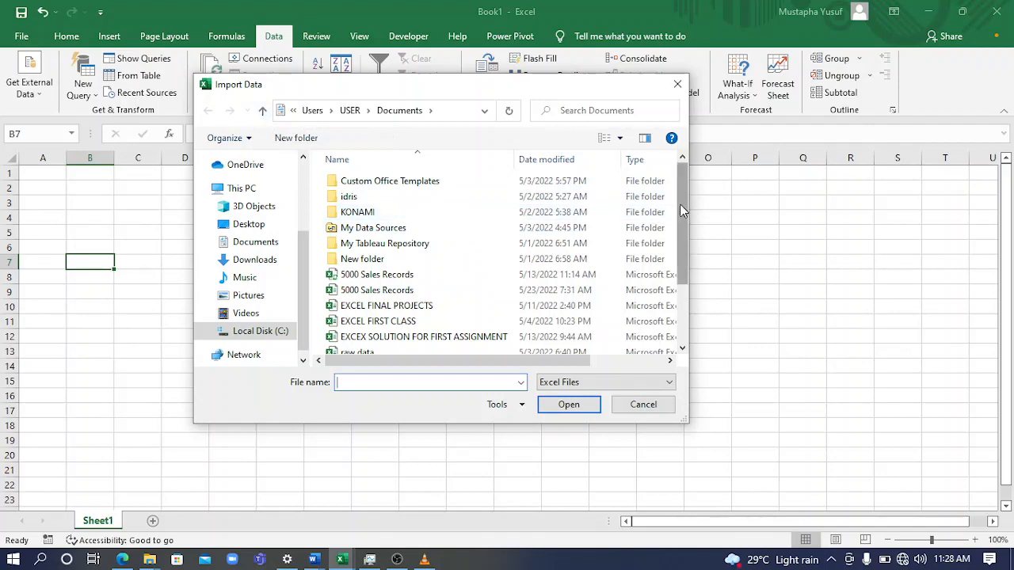
{"action": "left_click_drag", "start_coordinate": [679, 204], "coordinate": [688, 255]}
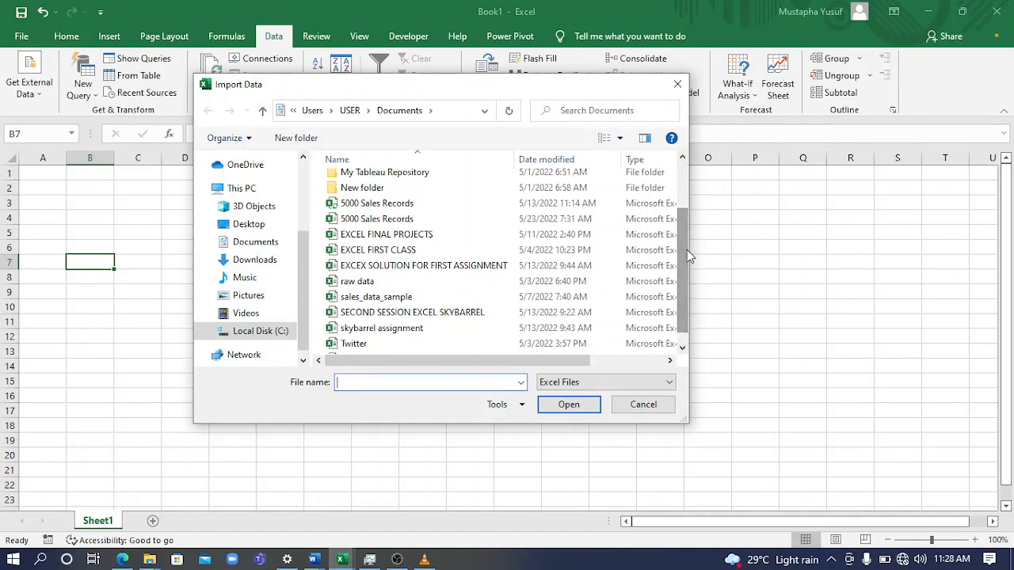
{"action": "left_click", "coordinate": [475, 206]}
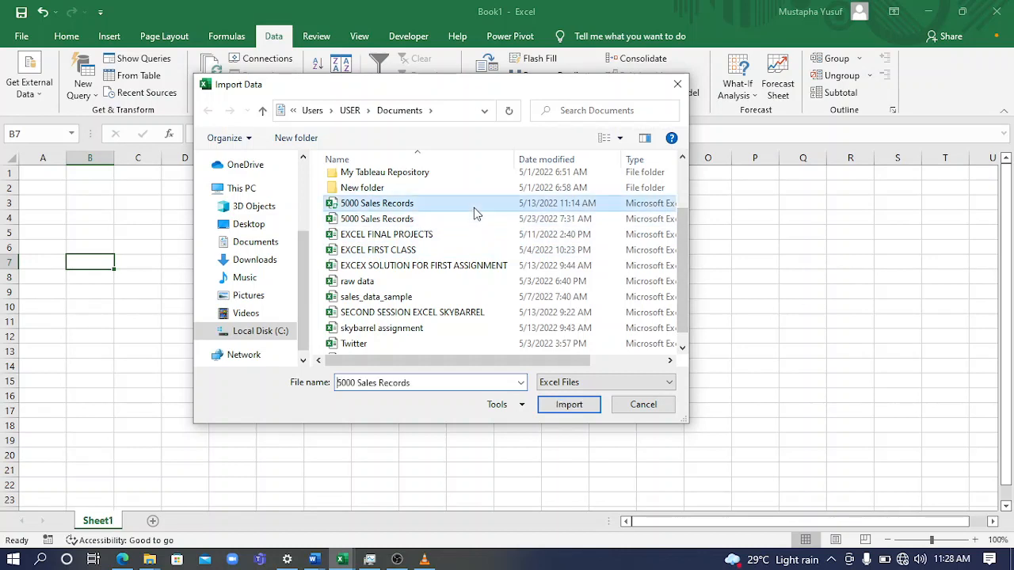
{"action": "left_click", "coordinate": [573, 412]}
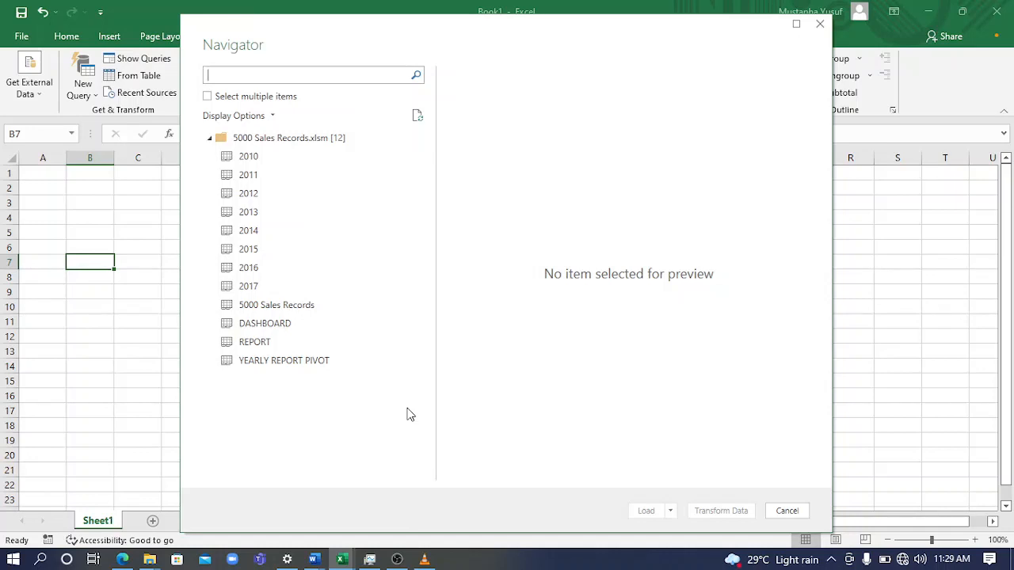
Preview the 5000 Sales Records sheet across its columns and open it for transformation in a maximized Power Query Editor
{"action": "left_click", "coordinate": [294, 312]}
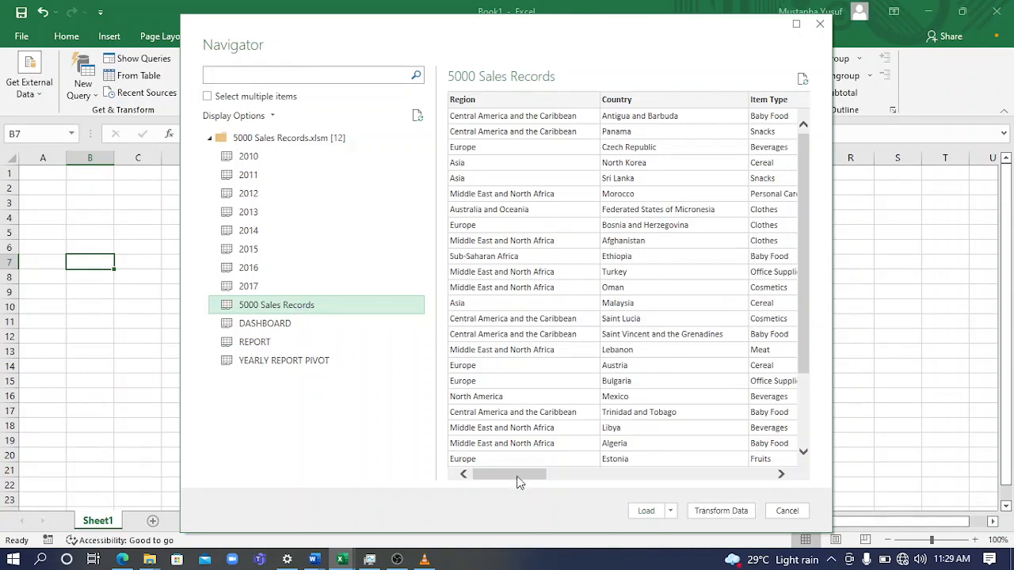
{"action": "left_click_drag", "start_coordinate": [522, 475], "coordinate": [781, 475]}
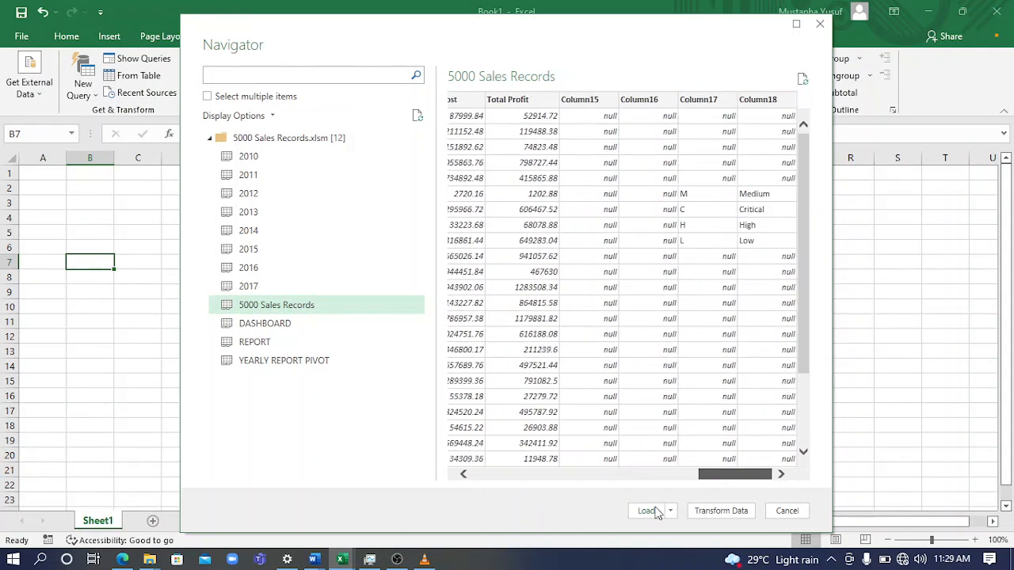
{"action": "left_click_drag", "start_coordinate": [709, 519], "coordinate": [485, 522]}
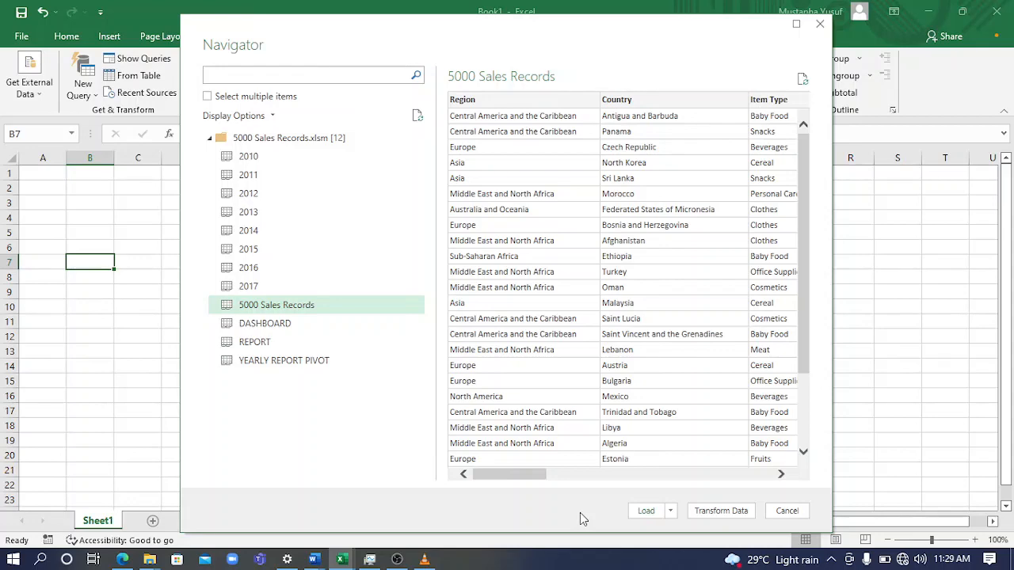
{"action": "left_click", "coordinate": [721, 511]}
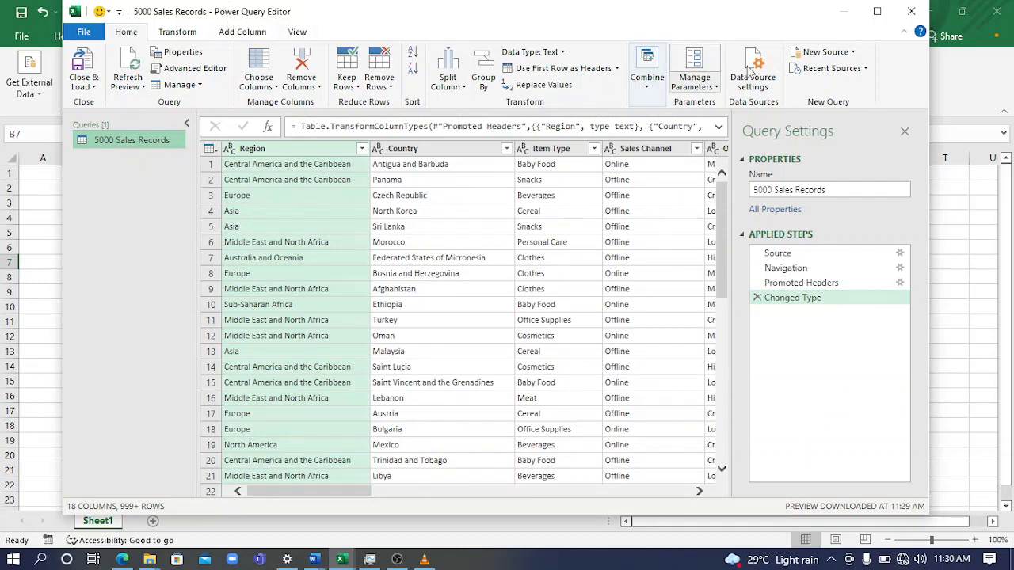
{"action": "left_click", "coordinate": [876, 11]}
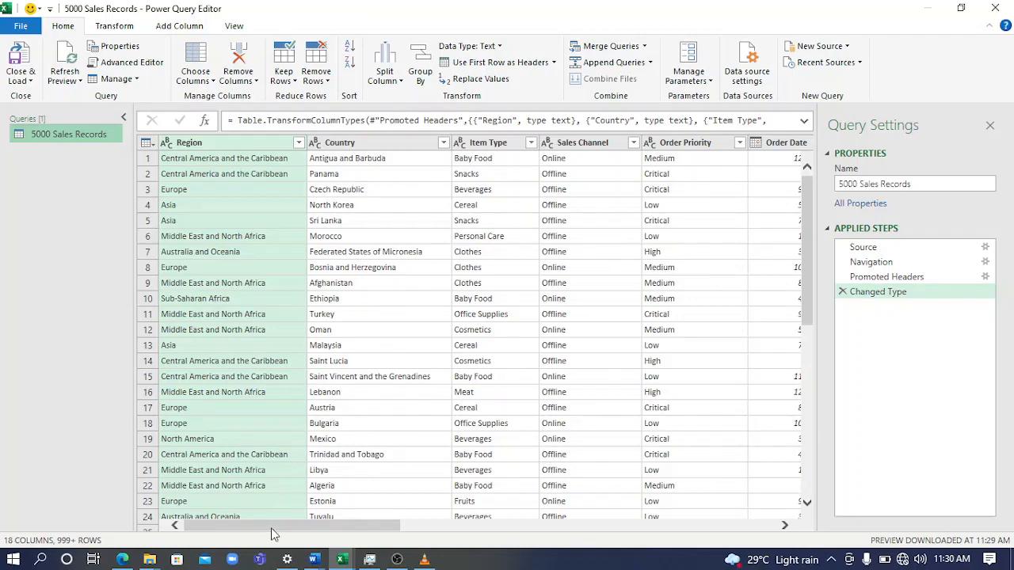
Remove the empty Column15 from the 5000 Sales Records query
{"action": "left_click_drag", "start_coordinate": [271, 530], "coordinate": [771, 541]}
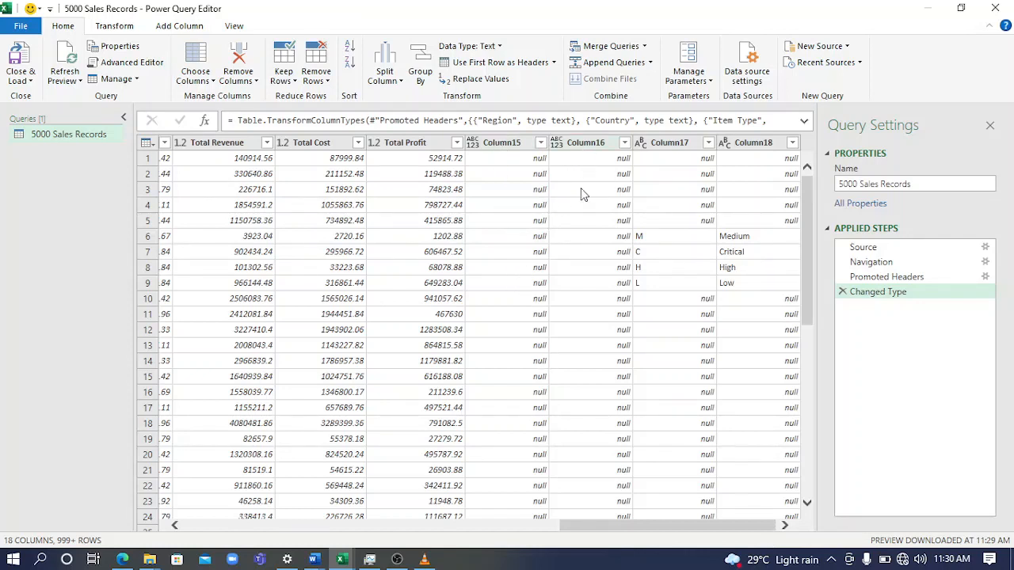
{"action": "left_click", "coordinate": [515, 151]}
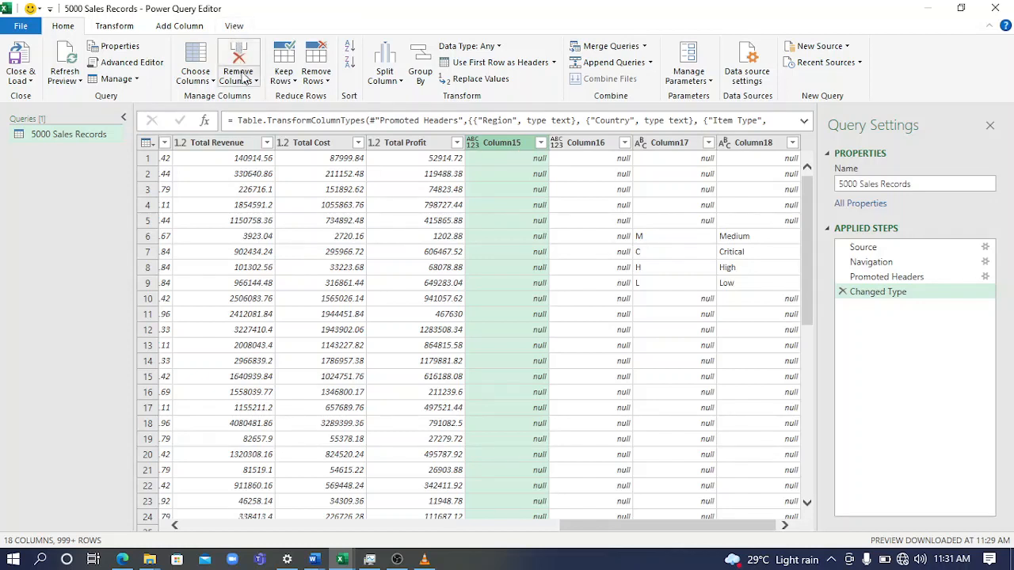
{"action": "left_click", "coordinate": [245, 77]}
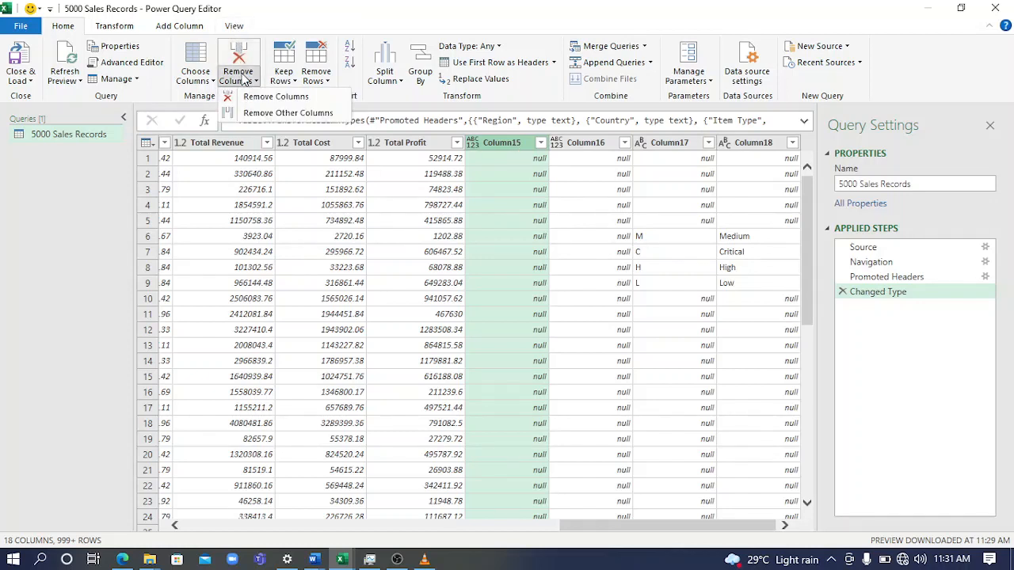
{"action": "left_click", "coordinate": [280, 100]}
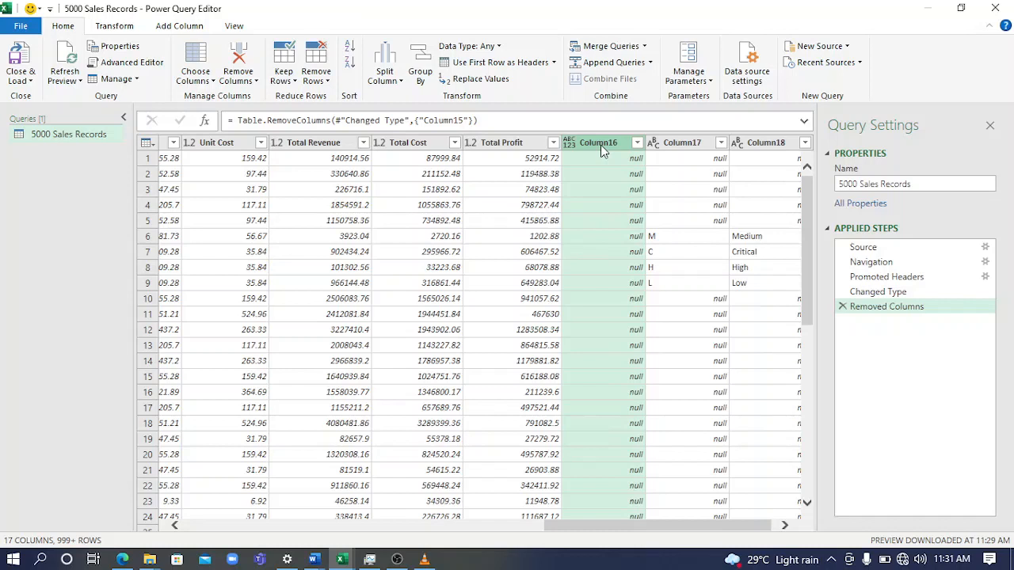
Remove Column16, Column17 and Column18 together from the 5000 Sales Records query
{"action": "left_click", "coordinate": [702, 145], "text": "ctrl"}
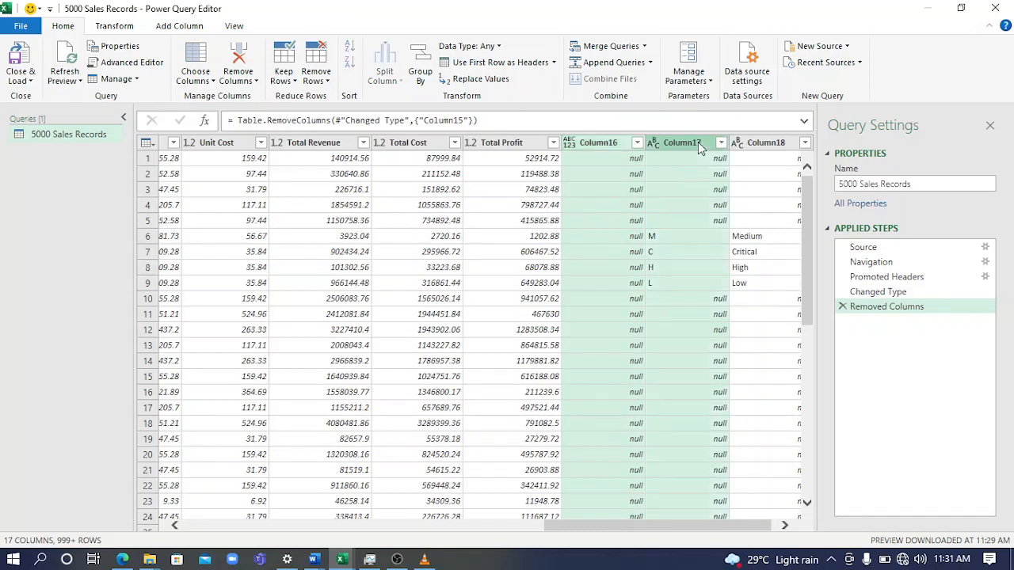
{"action": "left_click", "coordinate": [745, 144], "text": "ctrl"}
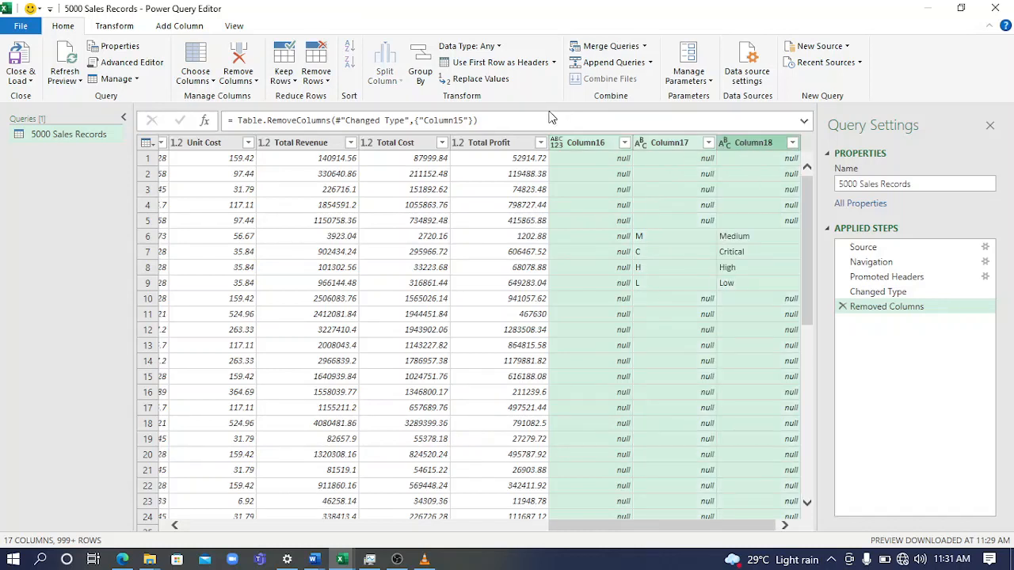
{"action": "left_click", "coordinate": [240, 65]}
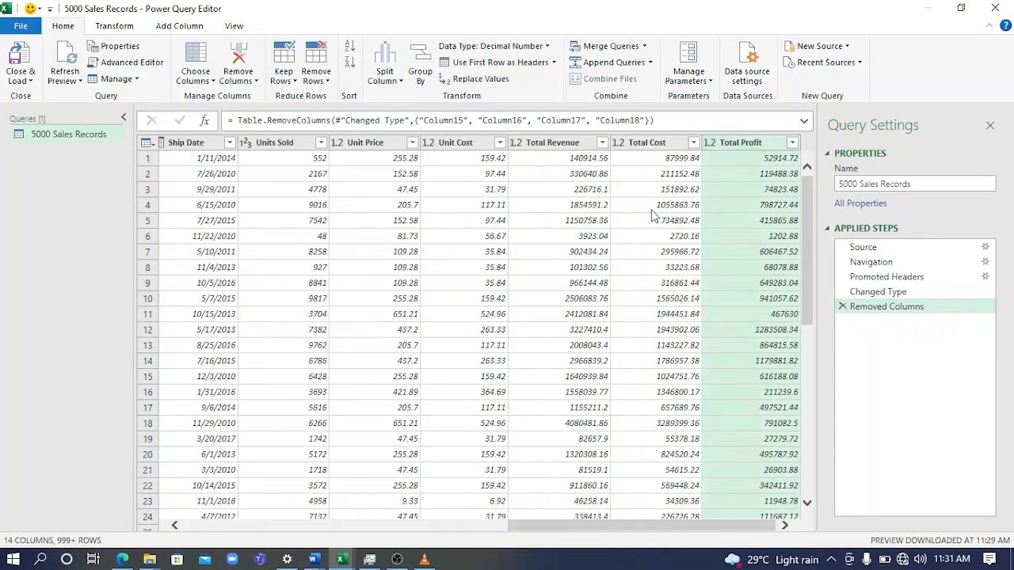
Examine the Total Revenue, Total Cost and Total Profit columns and look through the remaining rows and columns of the query preview
{"action": "left_click", "coordinate": [648, 143]}
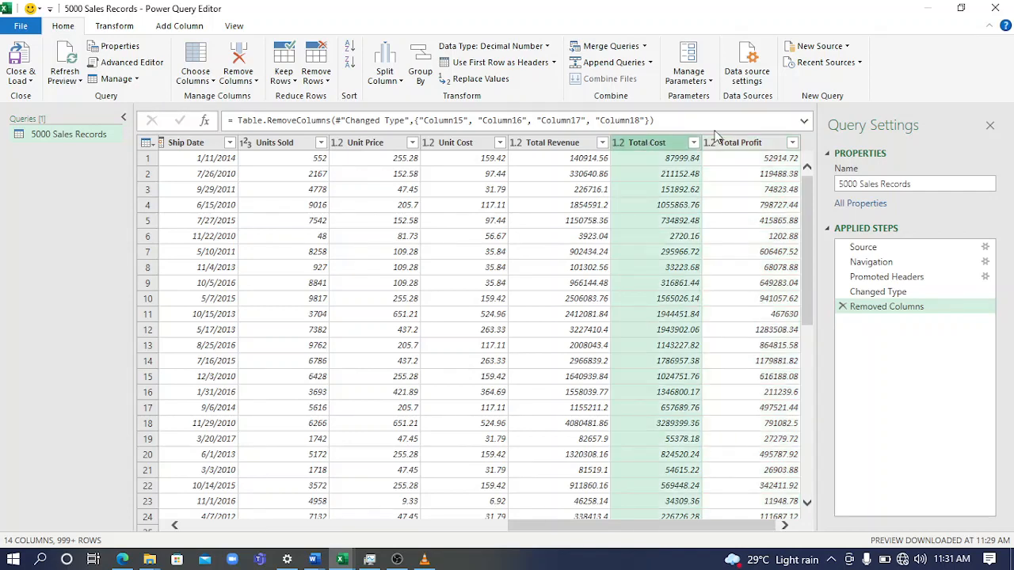
{"action": "left_click", "coordinate": [720, 142], "text": "ctrl"}
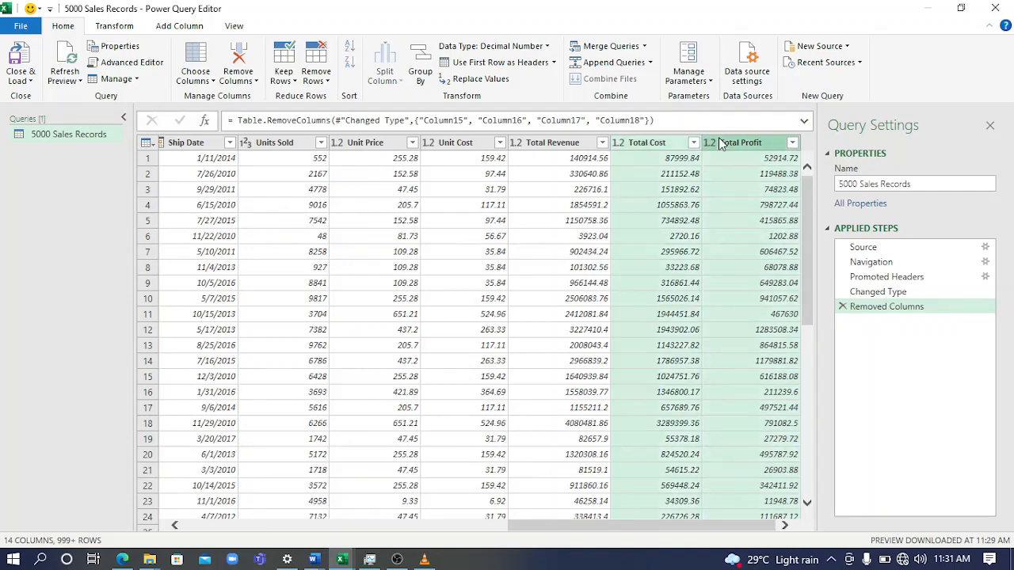
{"action": "left_click", "coordinate": [541, 144], "text": "ctrl"}
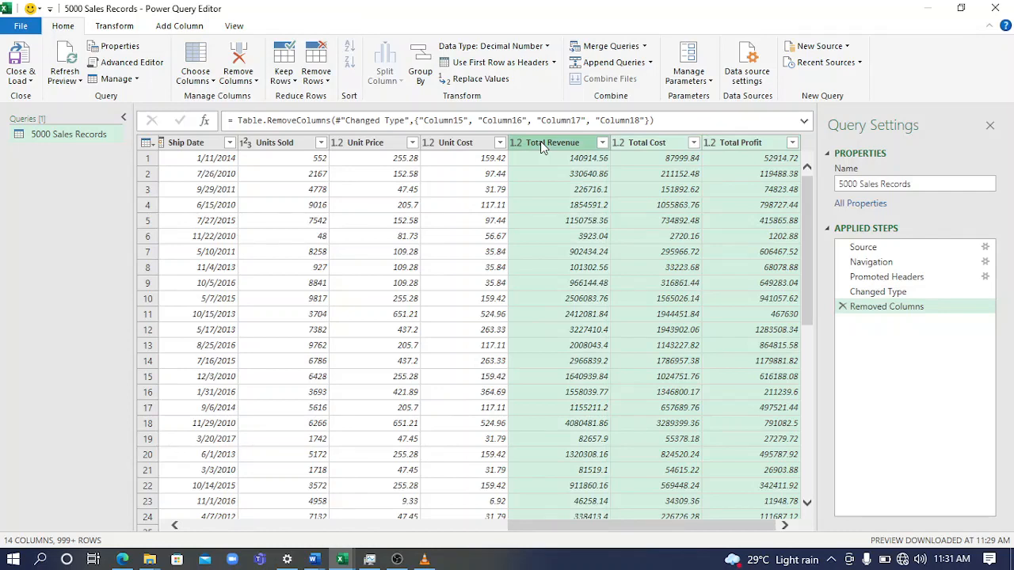
{"action": "left_click", "coordinate": [660, 237]}
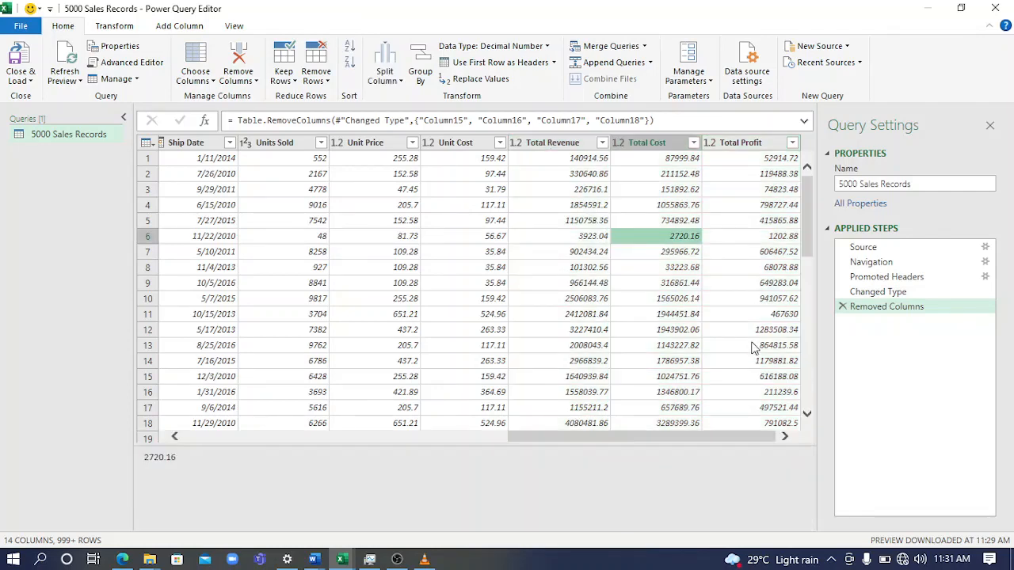
{"action": "left_click", "coordinate": [807, 414]}
{"action": "left_click_drag", "start_coordinate": [807, 414], "coordinate": [807, 413]}
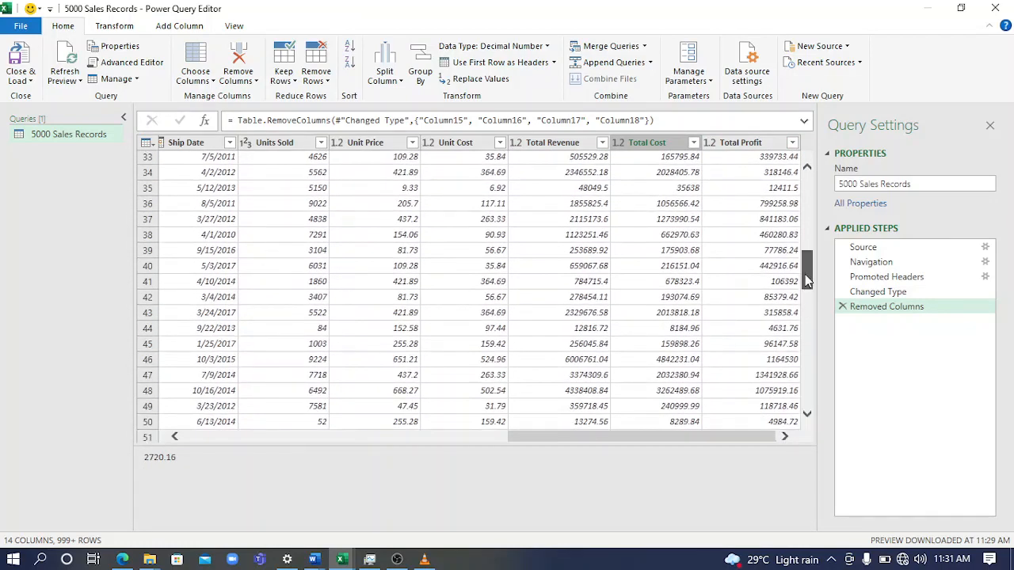
{"action": "left_click_drag", "start_coordinate": [808, 265], "coordinate": [811, 158]}
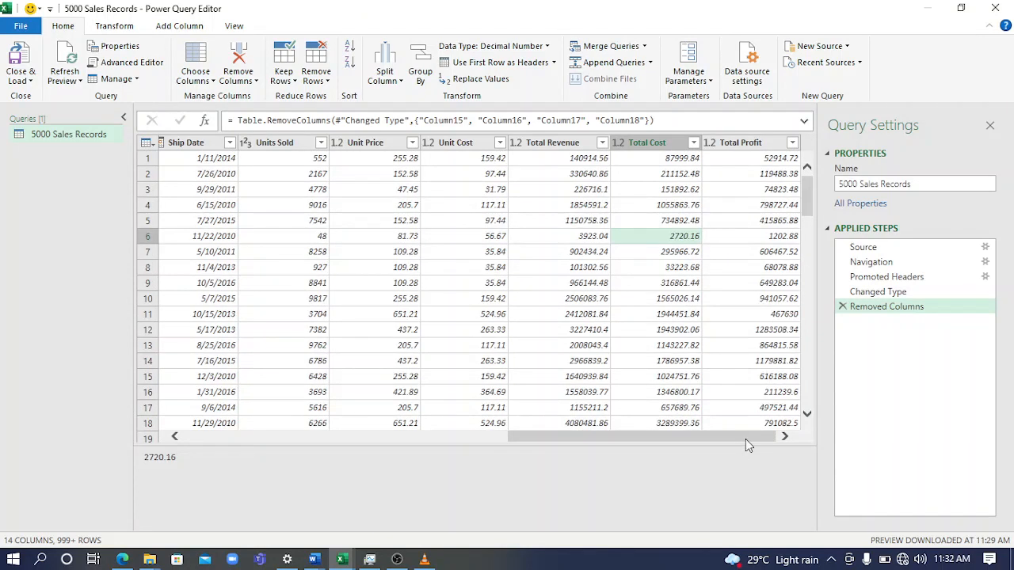
{"action": "left_click_drag", "start_coordinate": [745, 438], "coordinate": [476, 440]}
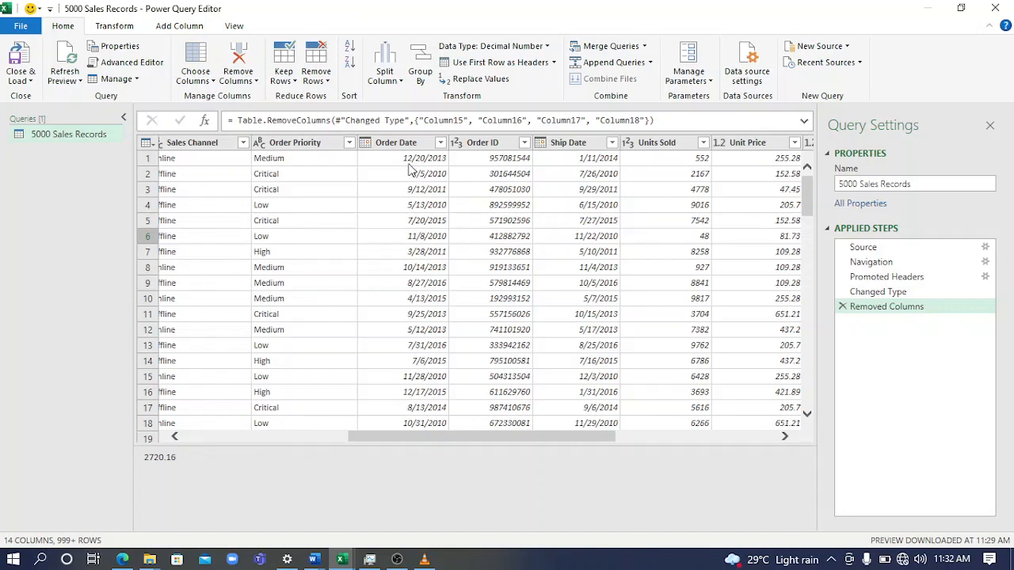
Change the Order Date column's data type to Date/Time, dismissing the tip about custom data types
{"action": "left_click", "coordinate": [366, 145]}
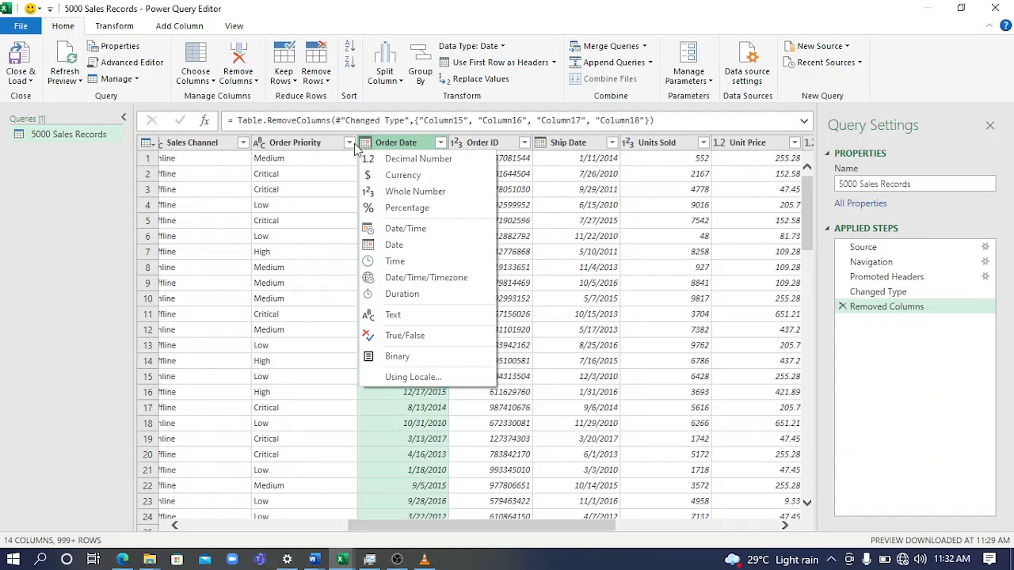
{"action": "left_click", "coordinate": [396, 142]}
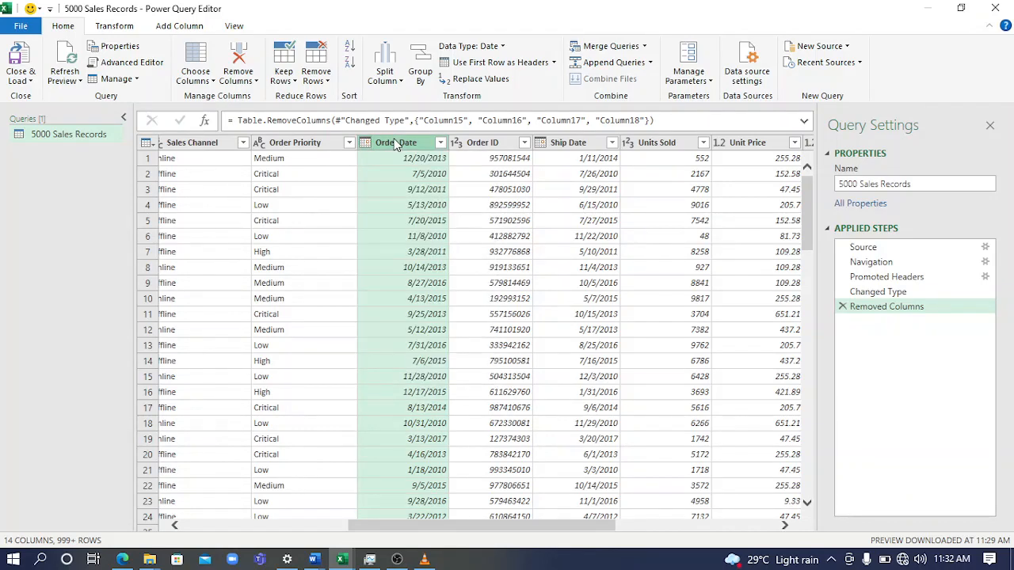
{"action": "left_click", "coordinate": [112, 26]}
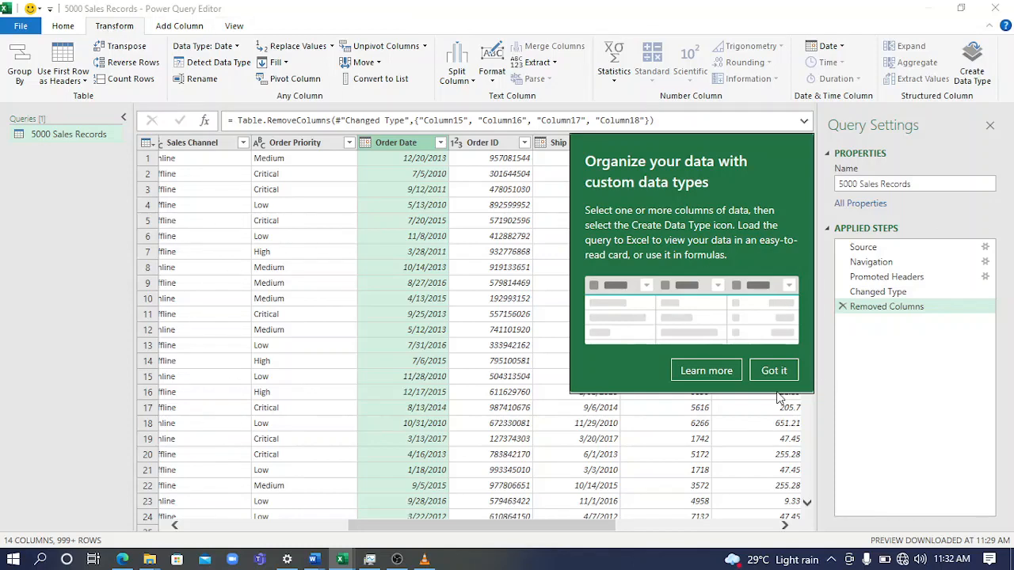
{"action": "left_click", "coordinate": [772, 370]}
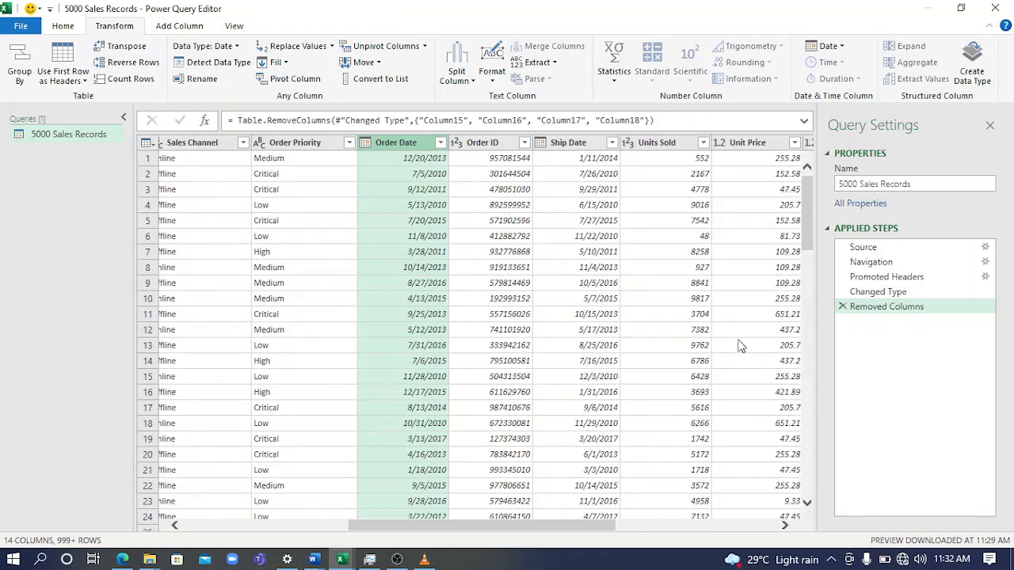
{"action": "right_click", "coordinate": [392, 143]}
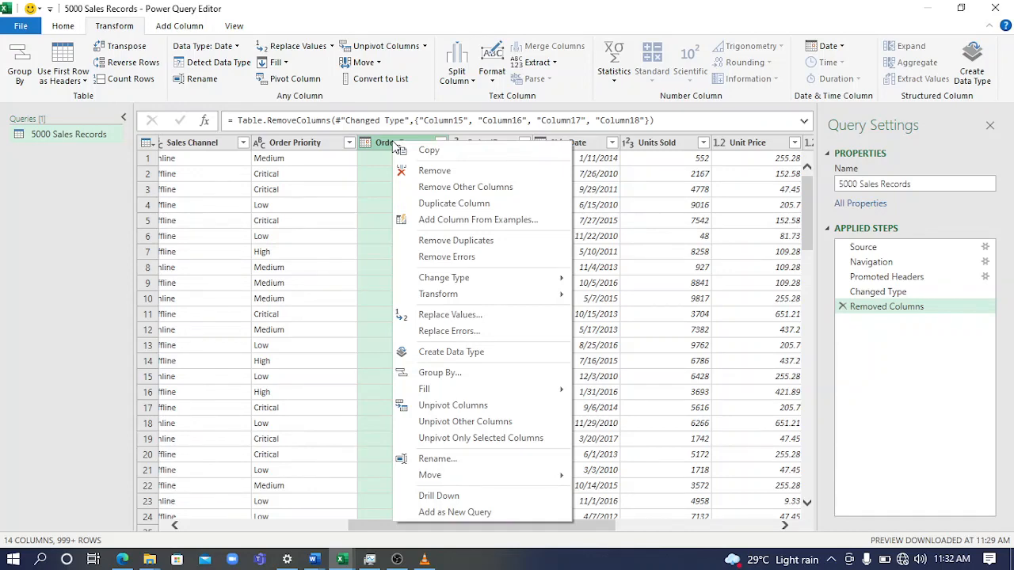
{"action": "left_click", "coordinate": [368, 141]}
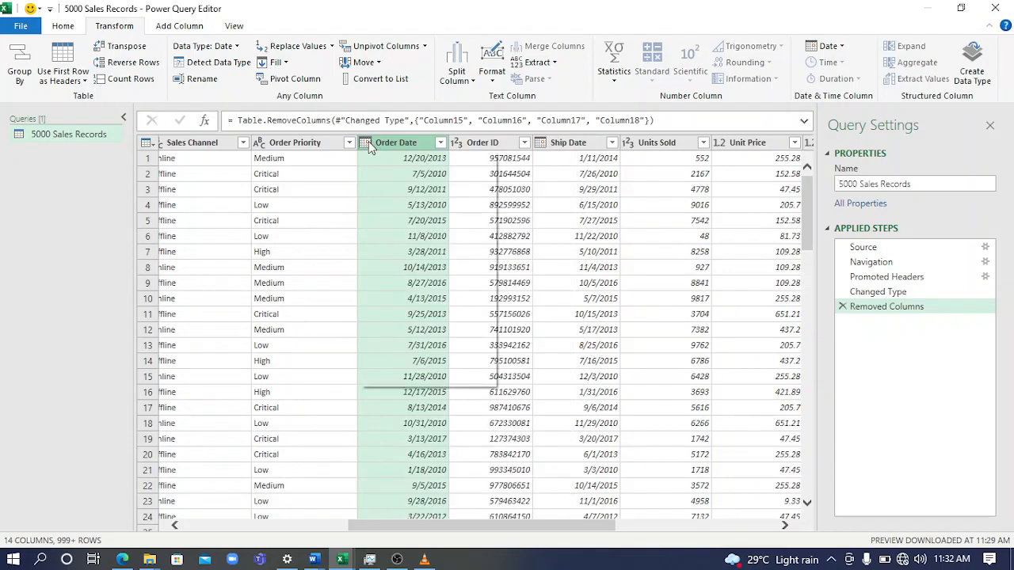
{"action": "left_click", "coordinate": [369, 141]}
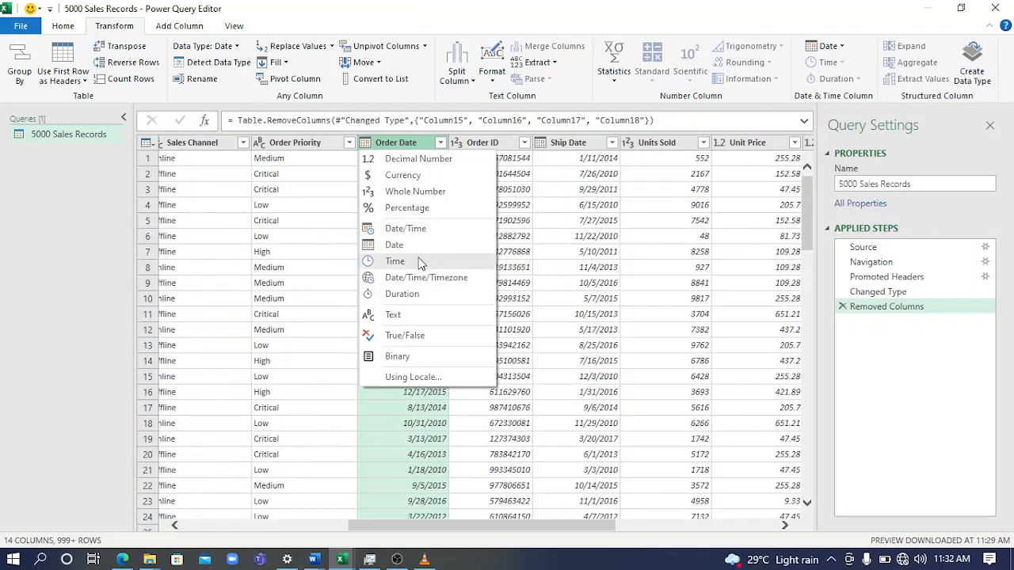
{"action": "left_click", "coordinate": [406, 228]}
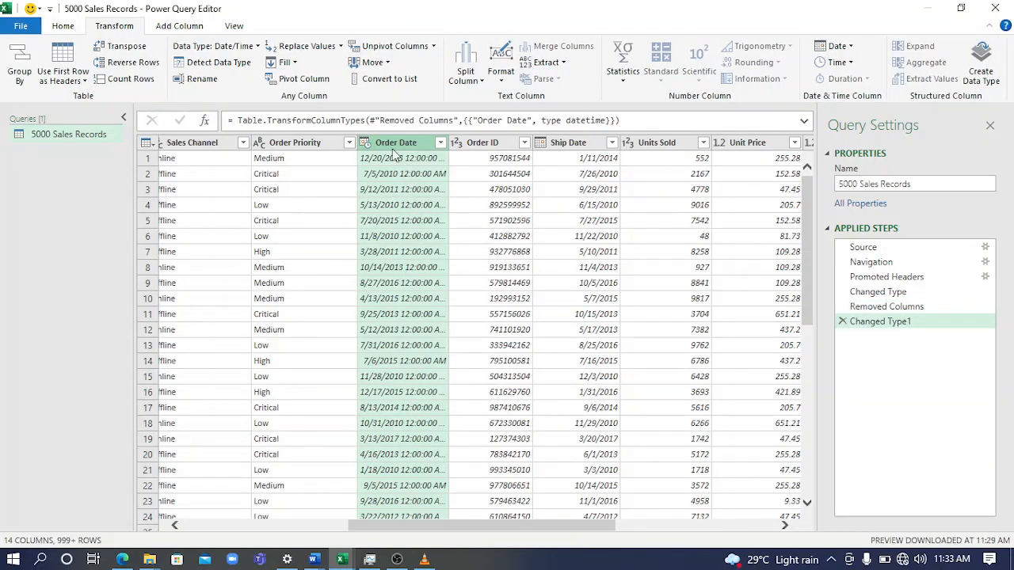
Set the Order Date column's data type back to Date, replacing the current type conversion instead of adding a new step
{"action": "left_click", "coordinate": [74, 27]}
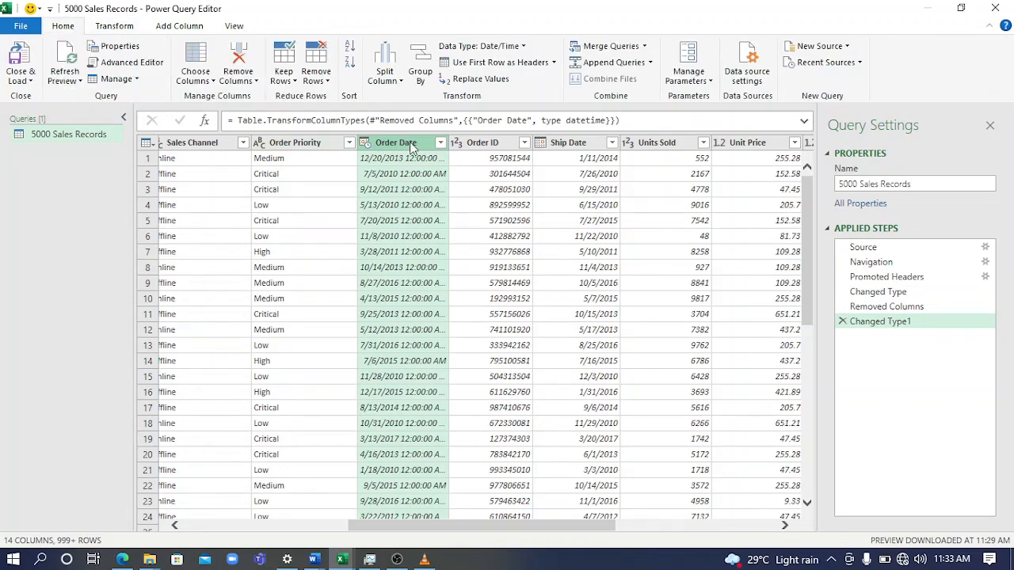
{"action": "left_click", "coordinate": [515, 46]}
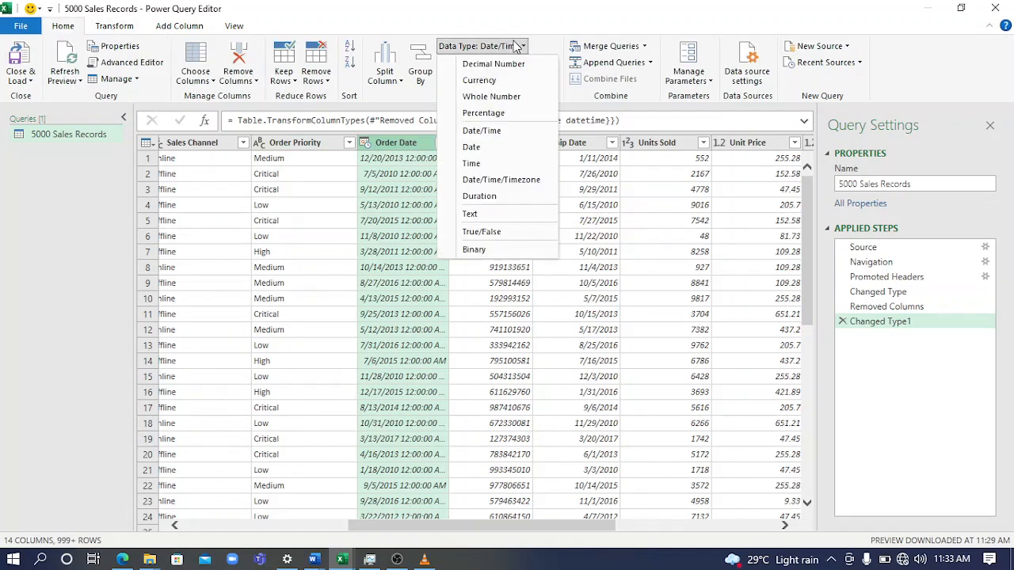
{"action": "left_click", "coordinate": [475, 147]}
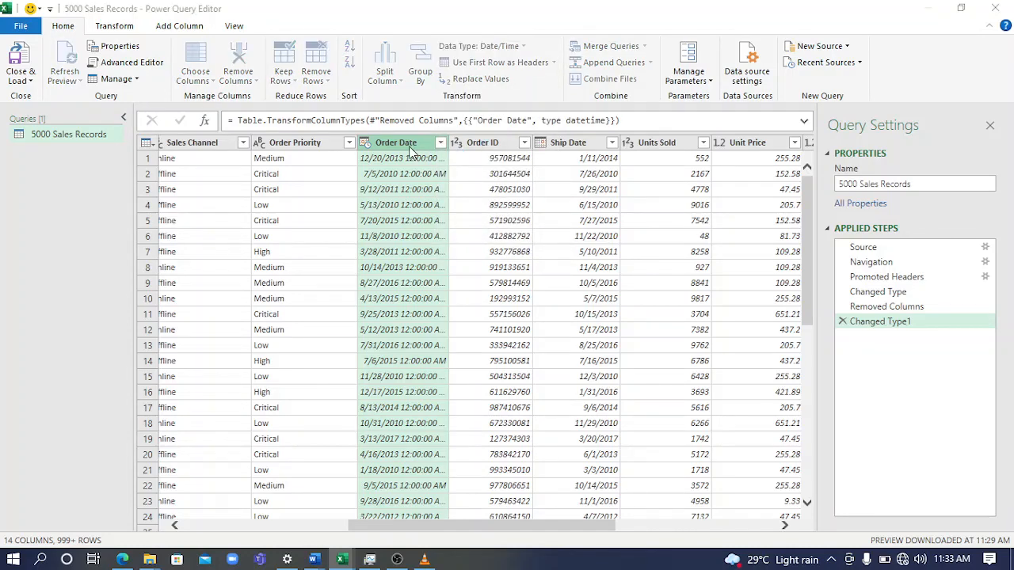
{"action": "left_click", "coordinate": [515, 317]}
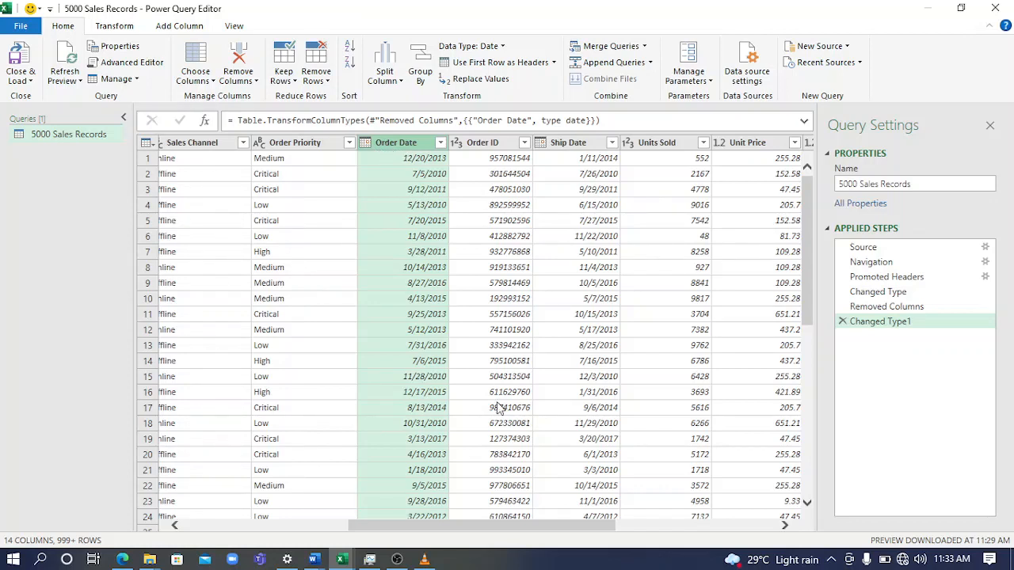
Change the Unit Price column's data type to Currency
{"action": "left_click_drag", "start_coordinate": [482, 532], "coordinate": [548, 531]}
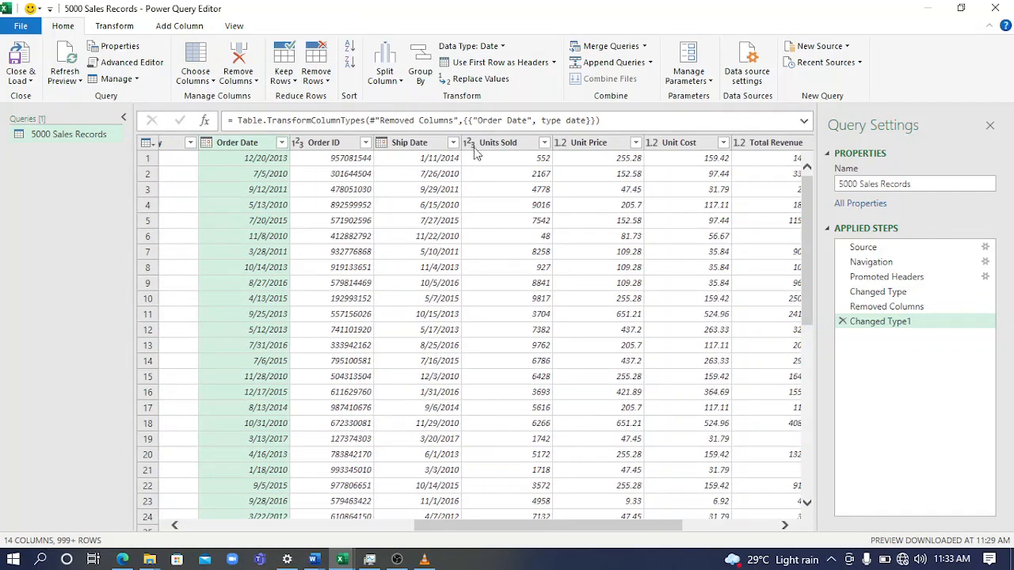
{"action": "left_click", "coordinate": [562, 148]}
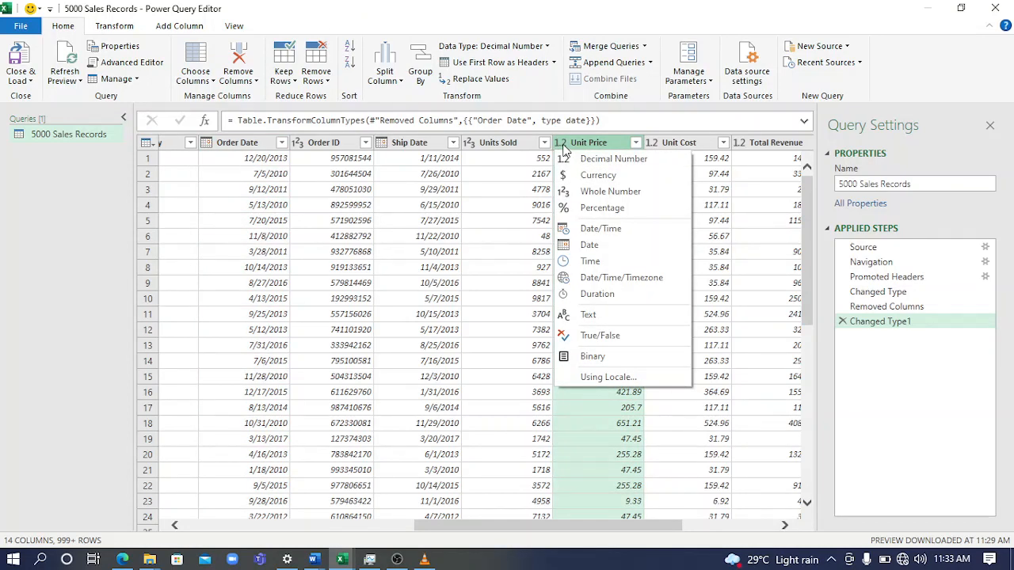
{"action": "left_click", "coordinate": [580, 174]}
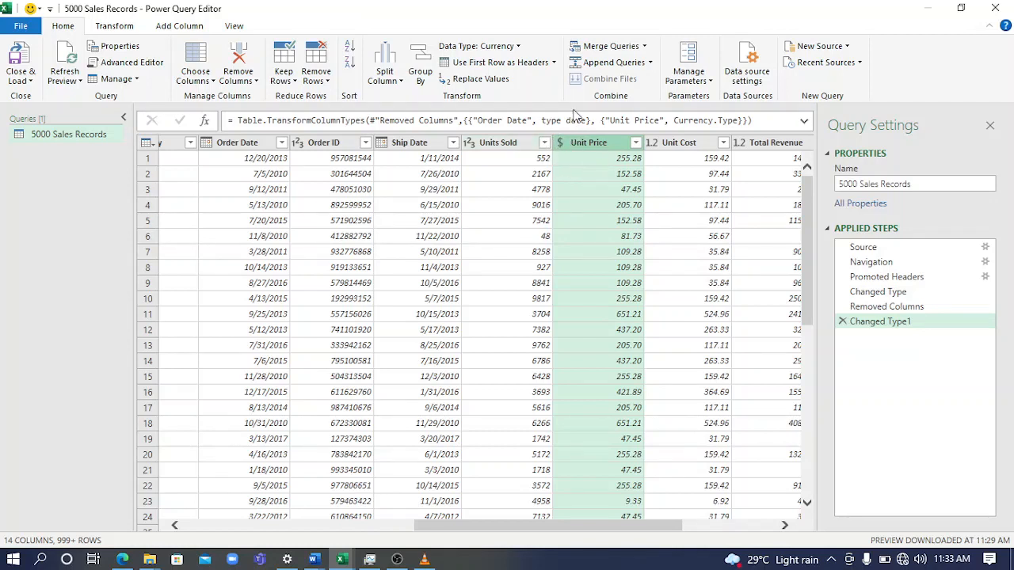
{"action": "right_click", "coordinate": [607, 164]}
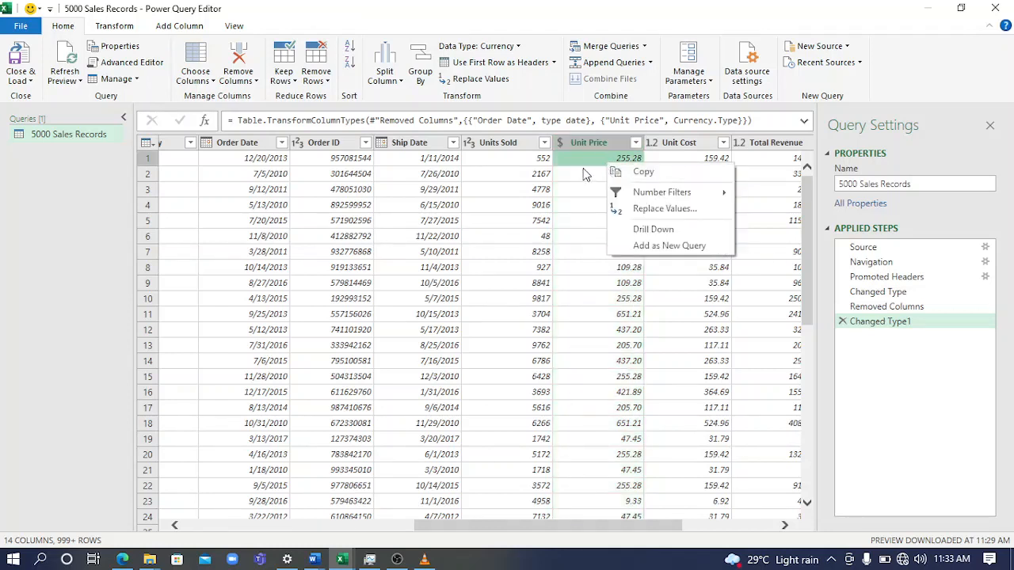
{"action": "mouse_move", "coordinate": [633, 201]}
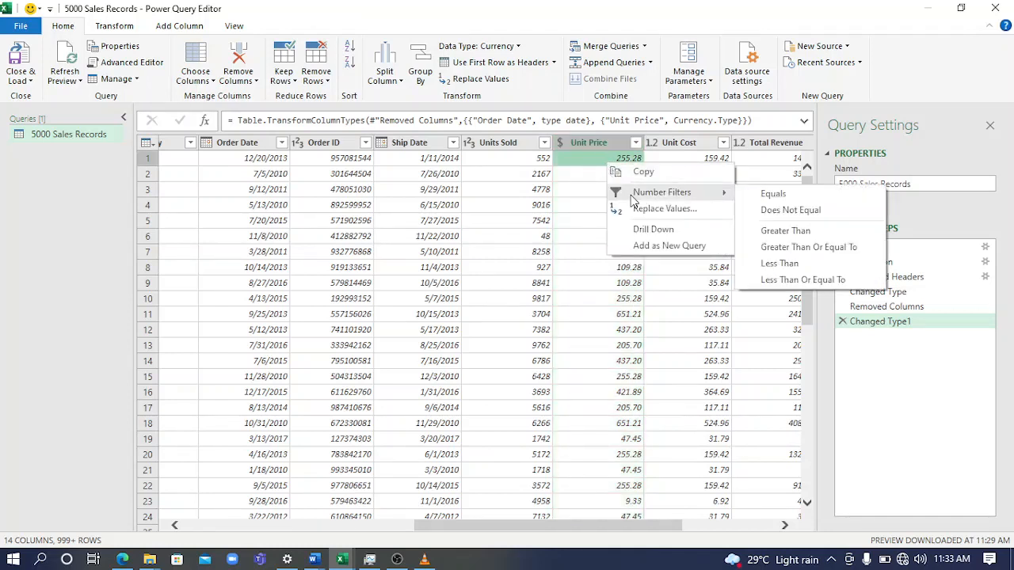
{"action": "left_click", "coordinate": [600, 145]}
{"action": "right_click", "coordinate": [600, 145]}
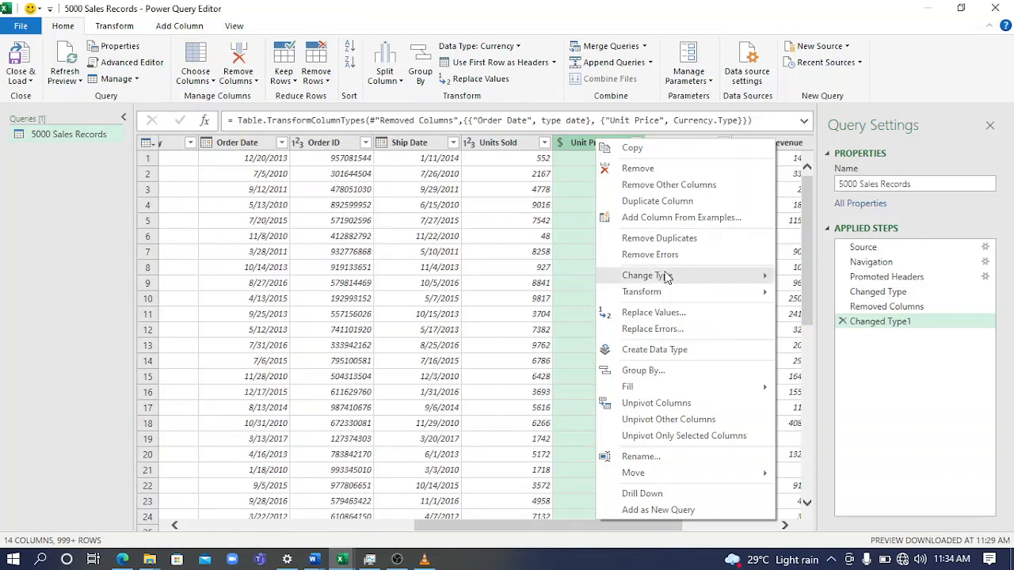
{"action": "mouse_move", "coordinate": [666, 275]}
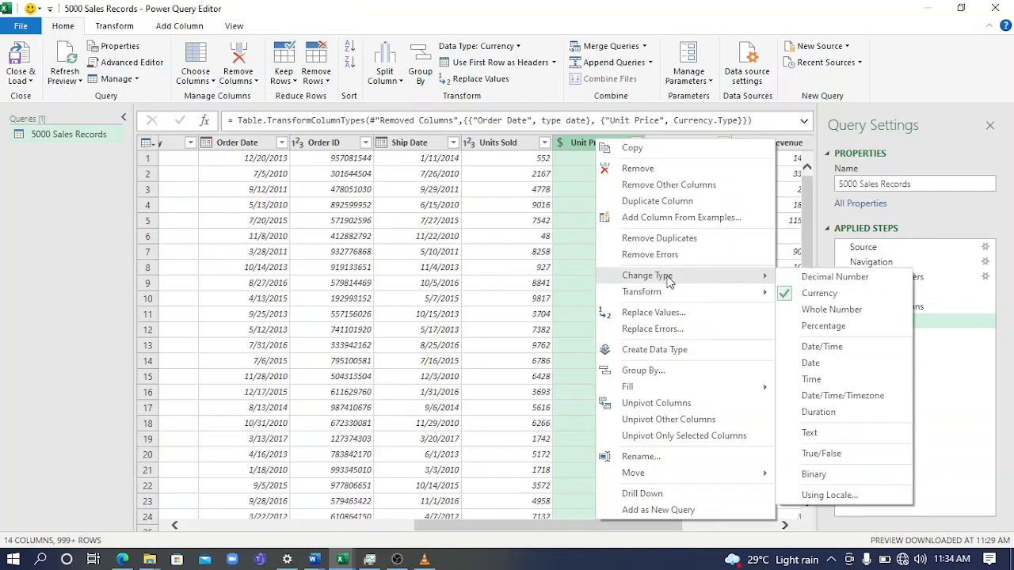
{"action": "mouse_move", "coordinate": [678, 298]}
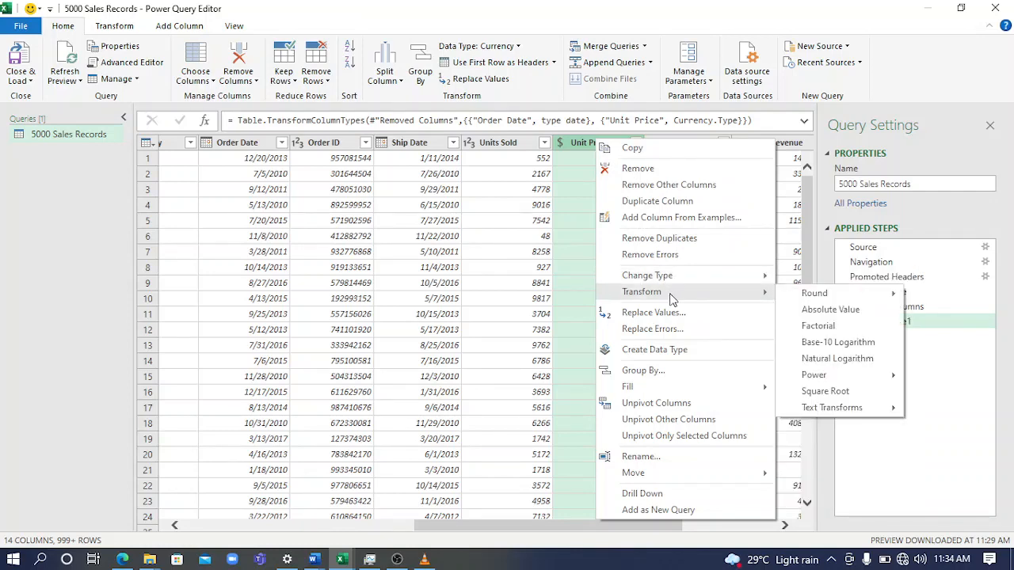
{"action": "left_click", "coordinate": [541, 298]}
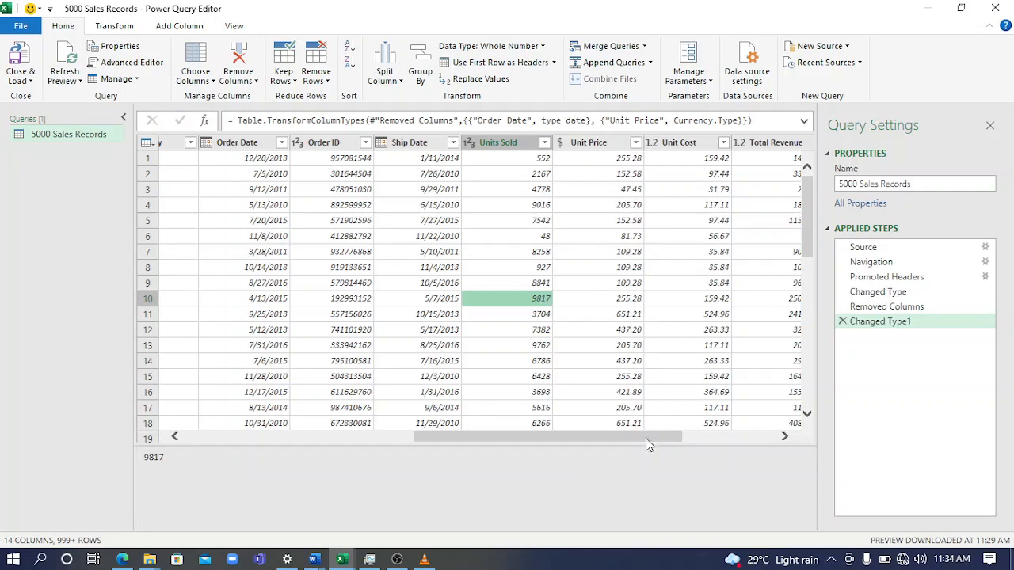
Sort the query rows by the Item Type column in ascending order
{"action": "left_click_drag", "start_coordinate": [645, 438], "coordinate": [699, 443]}
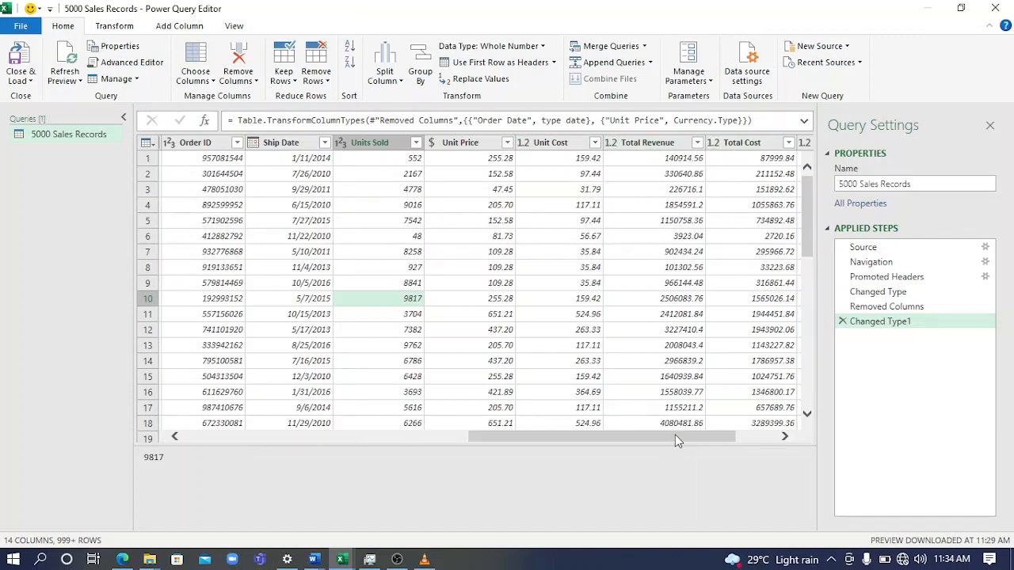
{"action": "left_click_drag", "start_coordinate": [675, 436], "coordinate": [288, 407]}
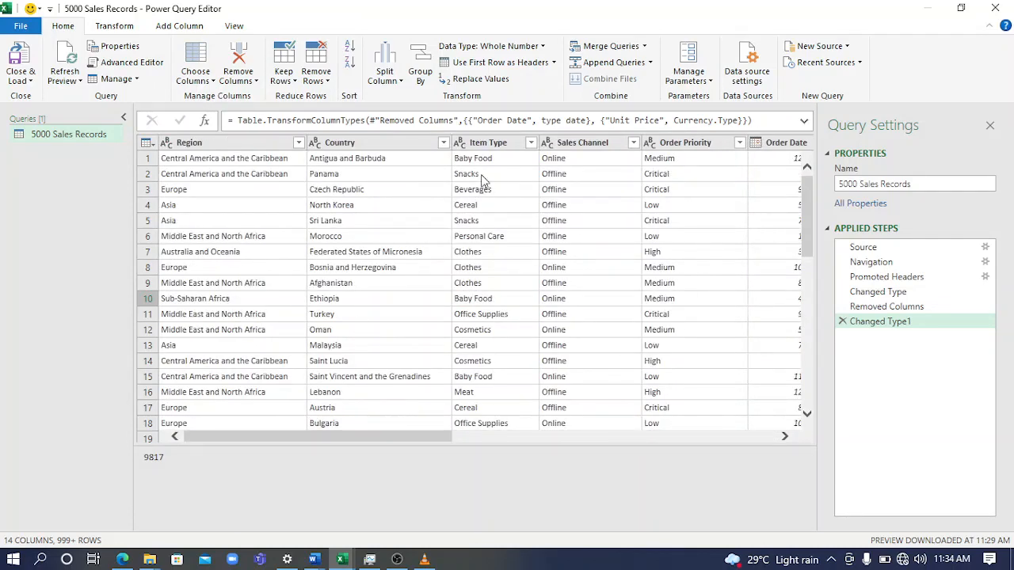
{"action": "left_click", "coordinate": [530, 142]}
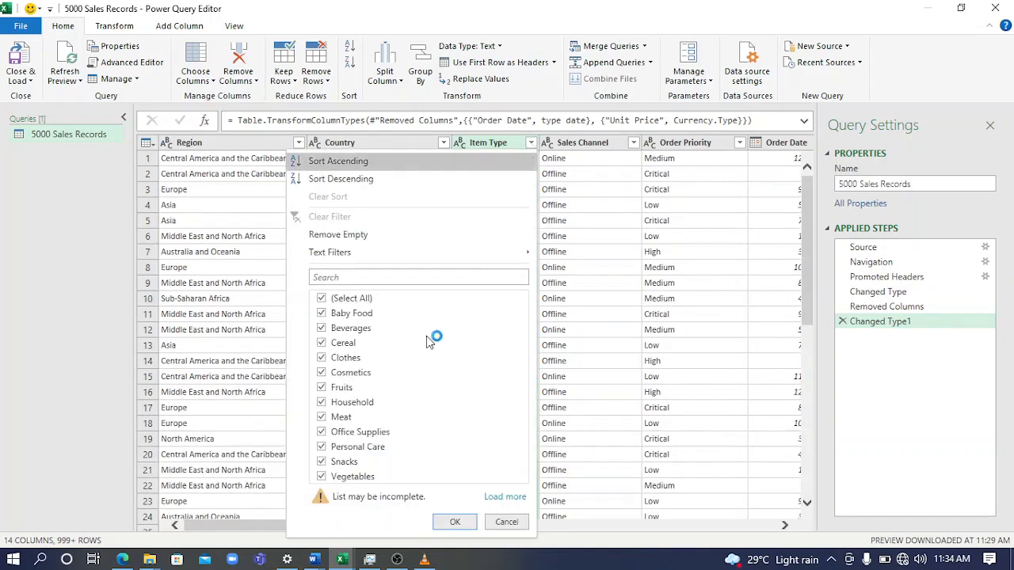
{"action": "left_click", "coordinate": [384, 161]}
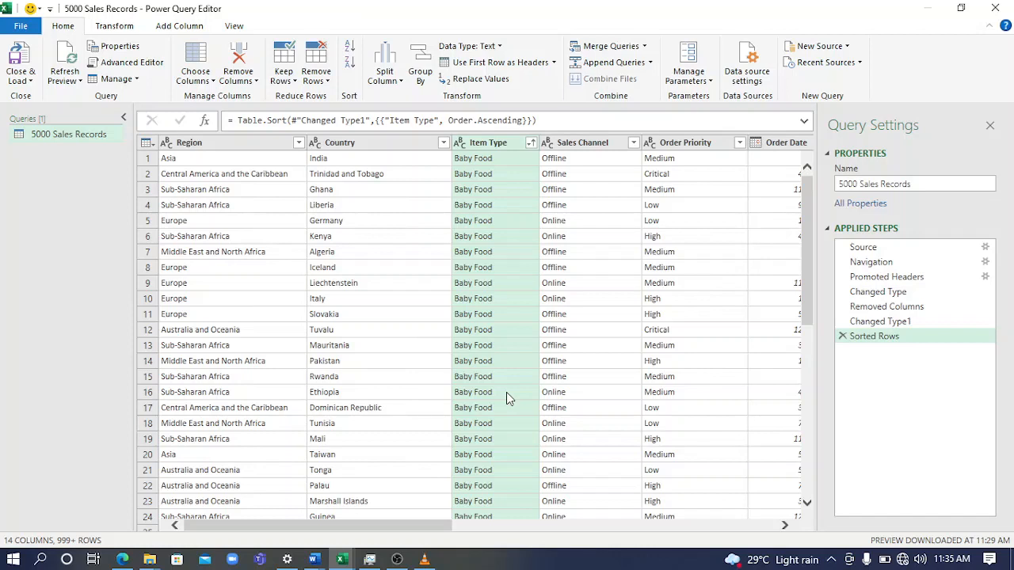
Close the query editor and load the 5000 Sales Records query to the default destination, then hide the Workbook Queries list
{"action": "left_click", "coordinate": [32, 80]}
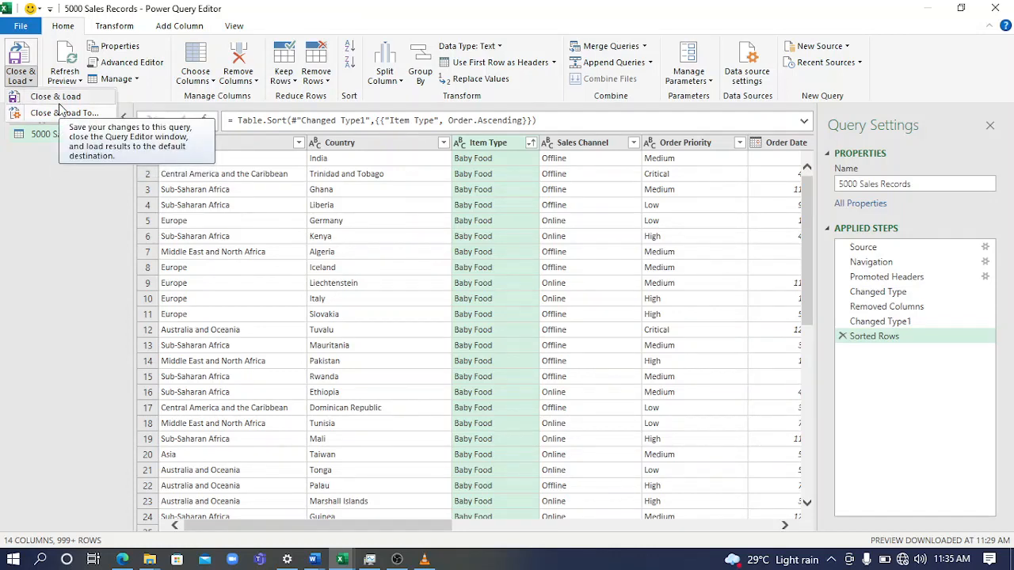
{"action": "left_click", "coordinate": [59, 103]}
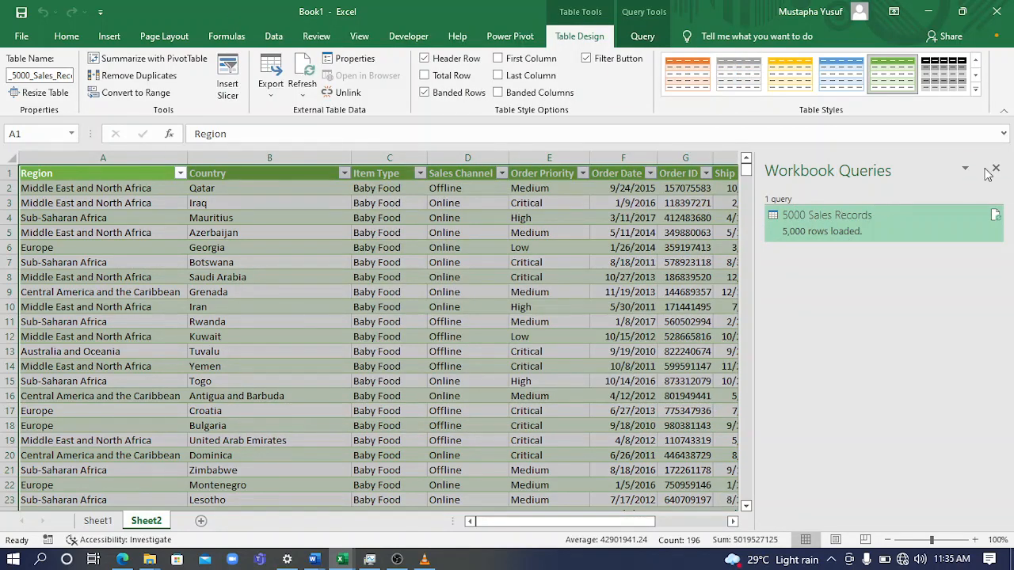
{"action": "left_click", "coordinate": [997, 168]}
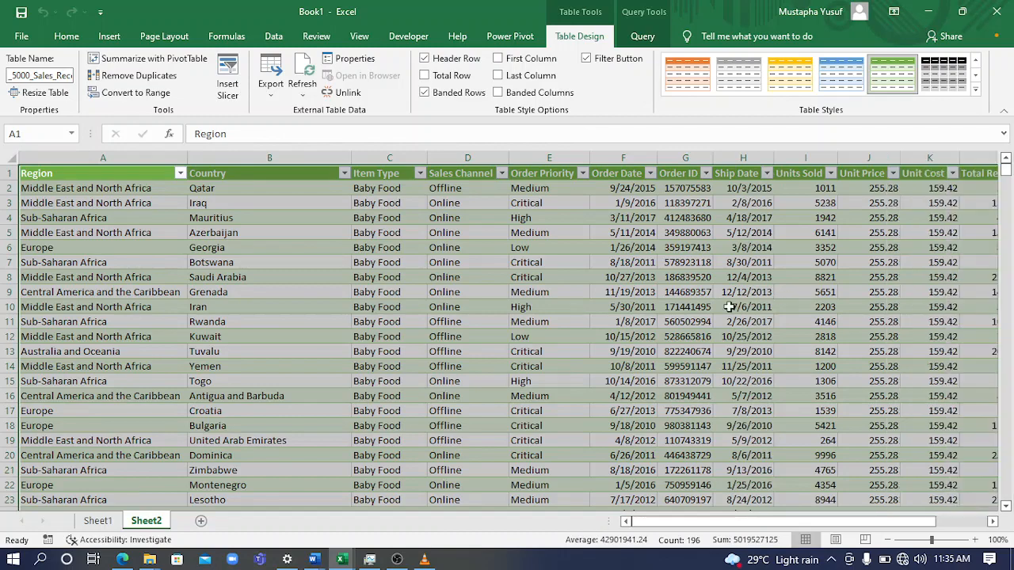
{"action": "left_click", "coordinate": [729, 306]}
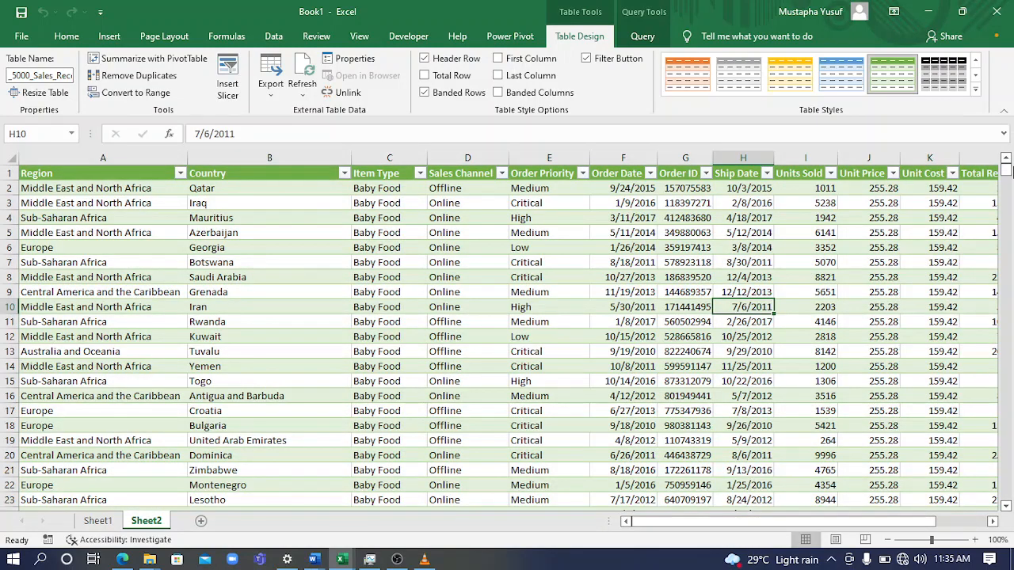
{"action": "mouse_move", "coordinate": [1007, 181]}
{"action": "left_mouse_down"}
{"action": "mouse_move", "coordinate": [1006, 201]}
{"action": "mouse_move", "coordinate": [1006, 168]}
{"action": "left_mouse_up"}
{"action": "left_click_drag", "start_coordinate": [682, 524], "coordinate": [559, 535]}
{"action": "left_click", "coordinate": [373, 190]}
{"action": "left_click", "coordinate": [382, 173]}
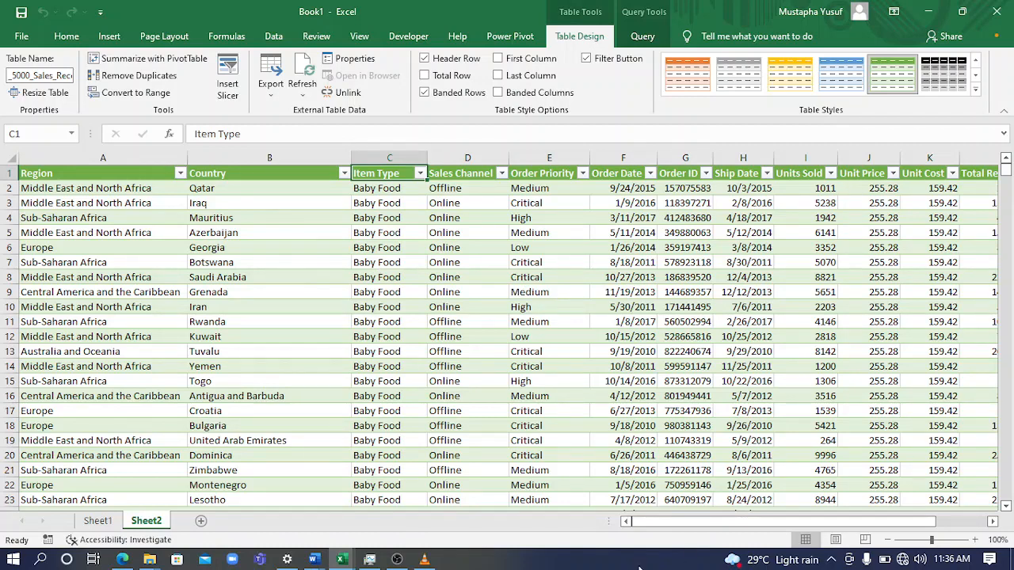
Apply the Accounting dollar format to the whole Unit Price column of the loaded table
{"action": "left_click", "coordinate": [67, 35]}
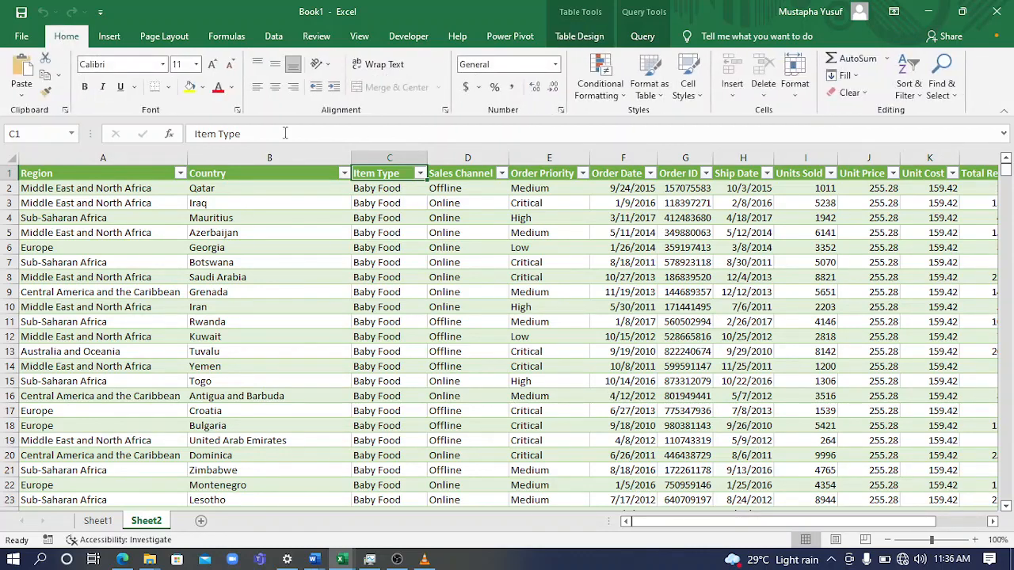
{"action": "left_click", "coordinate": [858, 173]}
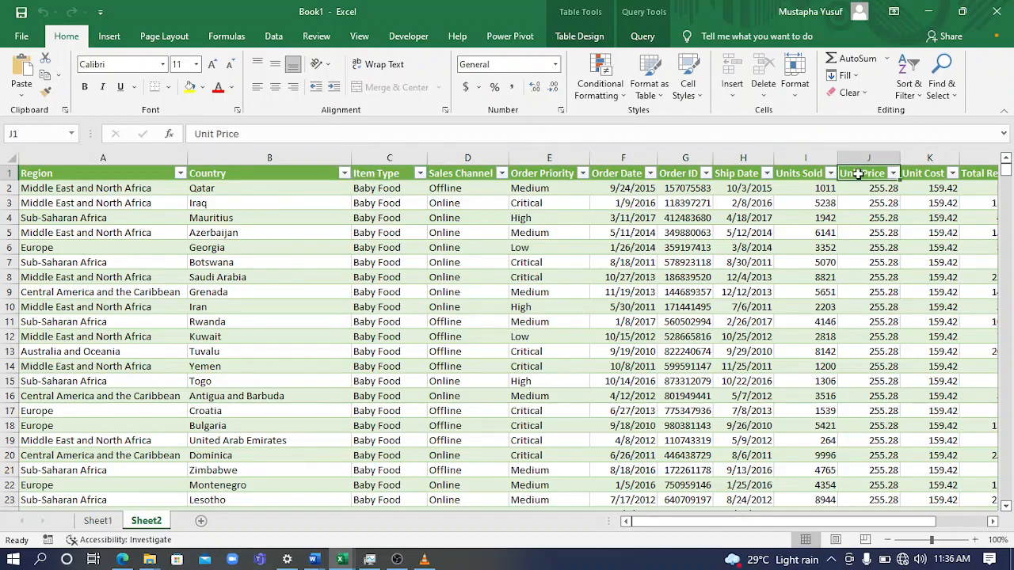
{"action": "key", "text": "ctrl+shift+Down"}
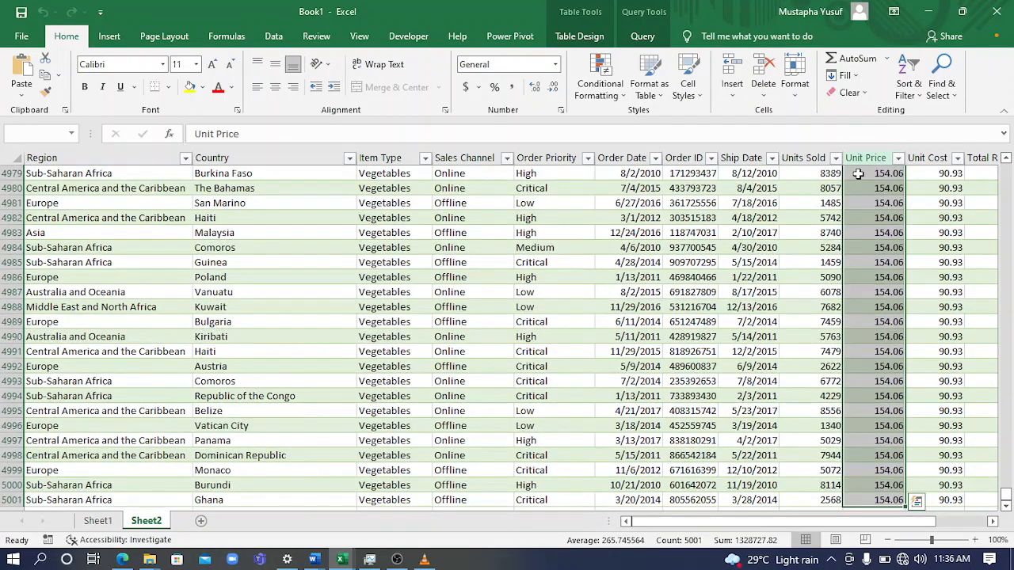
{"action": "left_click", "coordinate": [462, 93]}
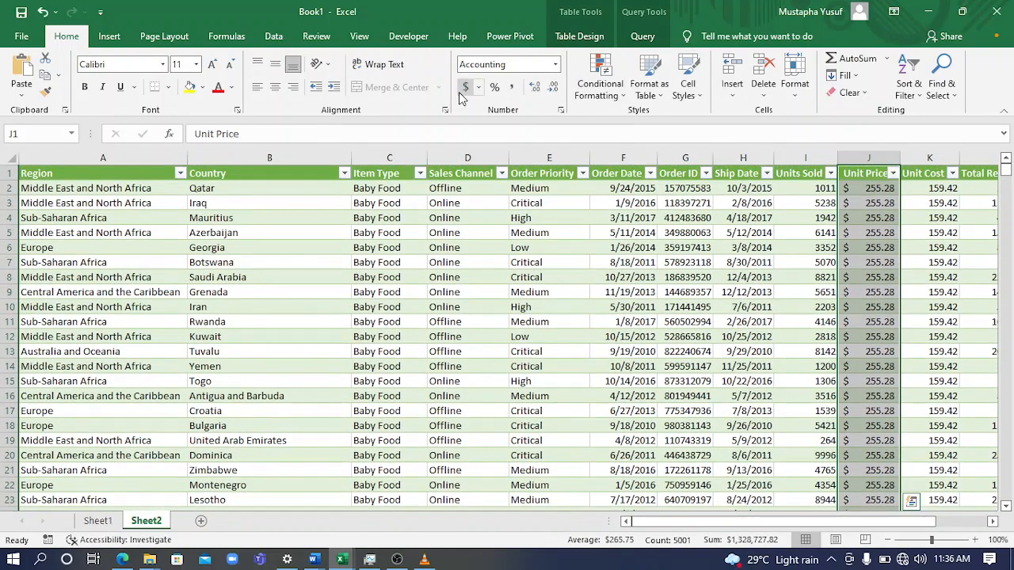
Apply the Accounting dollar format to the Unit Cost, Total Revenue, Total Cost and Total Profit columns
{"action": "key", "text": "Right"}
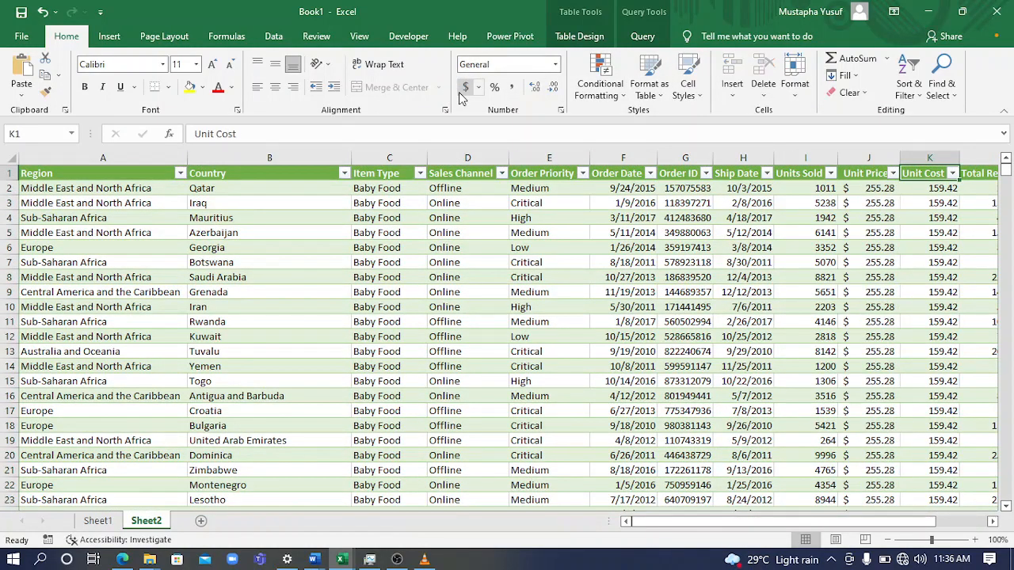
{"action": "key", "text": "ctrl+shift+Down"}
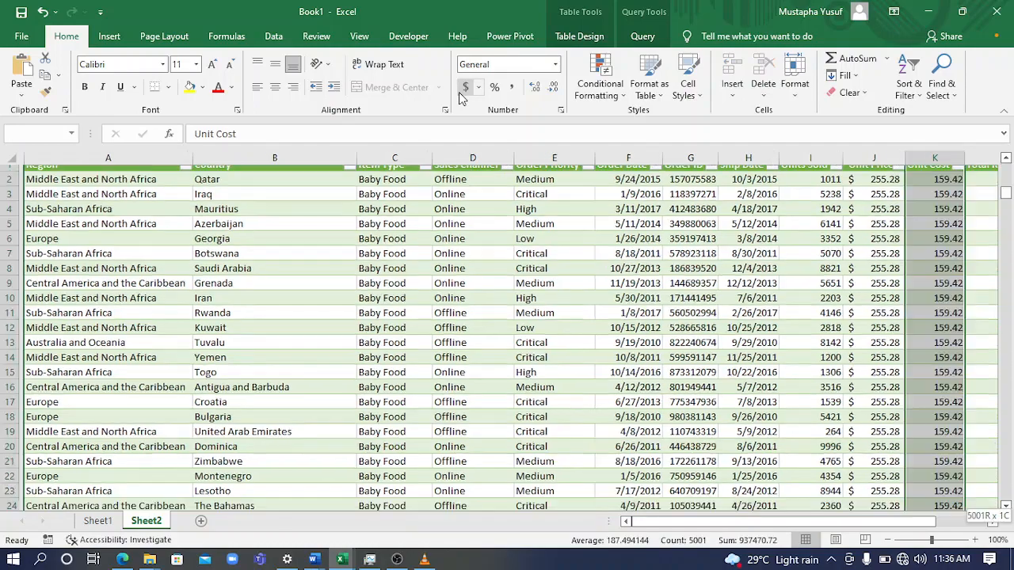
{"action": "key", "text": "ctrl+shift+Right"}
{"action": "key", "text": "ctrl+shift+Right"}
{"action": "key", "text": "ctrl+shift+Left"}
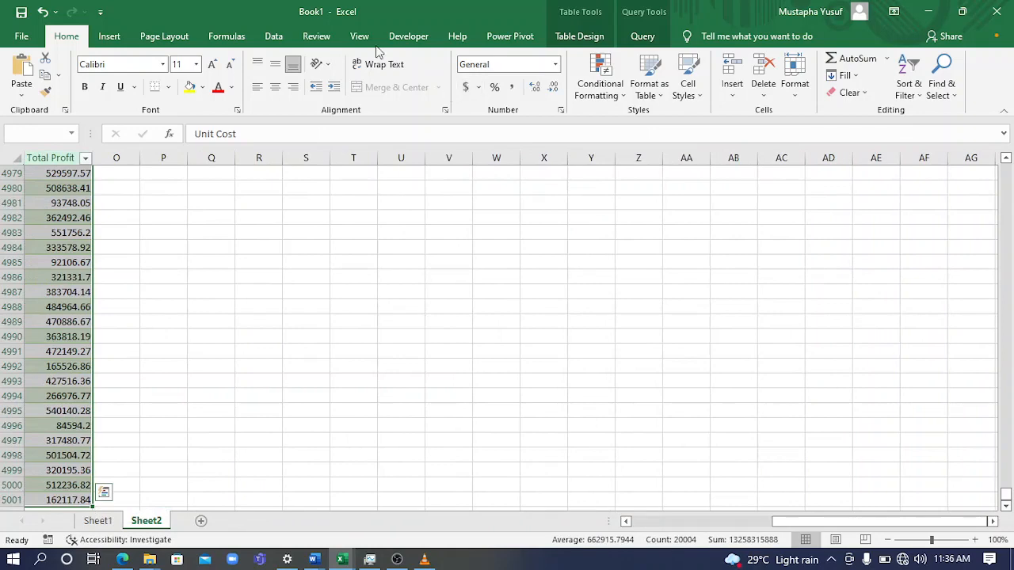
{"action": "left_click", "coordinate": [467, 86]}
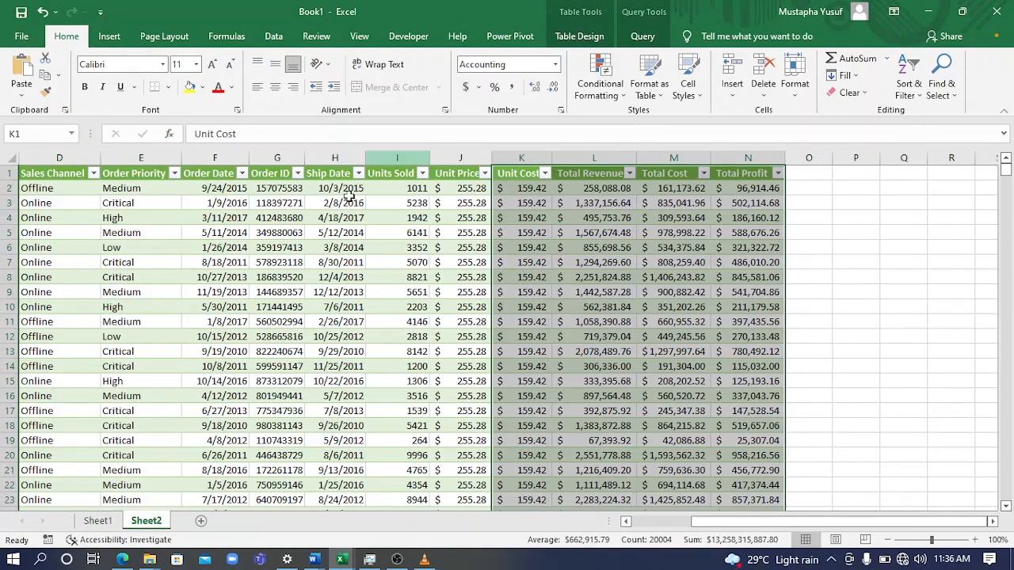
Reduce the Unit Cost through Total Profit columns and the Unit Price column to zero decimal places
{"action": "left_click", "coordinate": [554, 87]}
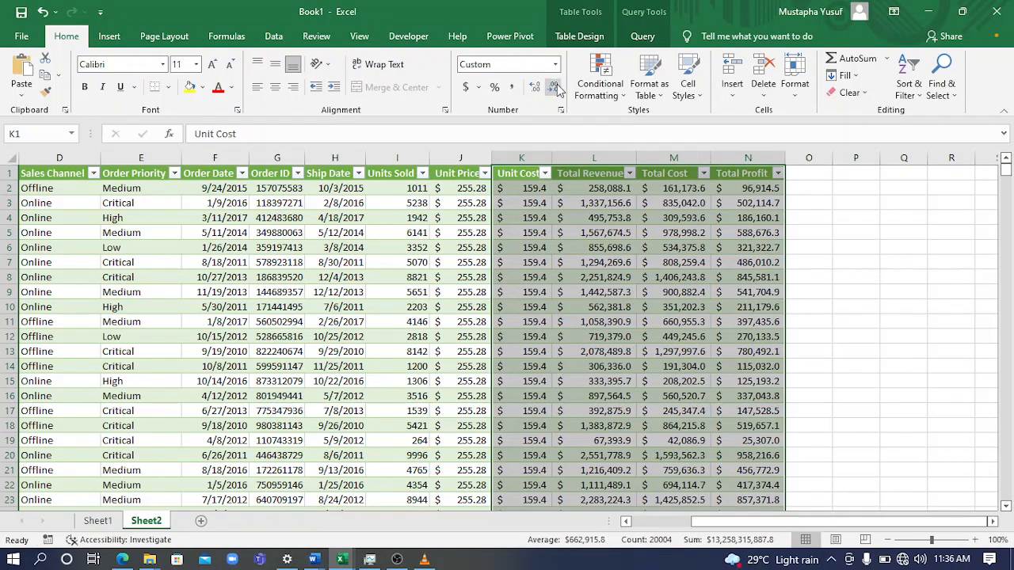
{"action": "left_click", "coordinate": [555, 88]}
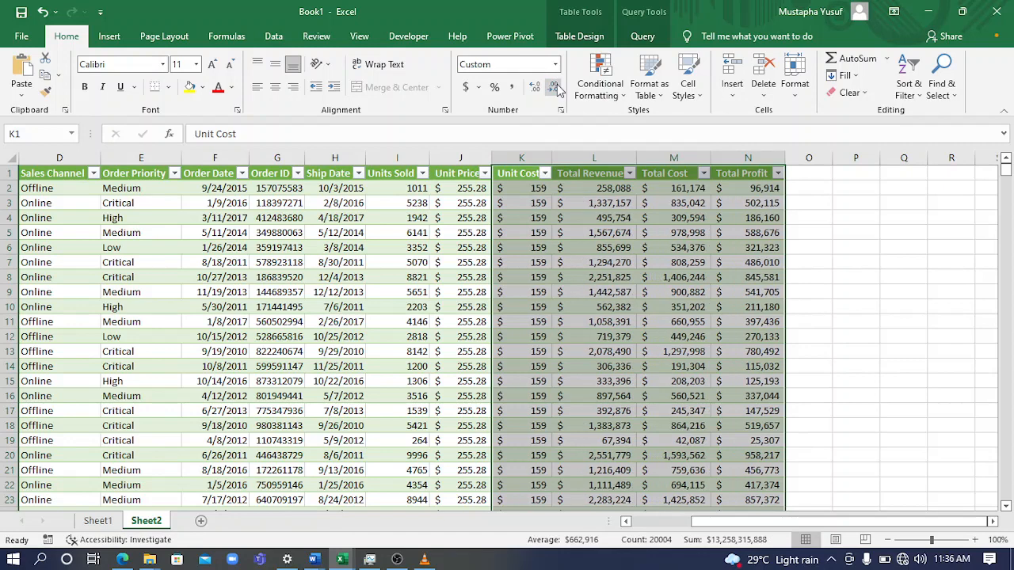
{"action": "left_click", "coordinate": [458, 159]}
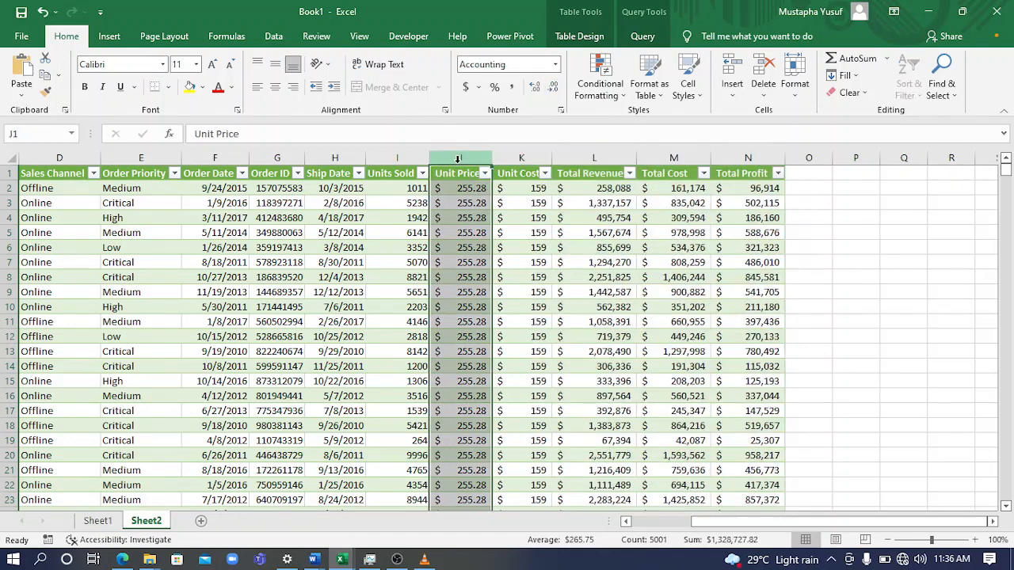
{"action": "left_click", "coordinate": [554, 87]}
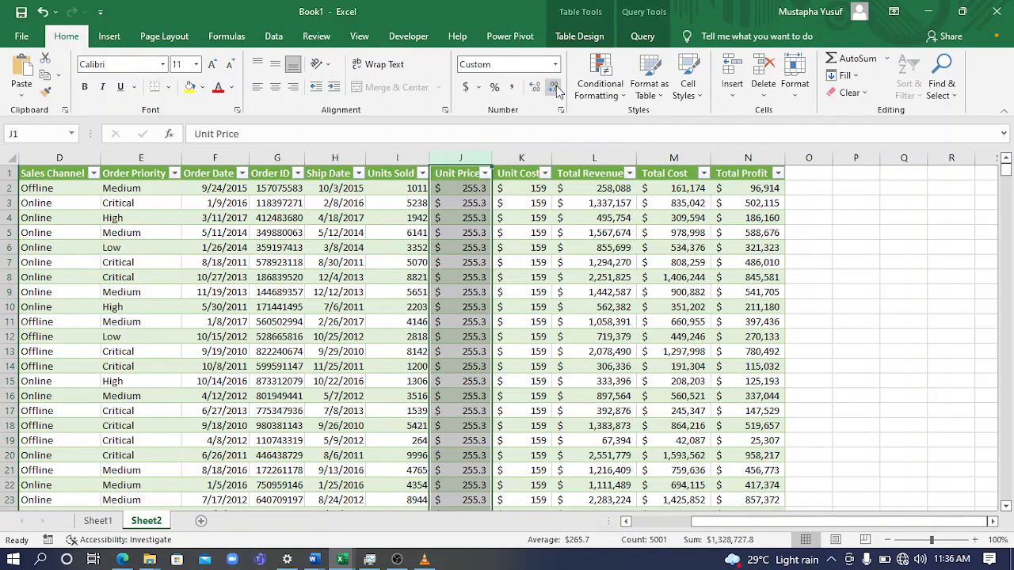
{"action": "left_click", "coordinate": [556, 89]}
{"action": "left_click", "coordinate": [559, 320]}
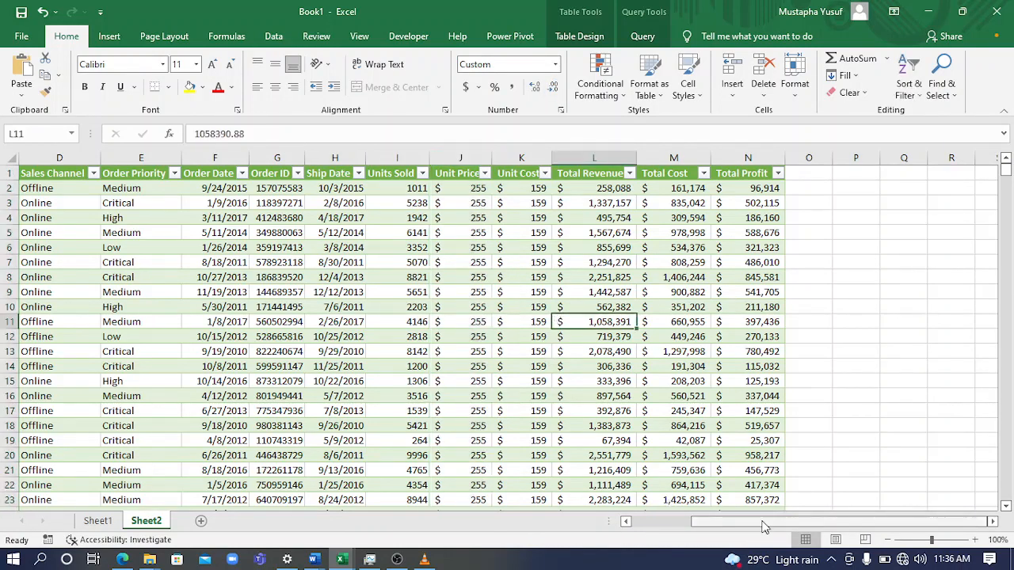
Create a PivotTable from the _5000_Sales_Records table and place it on a new worksheet
{"action": "left_click_drag", "start_coordinate": [766, 523], "coordinate": [697, 523]}
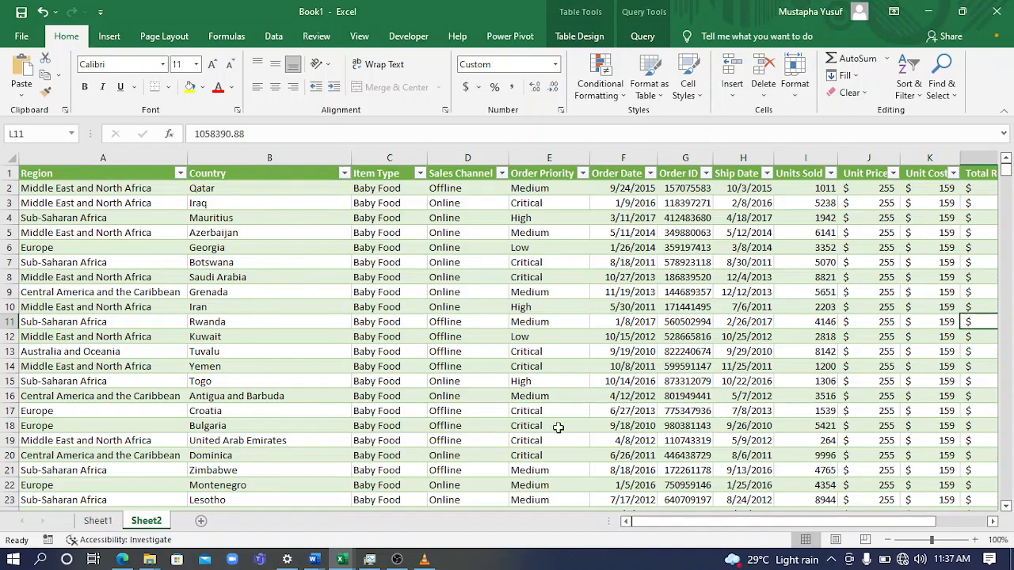
{"action": "left_click", "coordinate": [317, 295]}
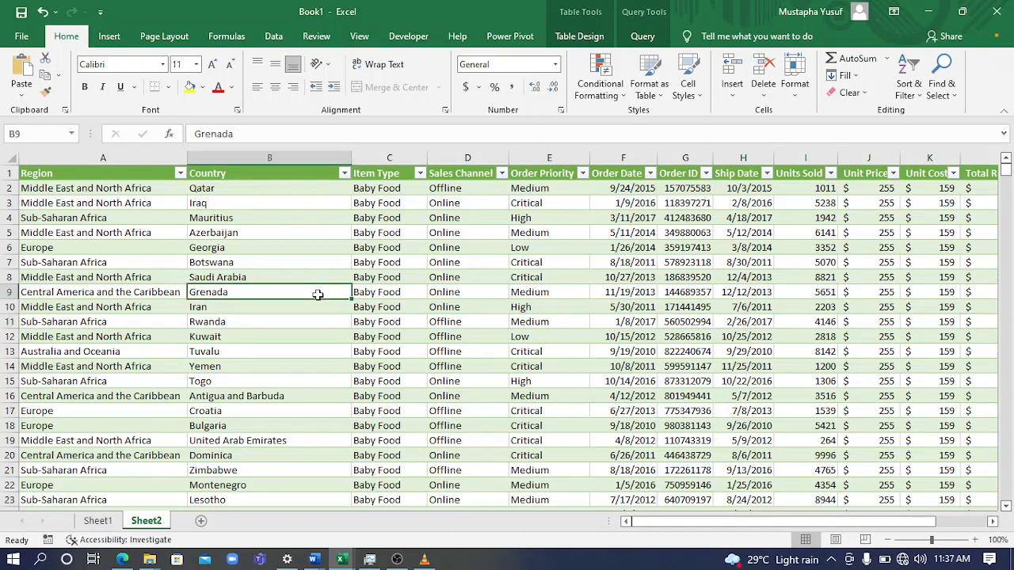
{"action": "left_click", "coordinate": [422, 319]}
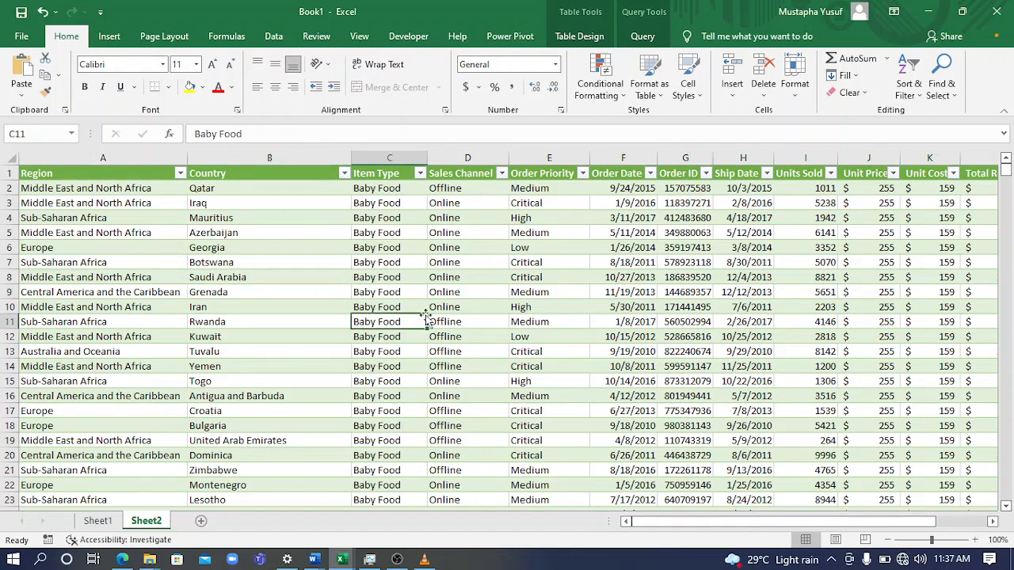
{"action": "left_click", "coordinate": [474, 275]}
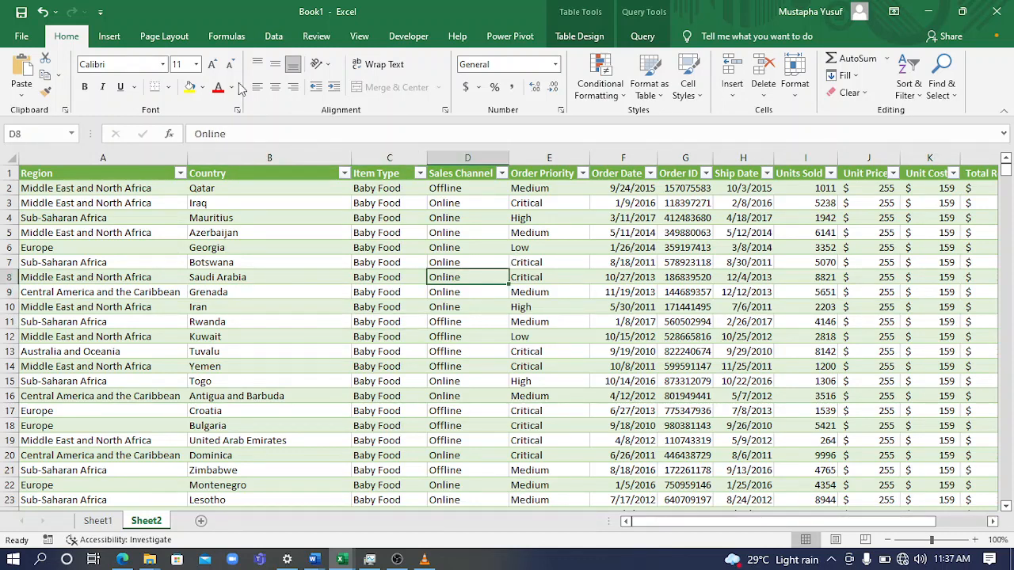
{"action": "left_click", "coordinate": [109, 36]}
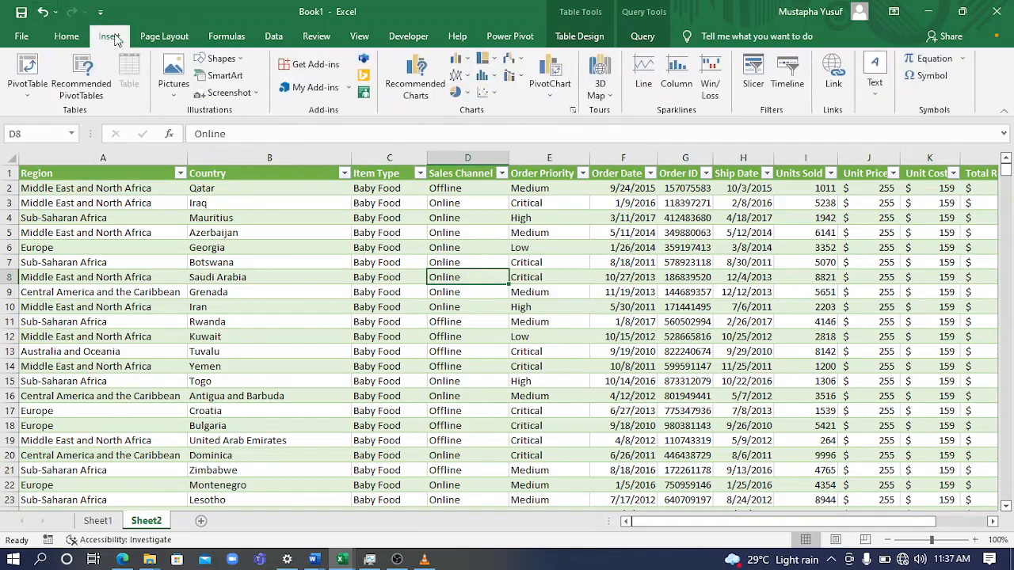
{"action": "left_click", "coordinate": [26, 68]}
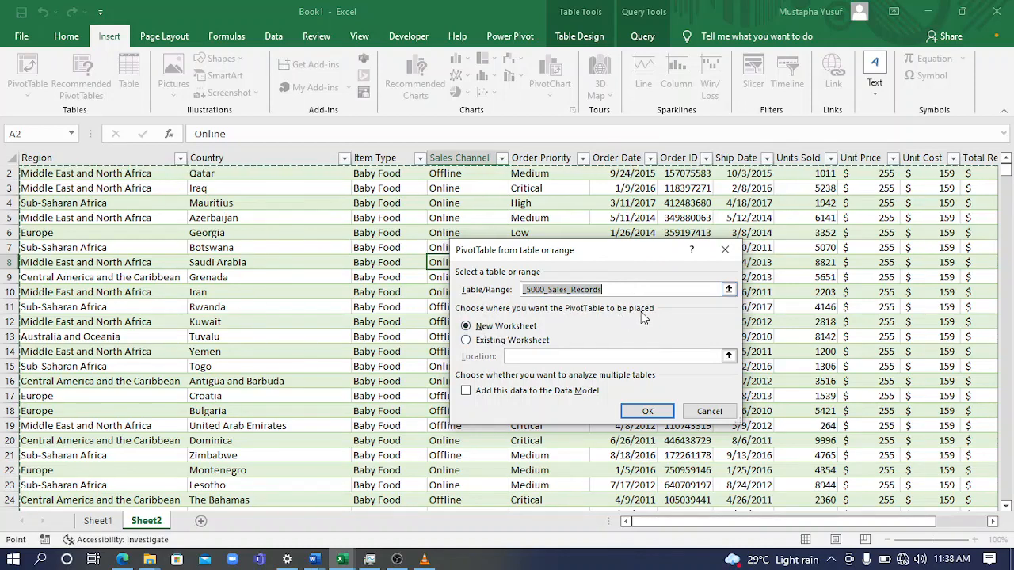
{"action": "left_click", "coordinate": [466, 340]}
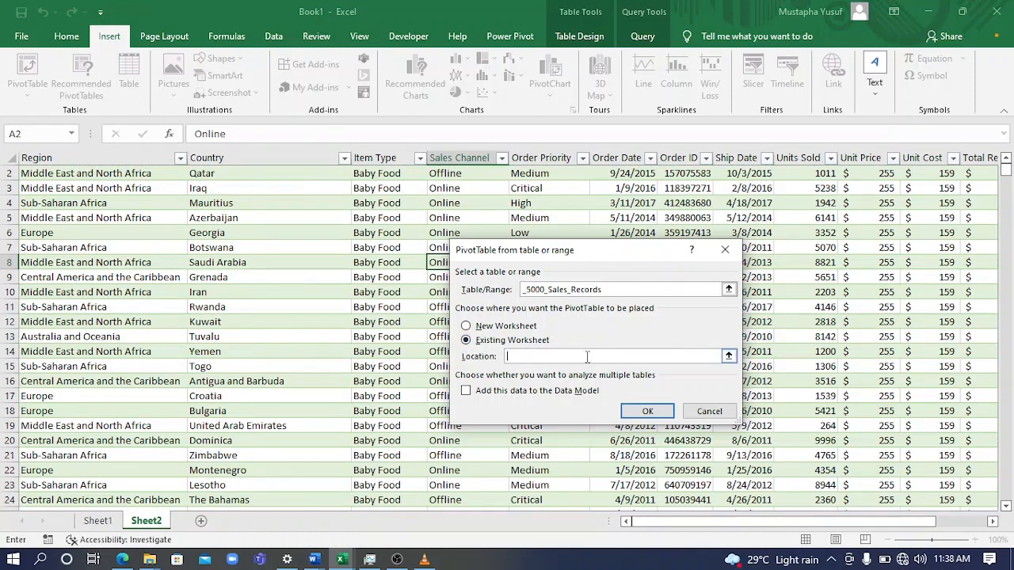
{"action": "left_click", "coordinate": [467, 326]}
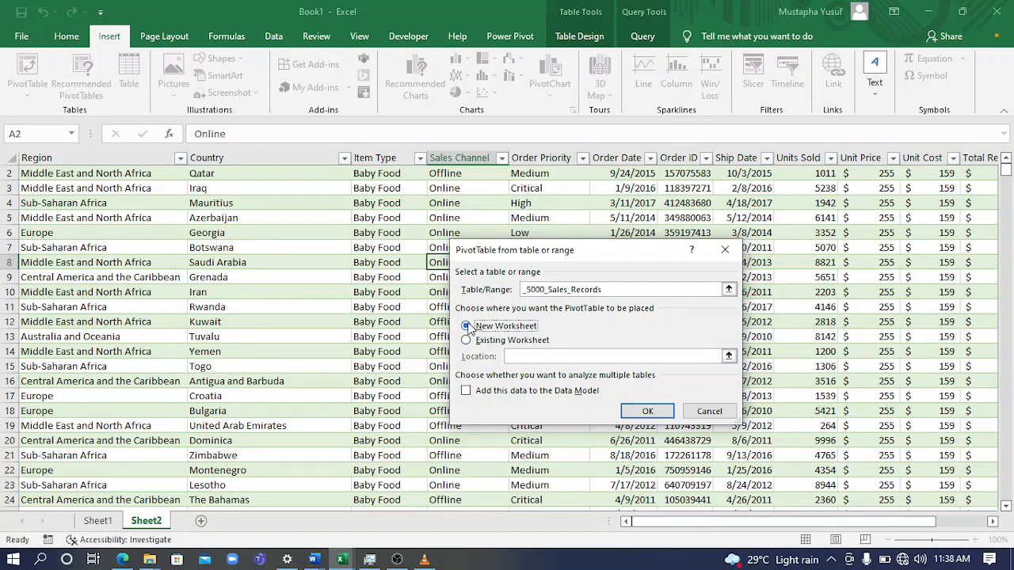
{"action": "left_click", "coordinate": [647, 412]}
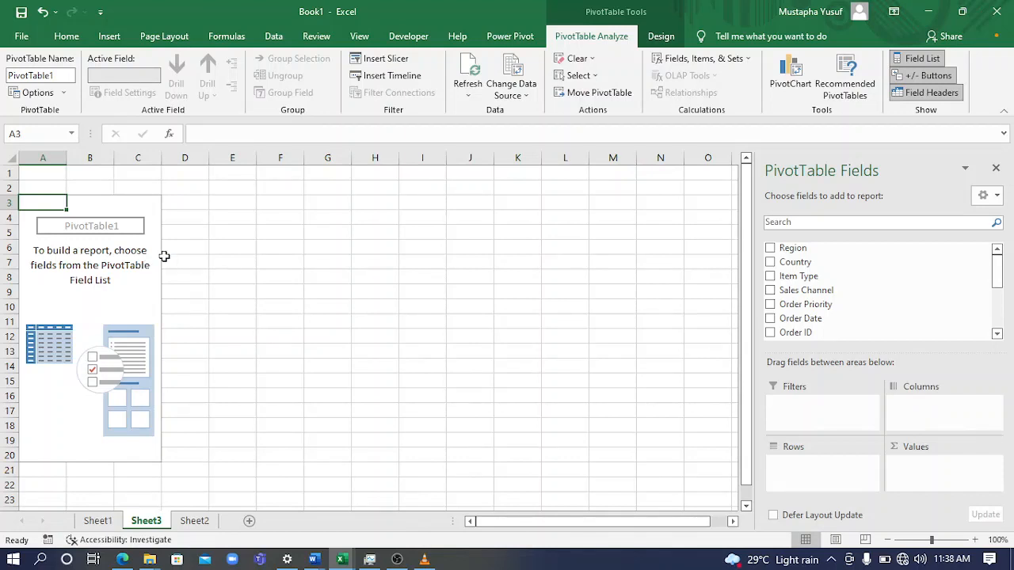
Add the Region field to the PivotTable's rows and summarize Total Revenue as its values
{"action": "left_click_drag", "start_coordinate": [997, 270], "coordinate": [996, 233]}
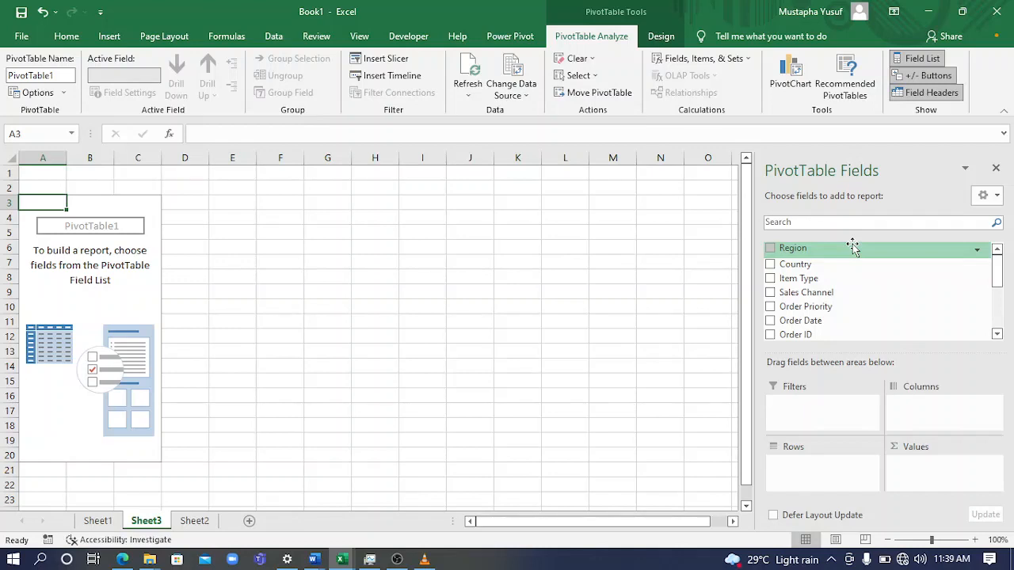
{"action": "left_click", "coordinate": [769, 248]}
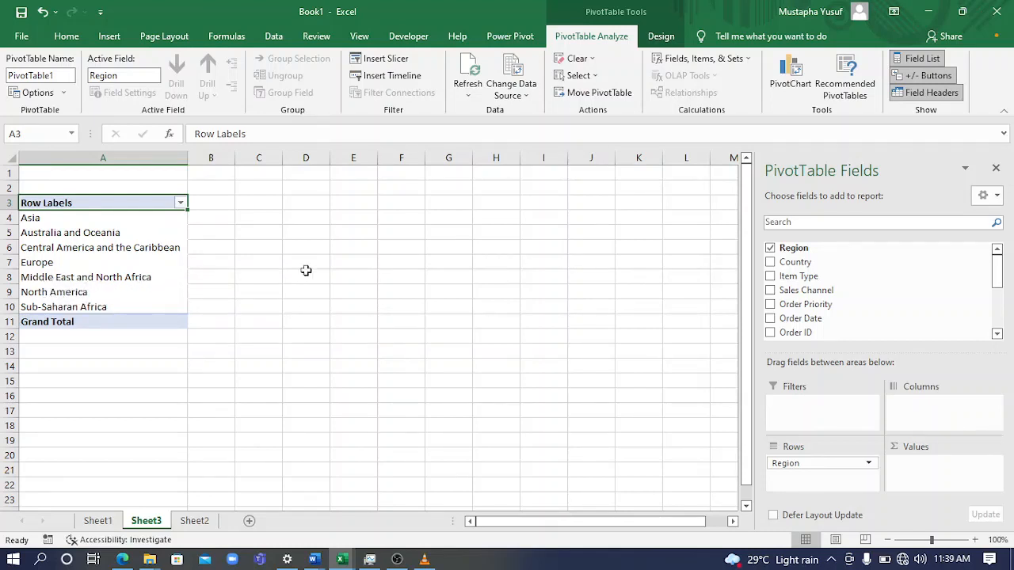
{"action": "left_click_drag", "start_coordinate": [996, 271], "coordinate": [1000, 332]}
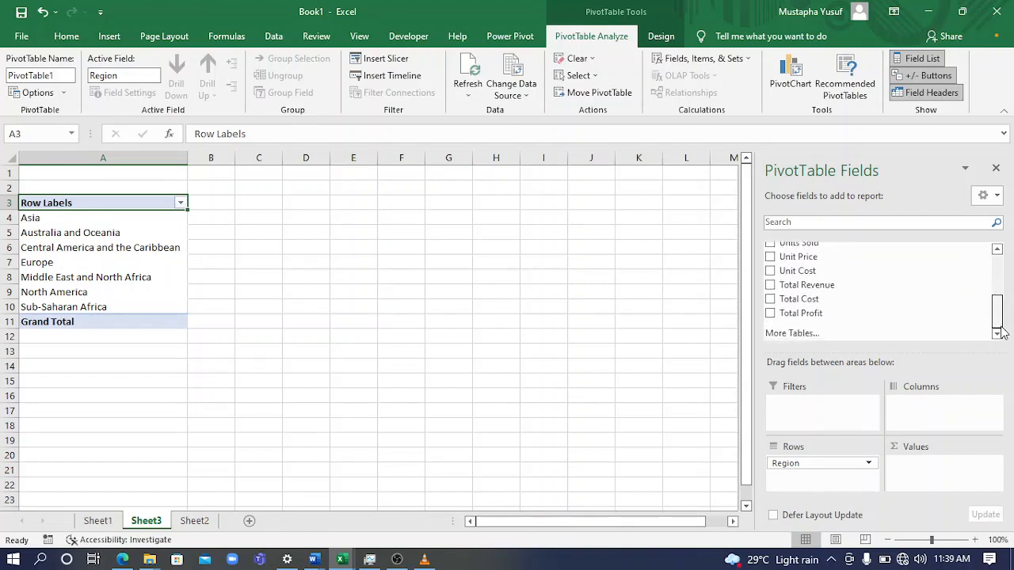
{"action": "left_click", "coordinate": [770, 286]}
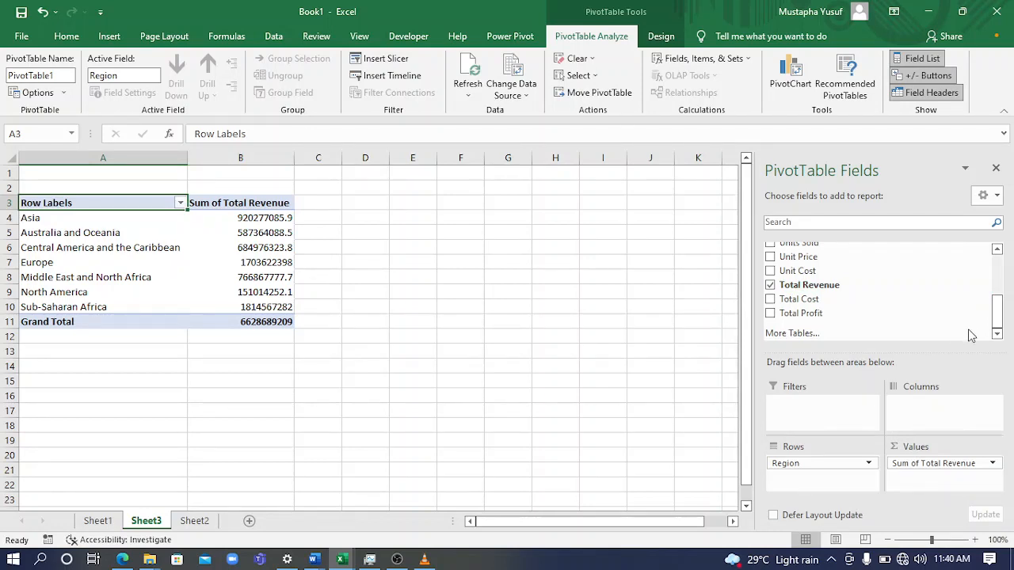
Try the Region field as PivotTable columns, and return it to the rows area
{"action": "left_click", "coordinate": [793, 463]}
{"action": "left_click_drag", "start_coordinate": [793, 466], "coordinate": [931, 415]}
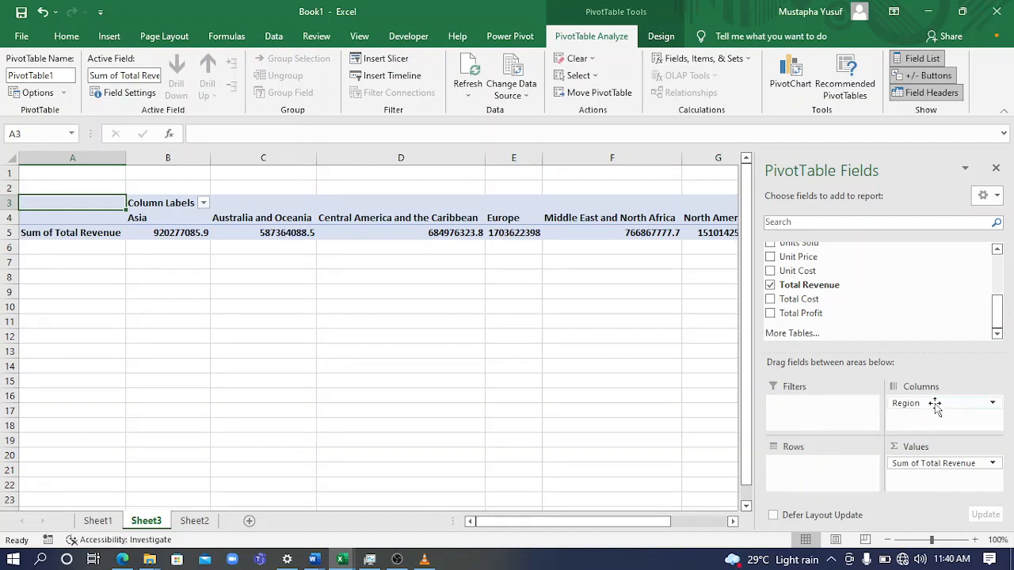
{"action": "left_click_drag", "start_coordinate": [935, 406], "coordinate": [826, 481]}
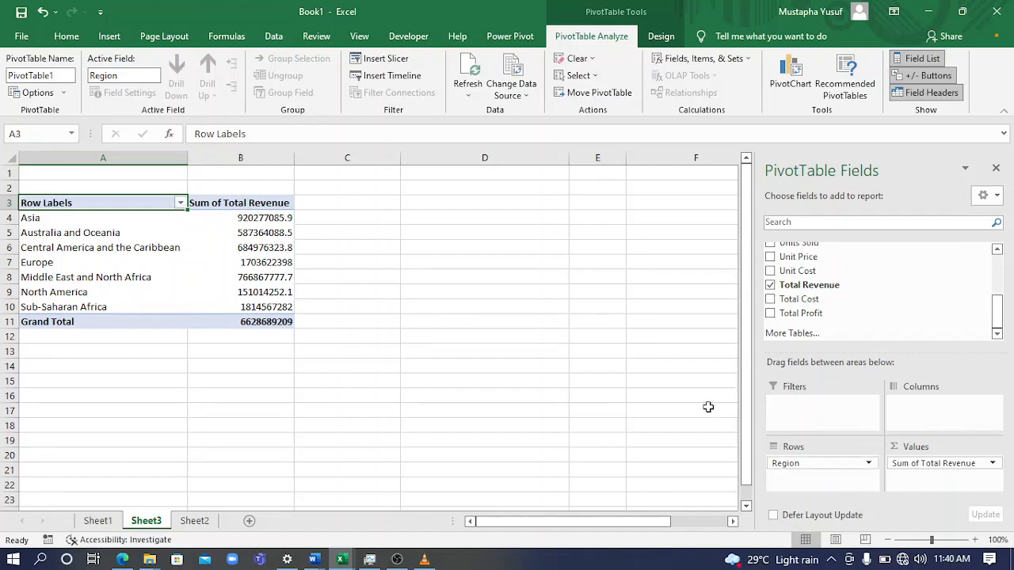
Apply the Accounting dollar format to the Sum of Total Revenue values in B4:B11, including the grand total
{"action": "left_click_drag", "start_coordinate": [226, 218], "coordinate": [287, 322]}
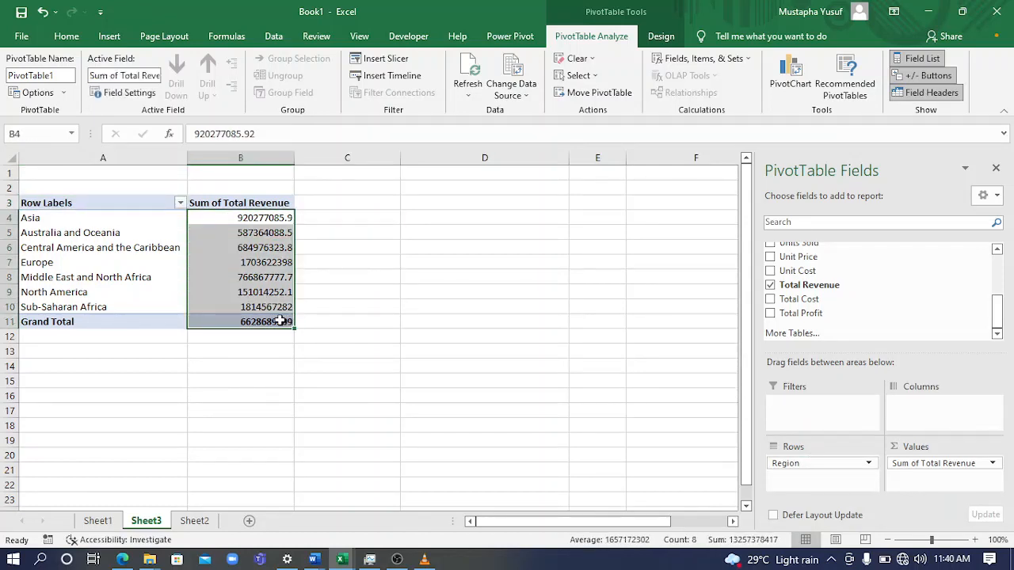
{"action": "left_click", "coordinate": [68, 37]}
{"action": "left_click", "coordinate": [467, 87]}
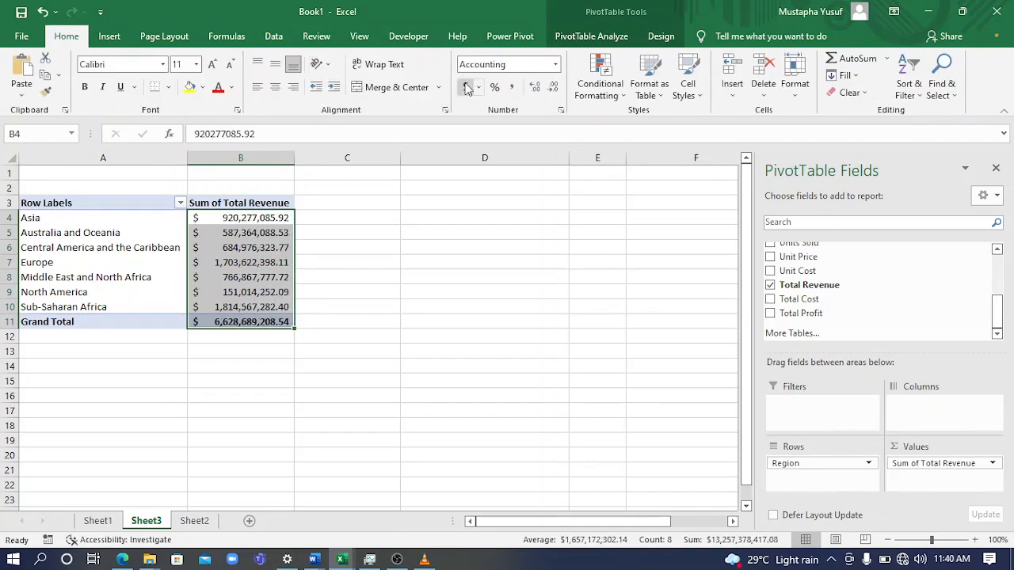
{"action": "left_click", "coordinate": [317, 273]}
{"action": "left_click", "coordinate": [237, 216]}
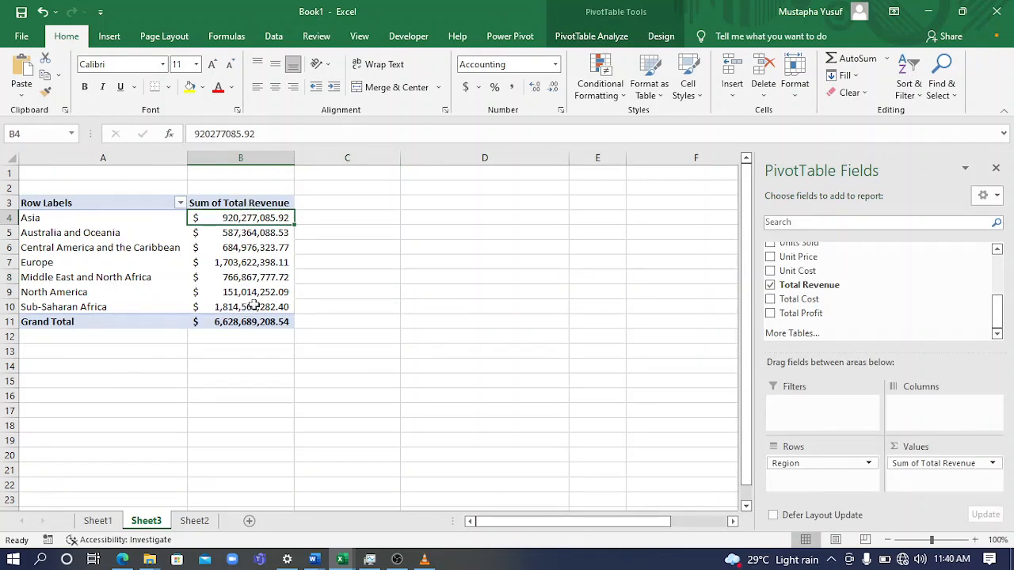
{"action": "left_click", "coordinate": [404, 259]}
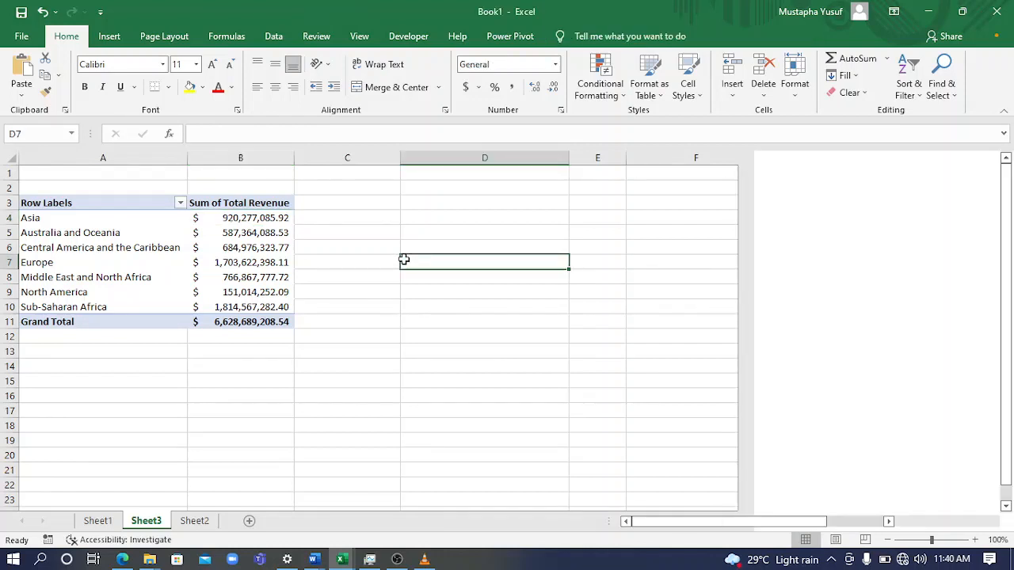
{"action": "left_click", "coordinate": [181, 239]}
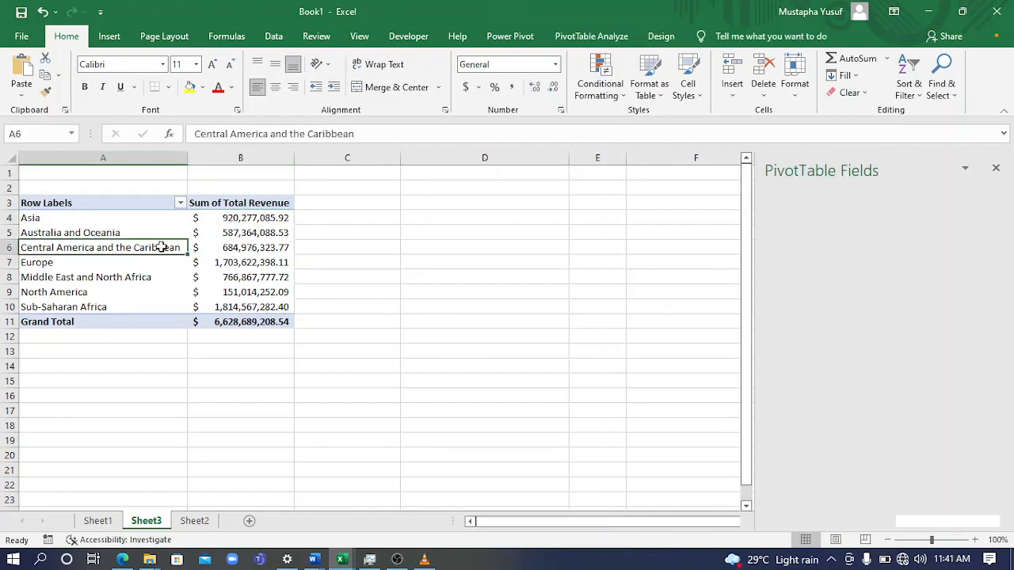
{"action": "left_click", "coordinate": [219, 378]}
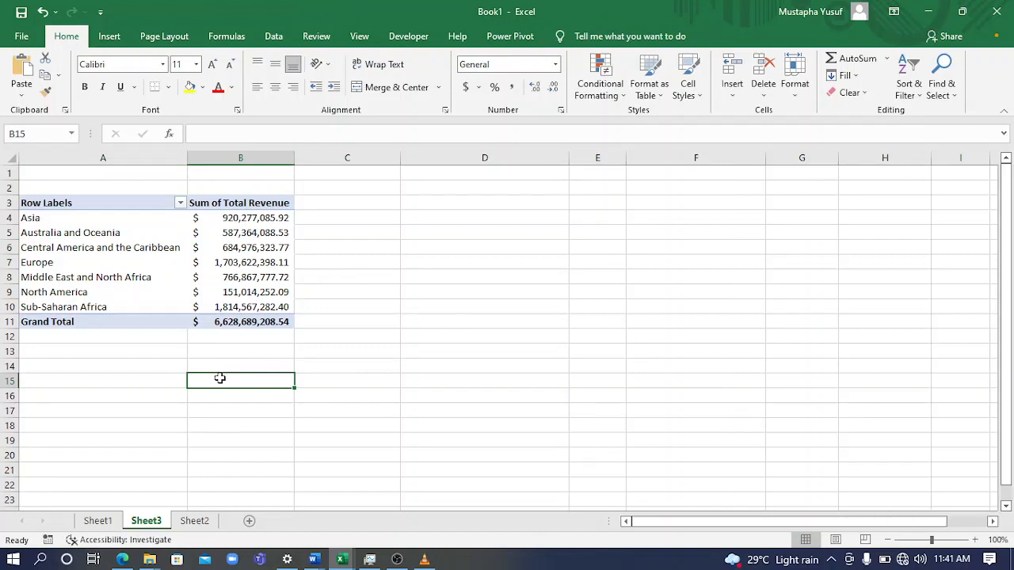
{"action": "left_click", "coordinate": [150, 279]}
{"action": "left_click", "coordinate": [204, 292]}
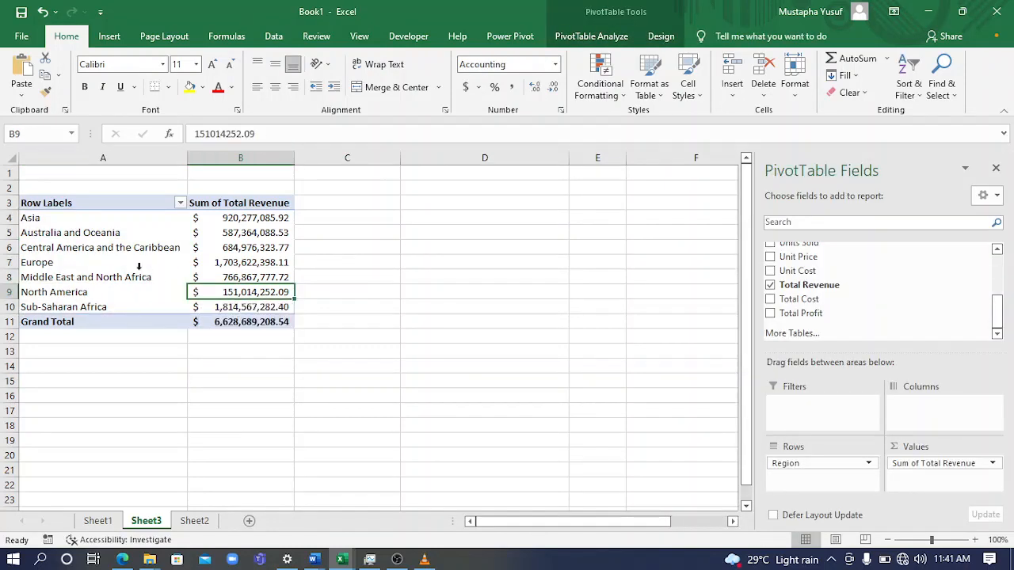
{"action": "left_click", "coordinate": [120, 410]}
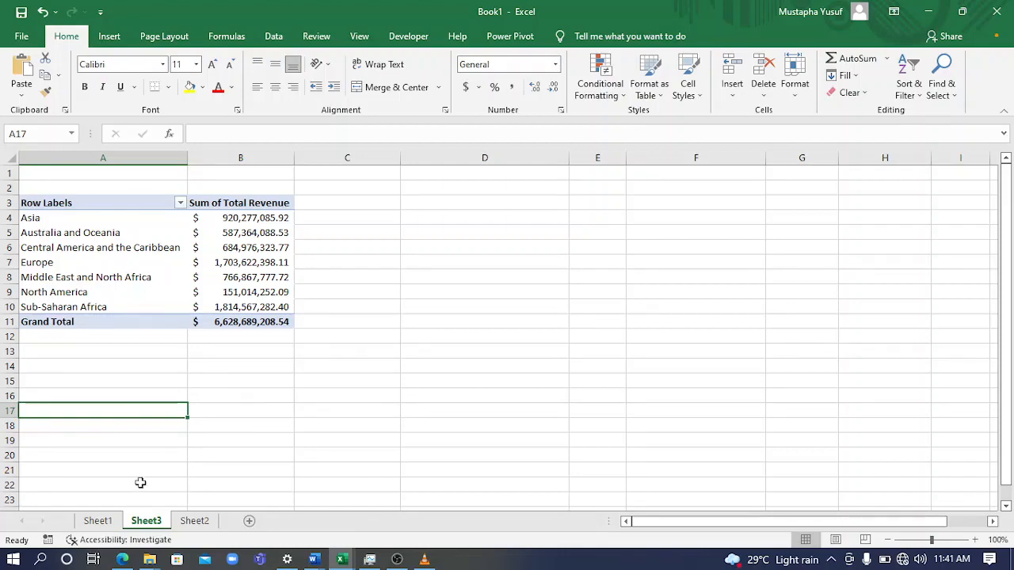
{"action": "left_click", "coordinate": [178, 523]}
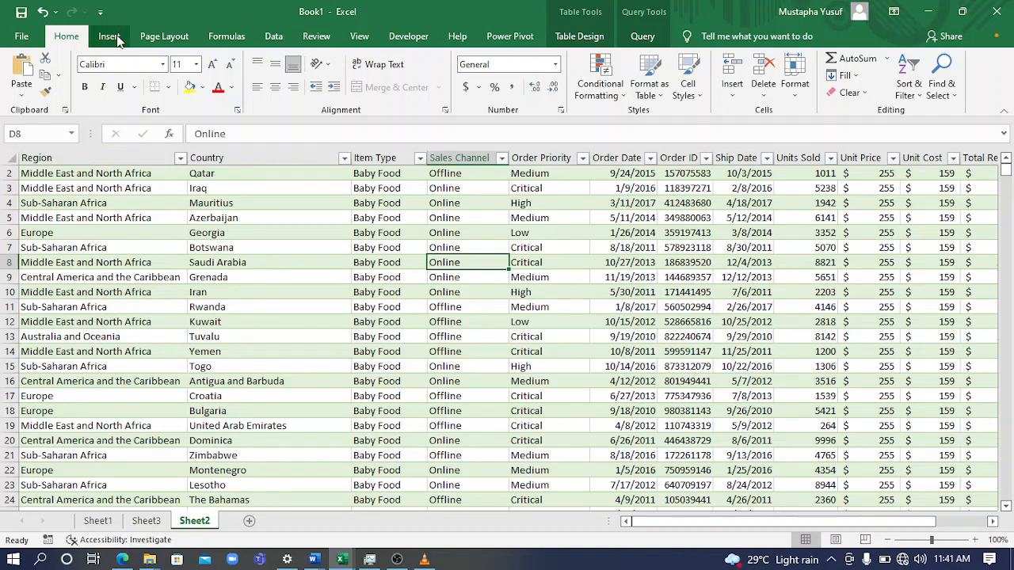
{"action": "left_click", "coordinate": [147, 521]}
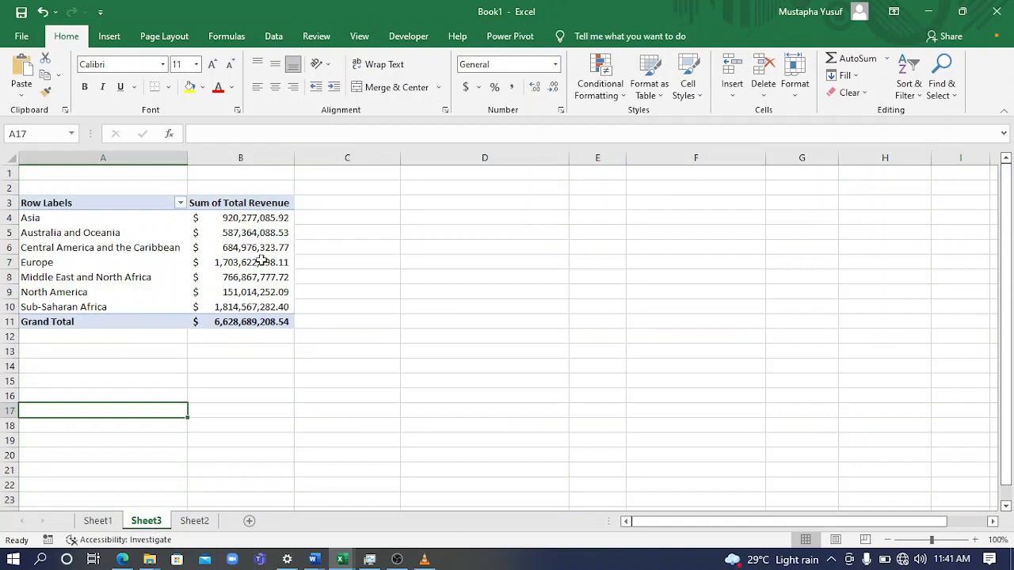
Copy the whole region revenue PivotTable in A3:B11 and paste the copy below it at A13
{"action": "left_click", "coordinate": [83, 203]}
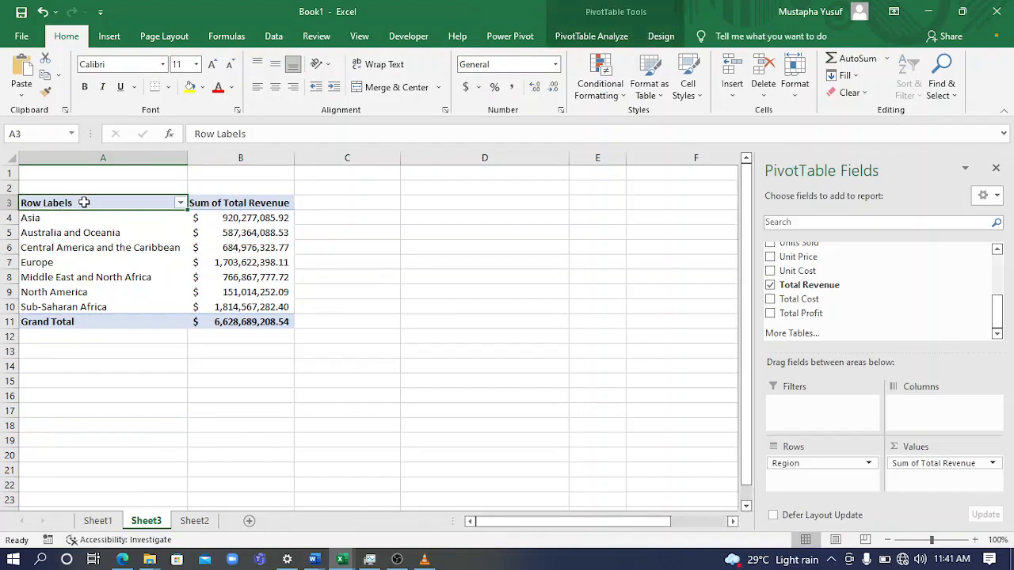
{"action": "key", "text": "ctrl+shift+Right"}
{"action": "key", "text": "ctrl+shift+Down"}
{"action": "key", "text": "ctrl+shift+Down"}
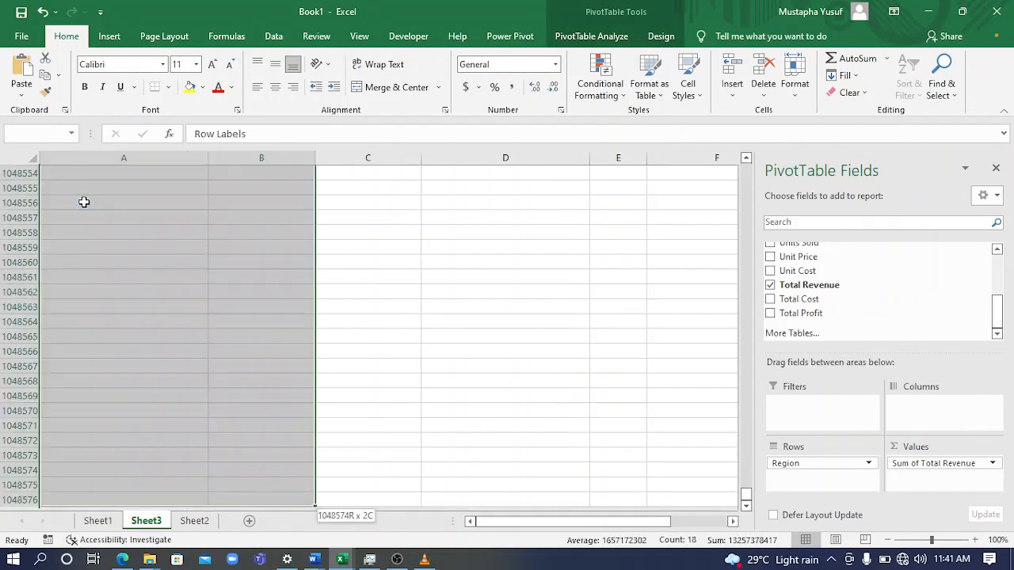
{"action": "key", "text": "ctrl+shift+Up"}
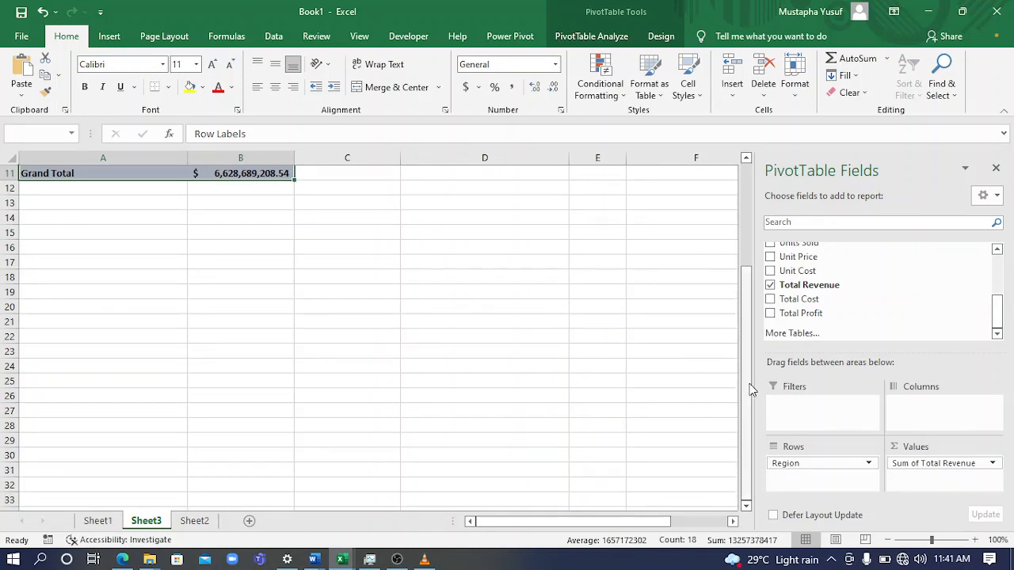
{"action": "left_click_drag", "start_coordinate": [751, 390], "coordinate": [749, 383]}
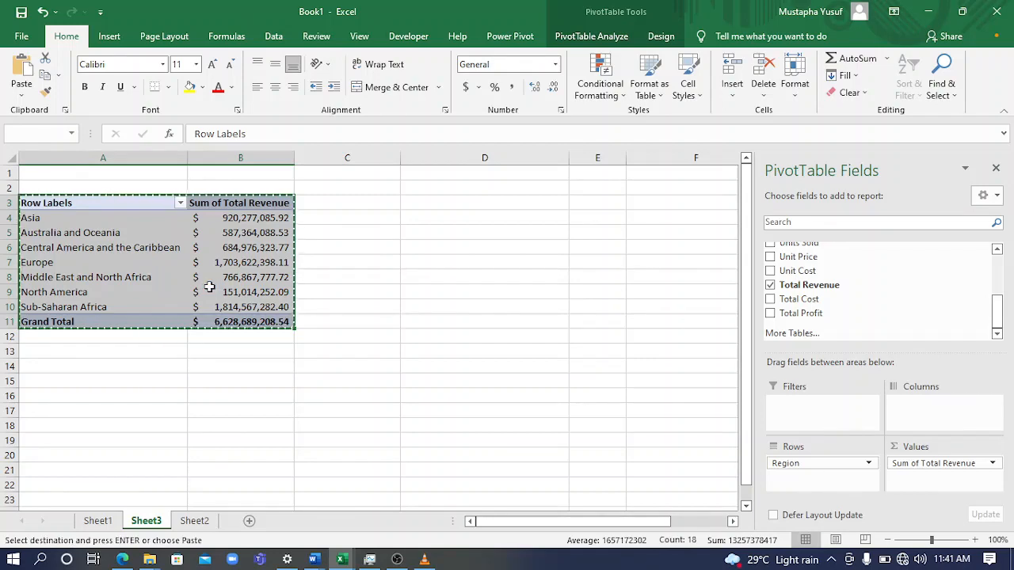
{"action": "left_click", "coordinate": [90, 352]}
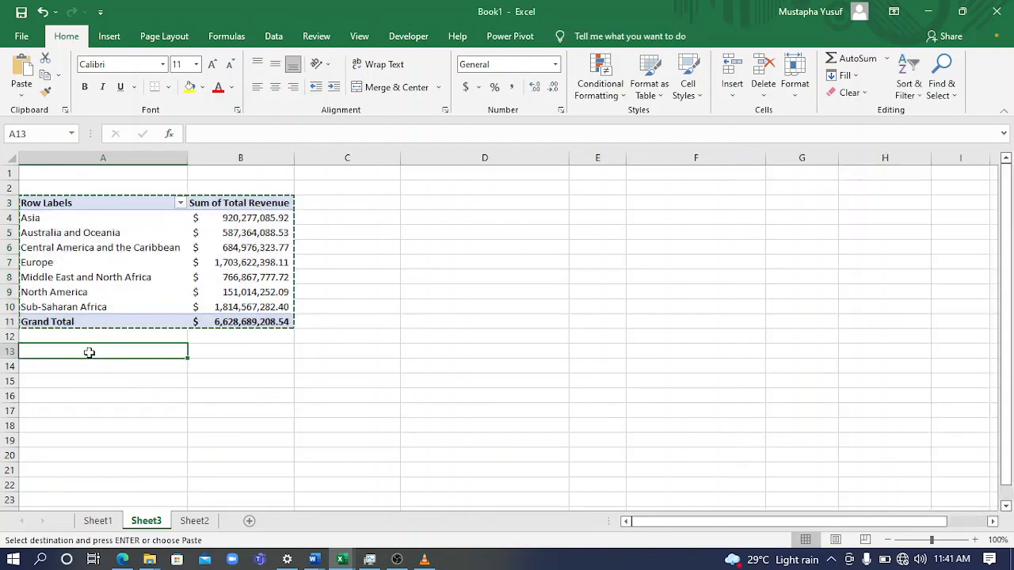
{"action": "key", "text": "ctrl+v"}
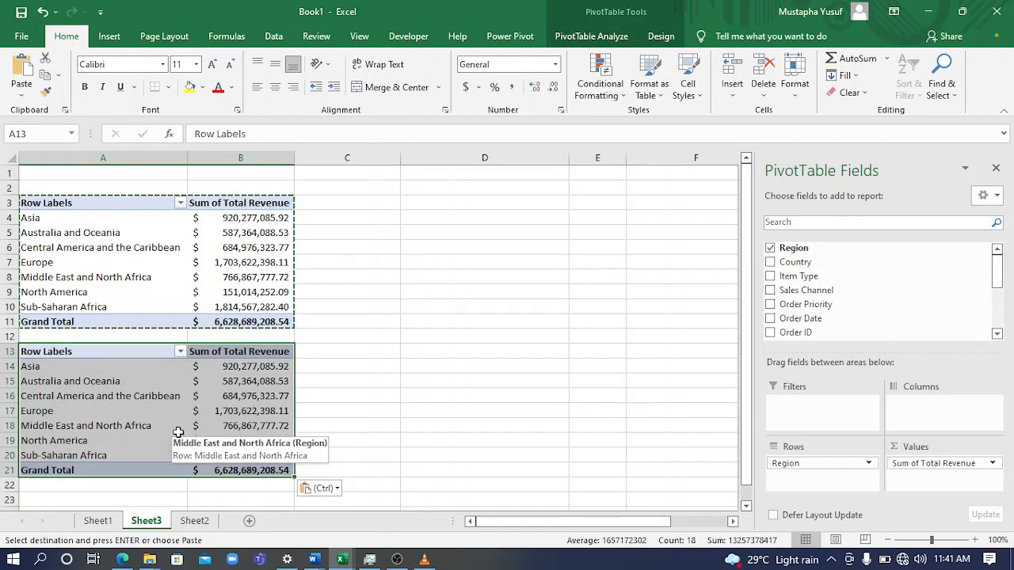
Replace the Region field with Sales Channel in the rows of the PivotTable copy at A13
{"action": "left_click", "coordinate": [156, 393]}
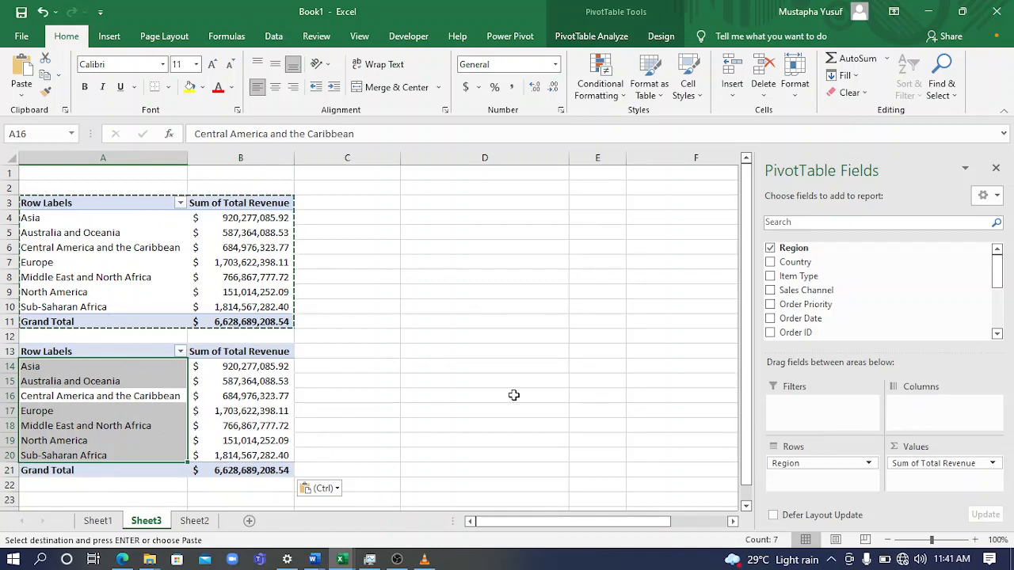
{"action": "left_click", "coordinate": [255, 392]}
{"action": "left_click", "coordinate": [446, 333]}
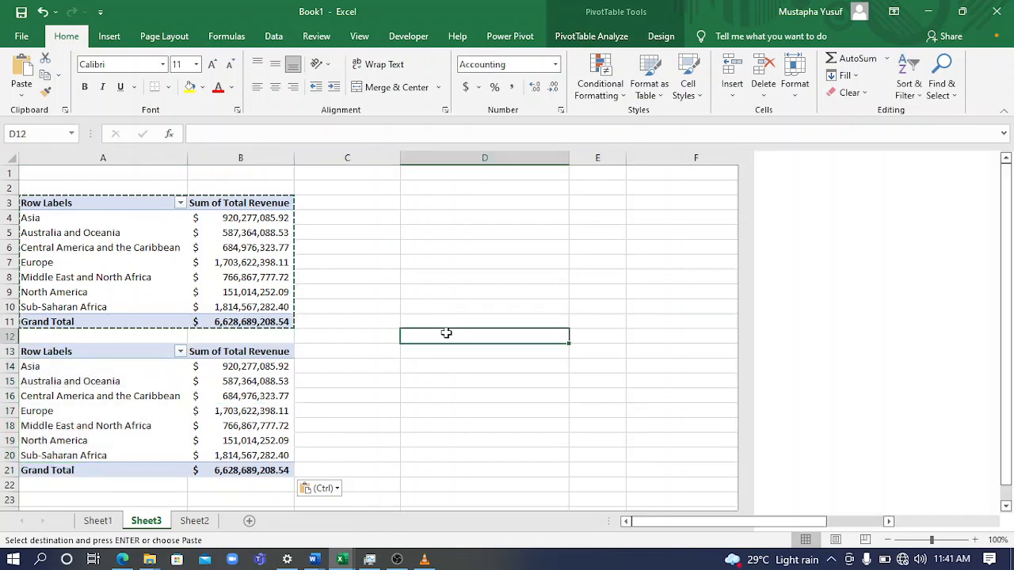
{"action": "left_click", "coordinate": [229, 384]}
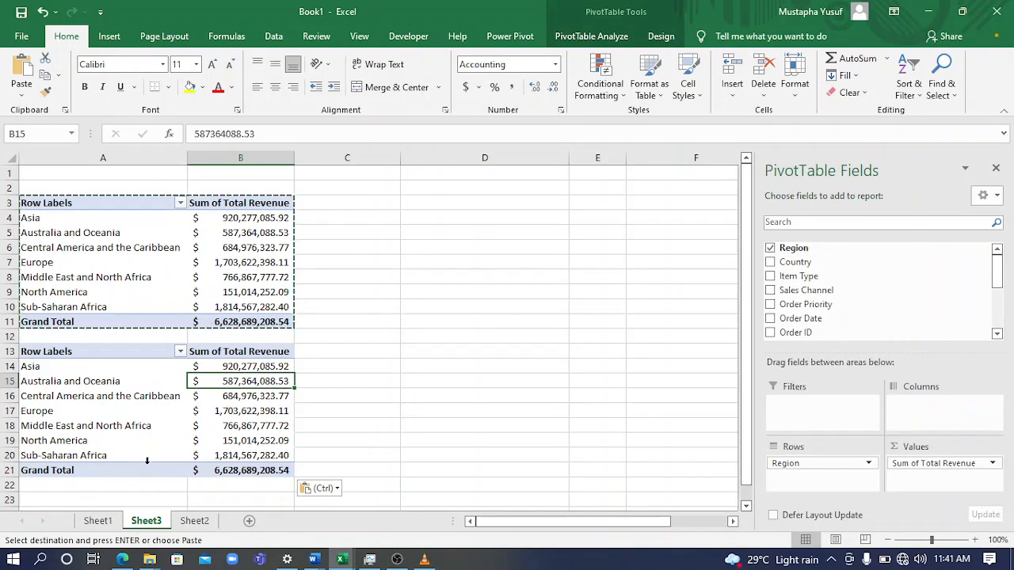
{"action": "left_click", "coordinate": [232, 421]}
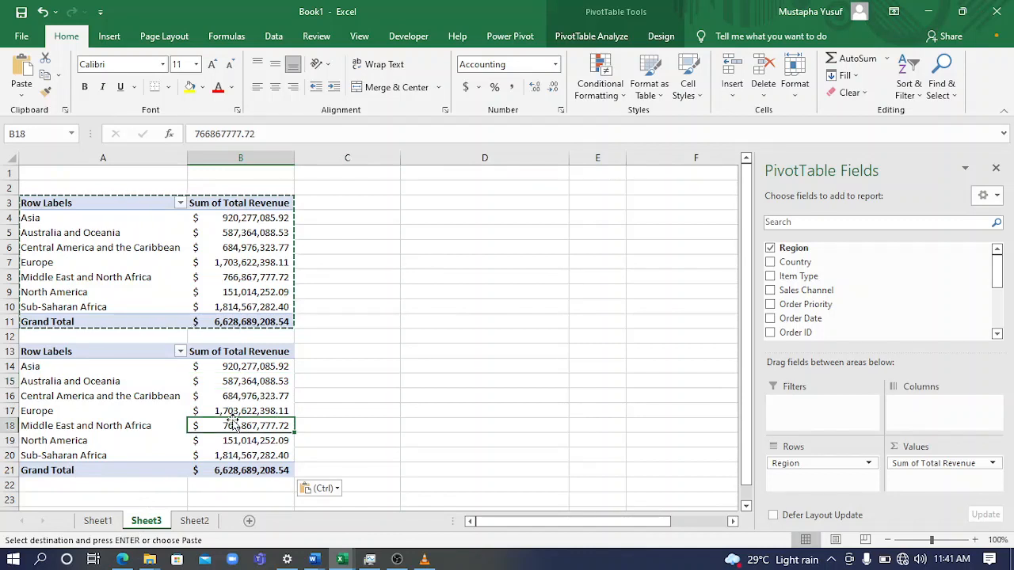
{"action": "left_click", "coordinate": [769, 249]}
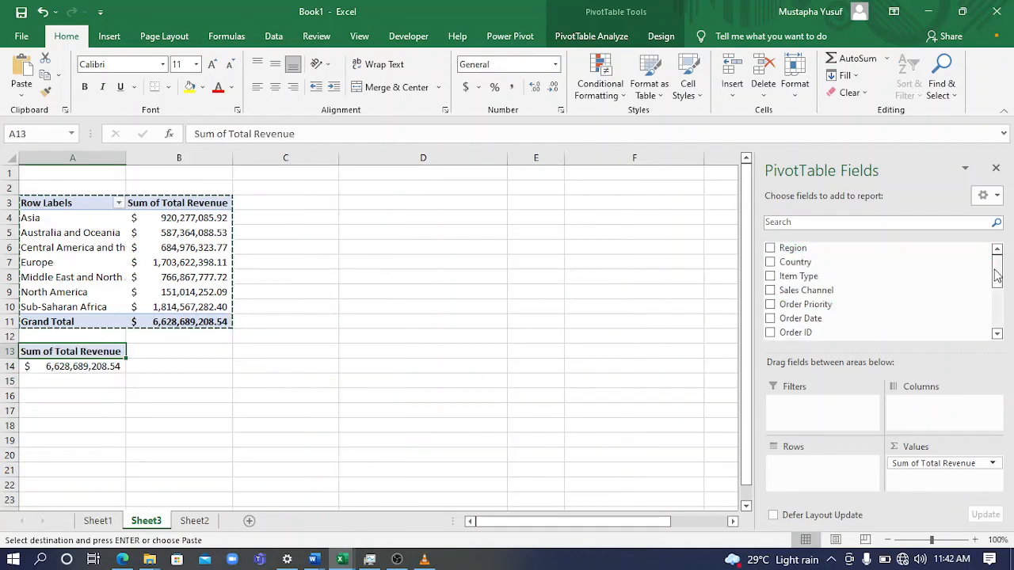
{"action": "left_click", "coordinate": [773, 293]}
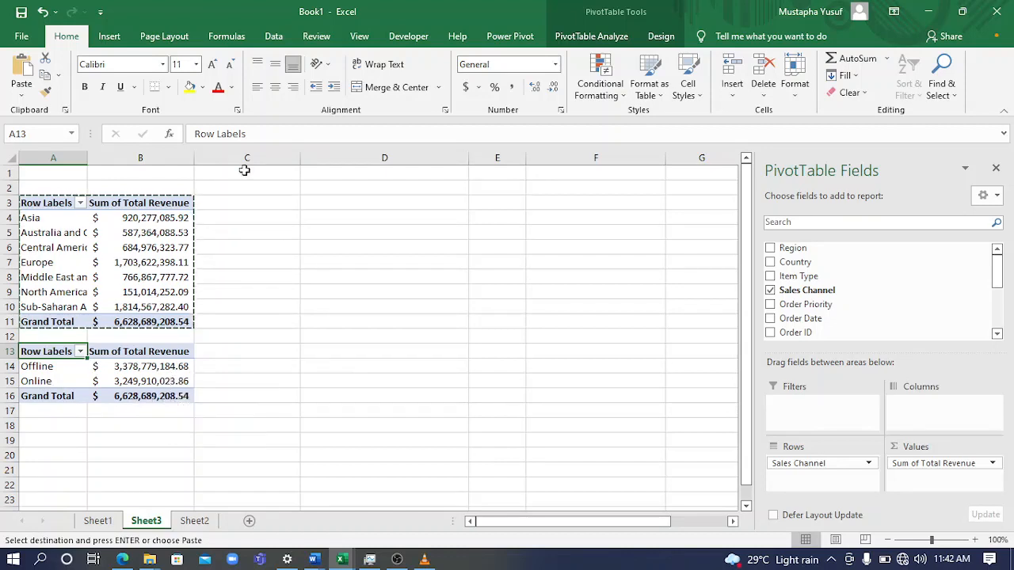
Paste another copy of the region revenue PivotTable at D3 and autofit column E to its contents
{"action": "left_click", "coordinate": [263, 205]}
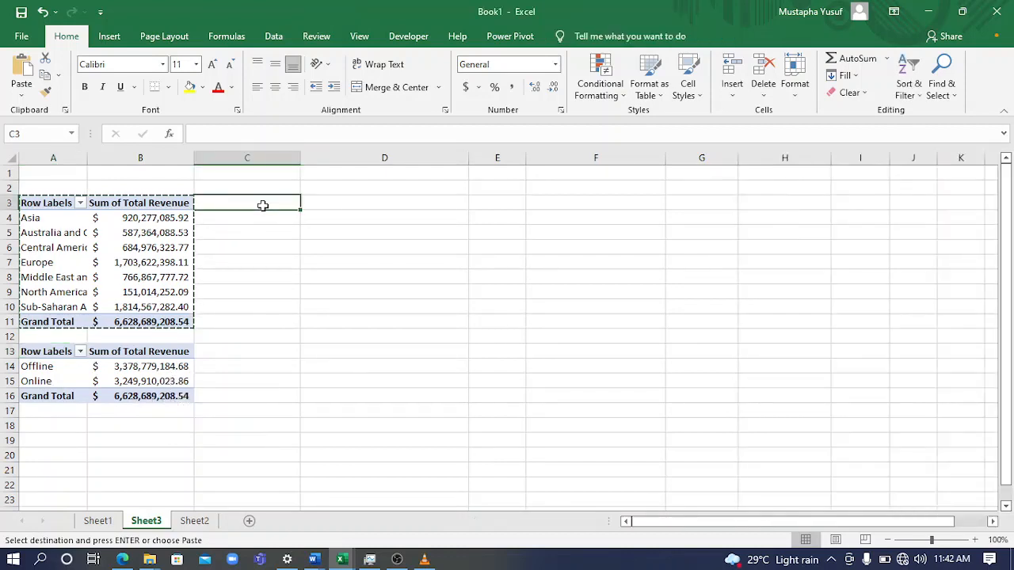
{"action": "key", "text": "Right"}
{"action": "key", "text": "ctrl+v"}
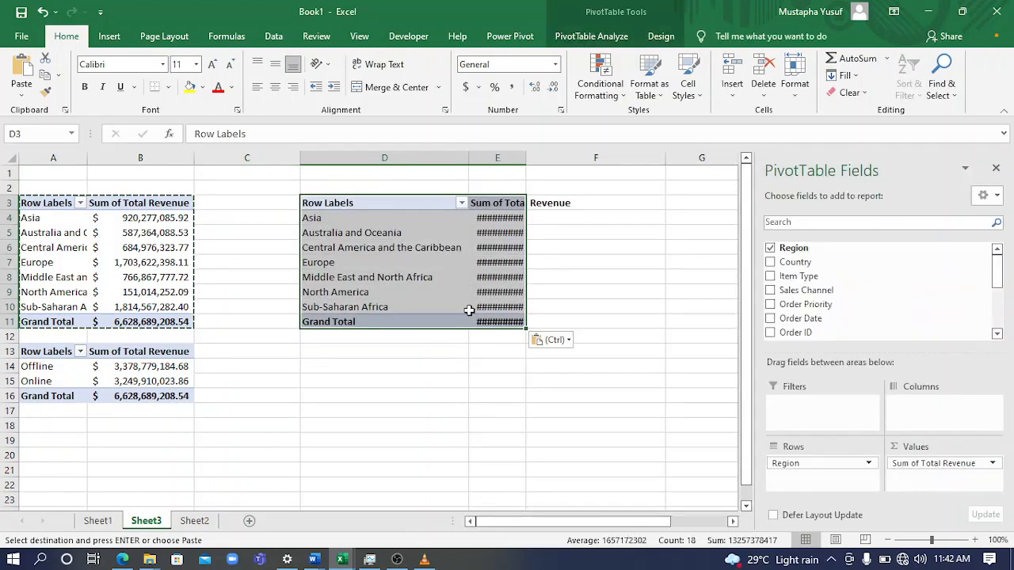
{"action": "double_click", "coordinate": [527, 157]}
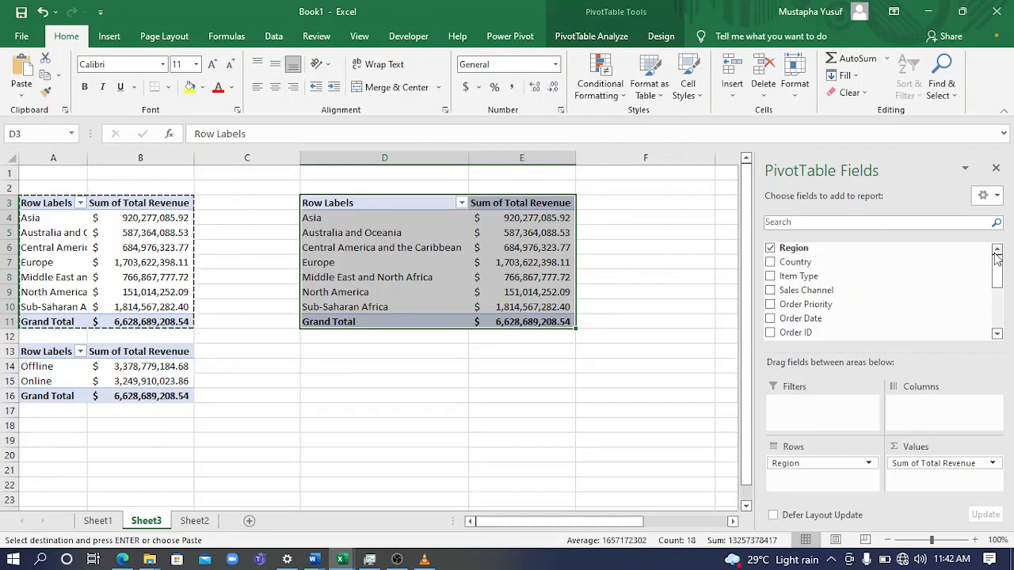
Add Total Revenue a second time to the values of the PivotTable at D3
{"action": "left_click_drag", "start_coordinate": [1001, 276], "coordinate": [1001, 316]}
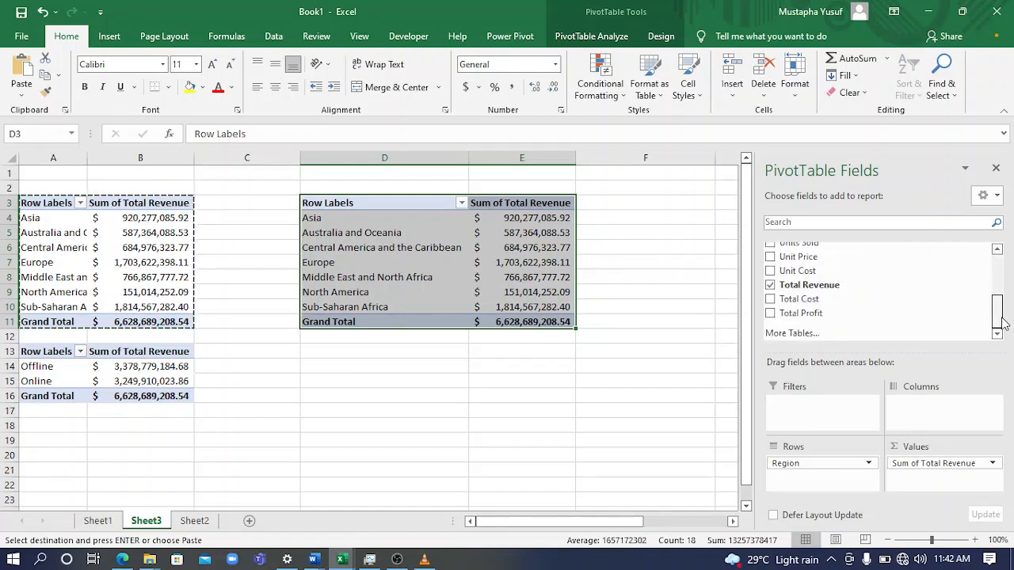
{"action": "left_click_drag", "start_coordinate": [821, 295], "coordinate": [957, 478]}
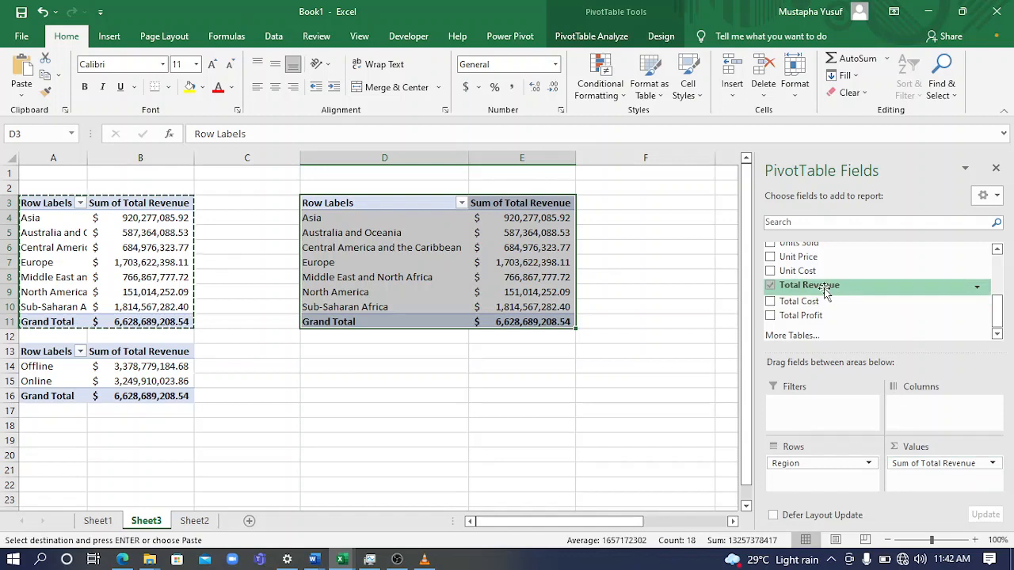
{"action": "left_click_drag", "start_coordinate": [823, 290], "coordinate": [930, 487]}
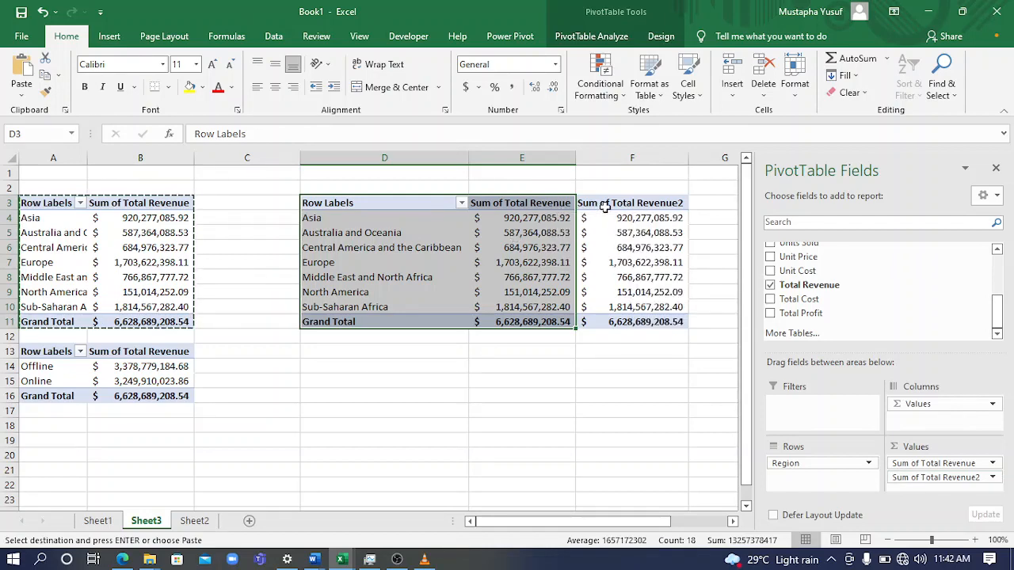
Show the second Total Revenue value field of the PivotTable at D3 as % of Grand Total
{"action": "left_click", "coordinate": [648, 229]}
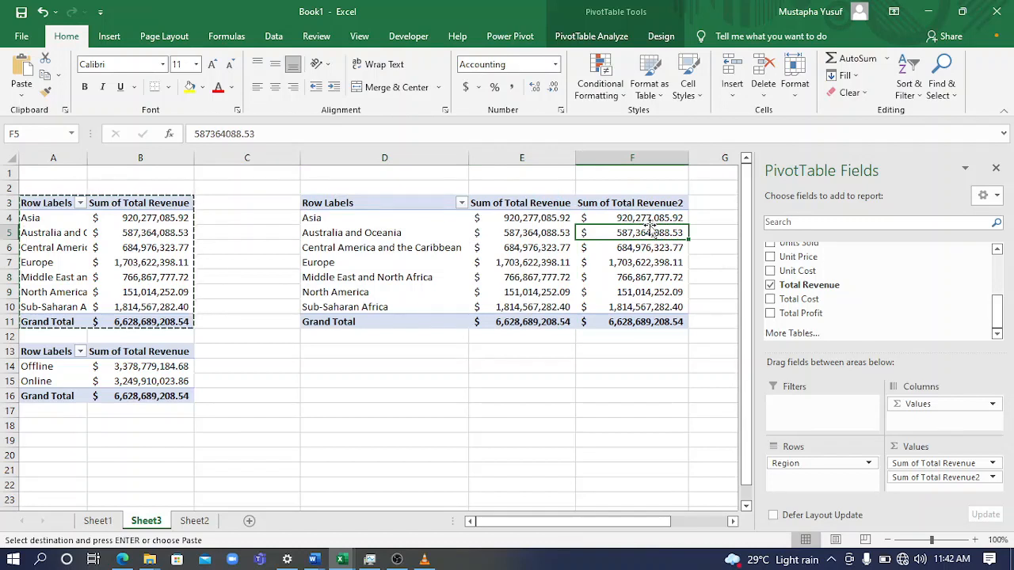
{"action": "left_click", "coordinate": [995, 480]}
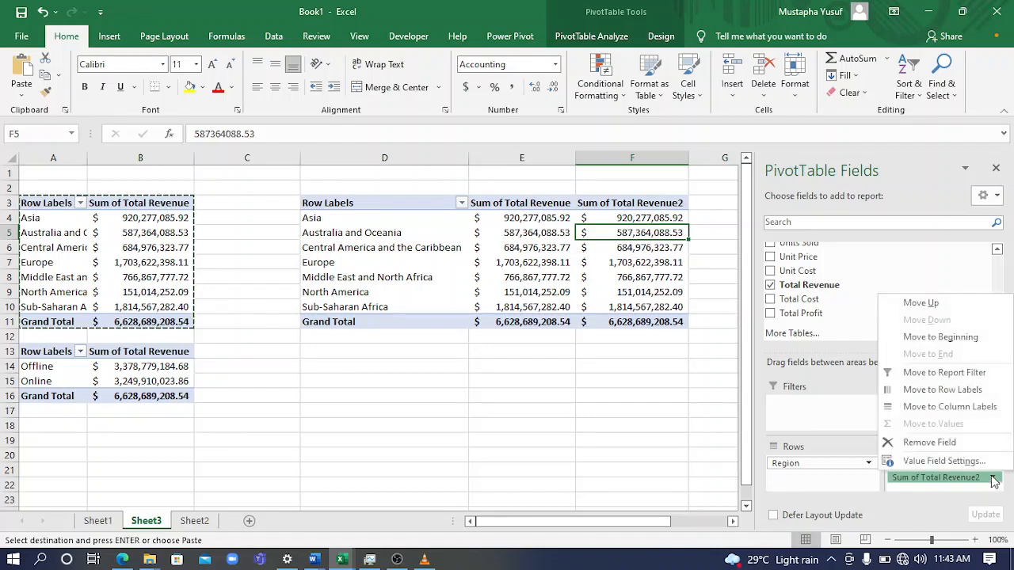
{"action": "left_click", "coordinate": [942, 461]}
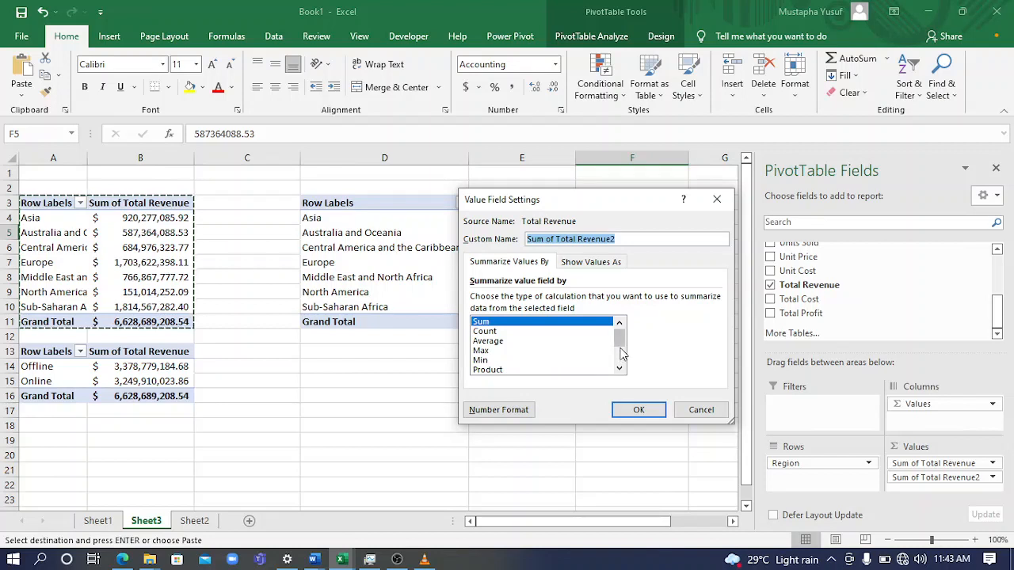
{"action": "scroll", "coordinate": [622, 360], "scroll_direction": "down", "scroll_amount": 2}
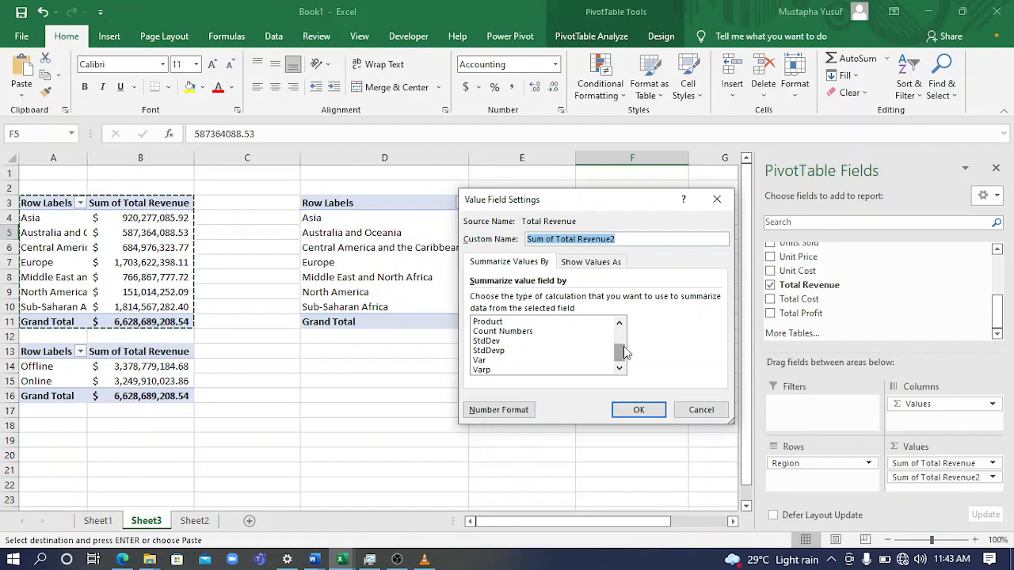
{"action": "left_click_drag", "start_coordinate": [624, 351], "coordinate": [625, 322]}
{"action": "left_click", "coordinate": [597, 263]}
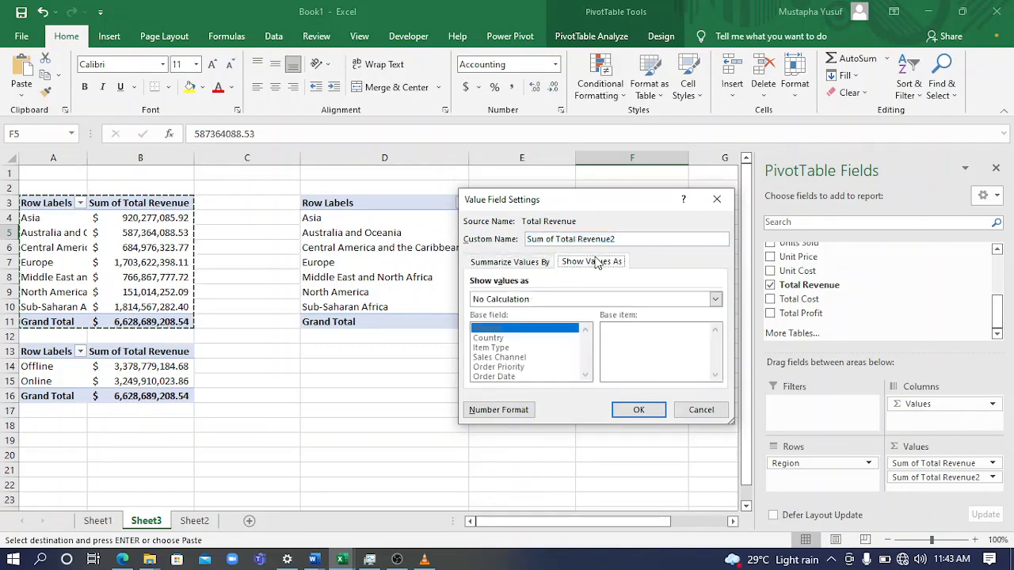
{"action": "left_click", "coordinate": [511, 267]}
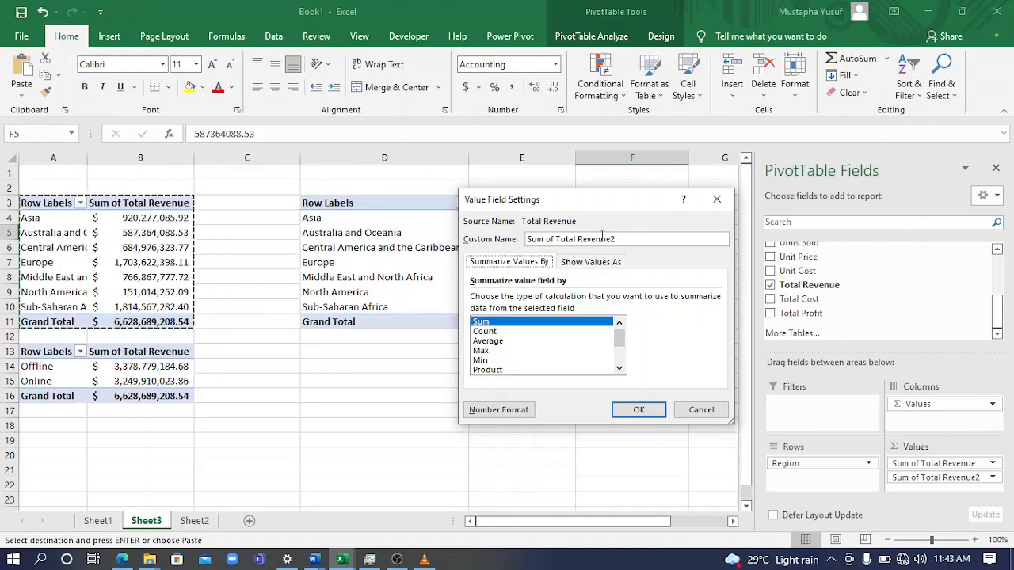
{"action": "left_click", "coordinate": [586, 265]}
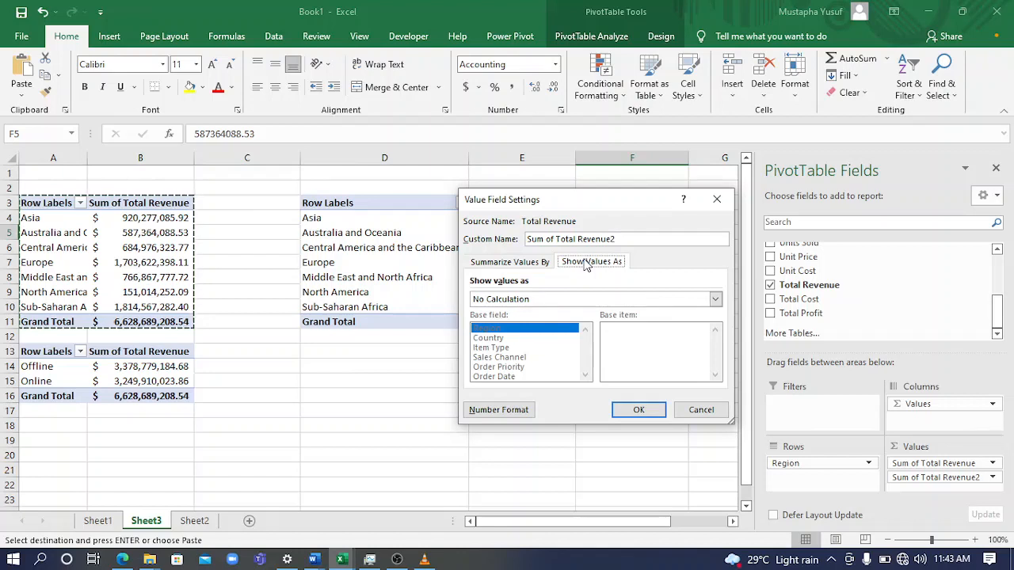
{"action": "left_click", "coordinate": [715, 299]}
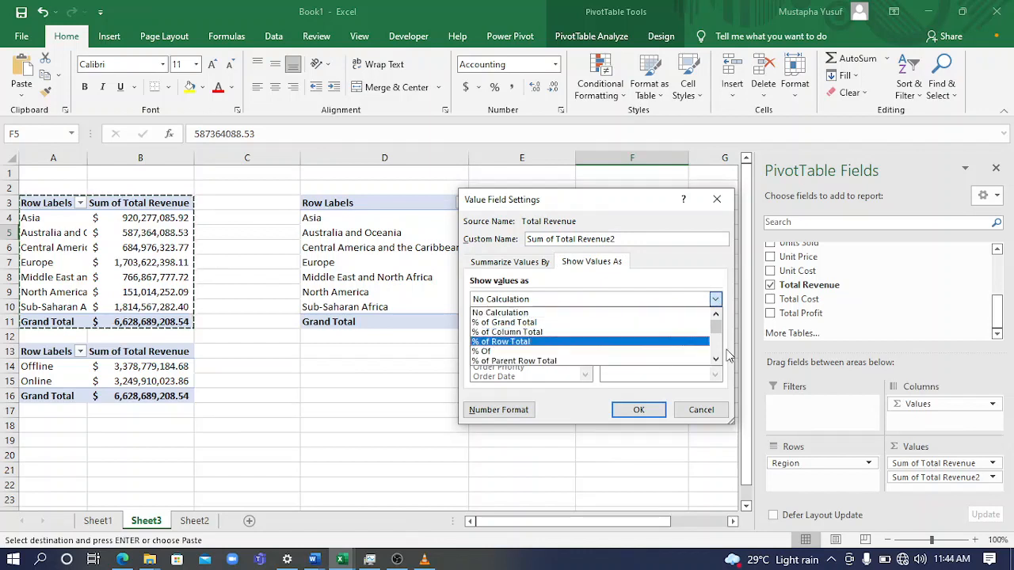
{"action": "left_click", "coordinate": [520, 323]}
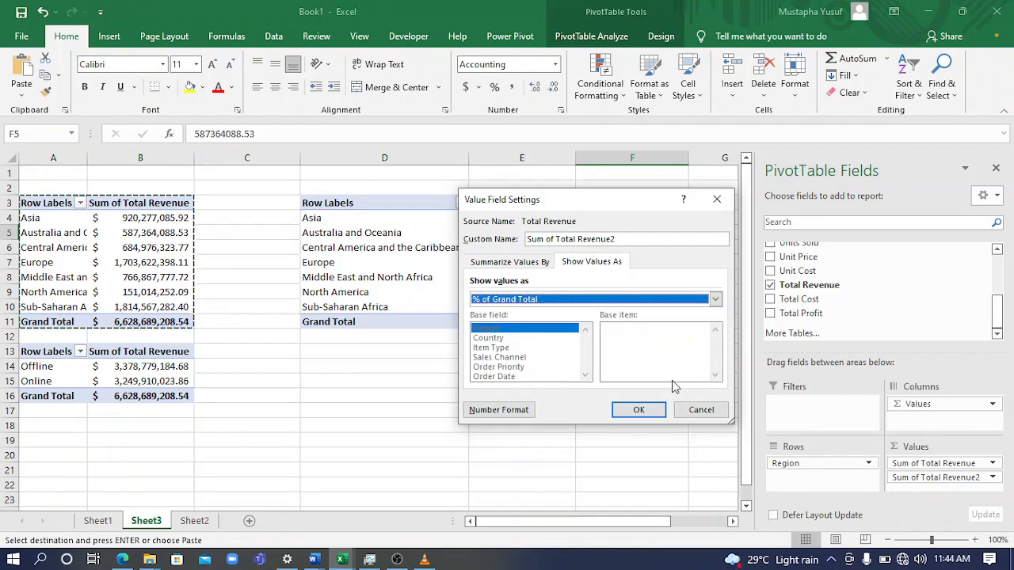
{"action": "left_click", "coordinate": [640, 409]}
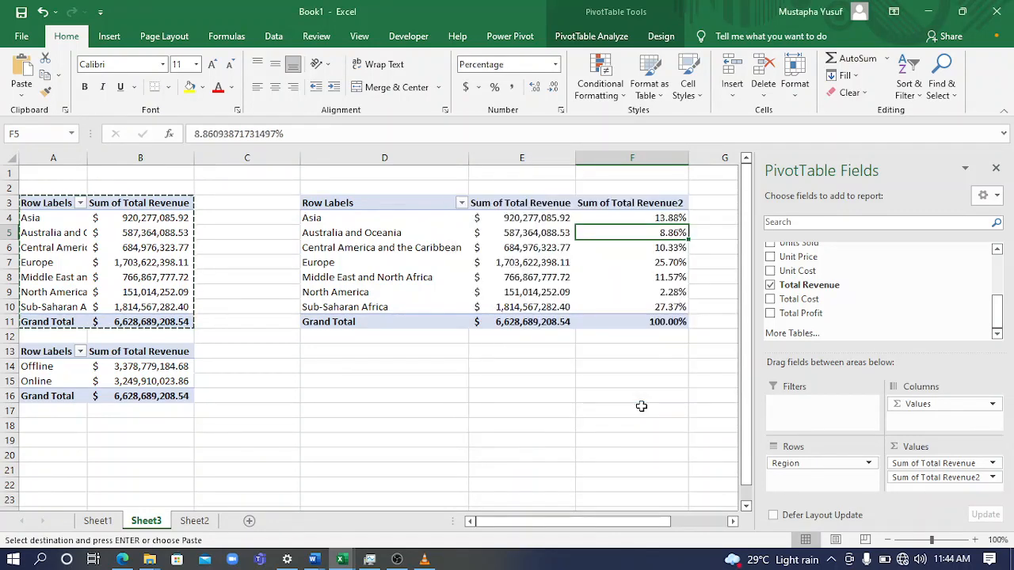
{"action": "left_click", "coordinate": [653, 262]}
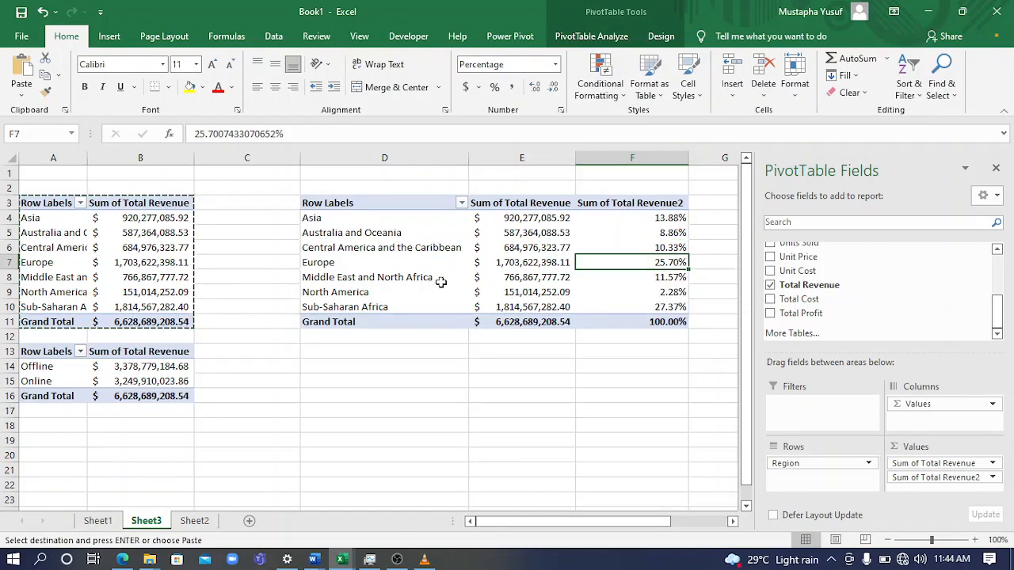
{"action": "left_click", "coordinate": [499, 263]}
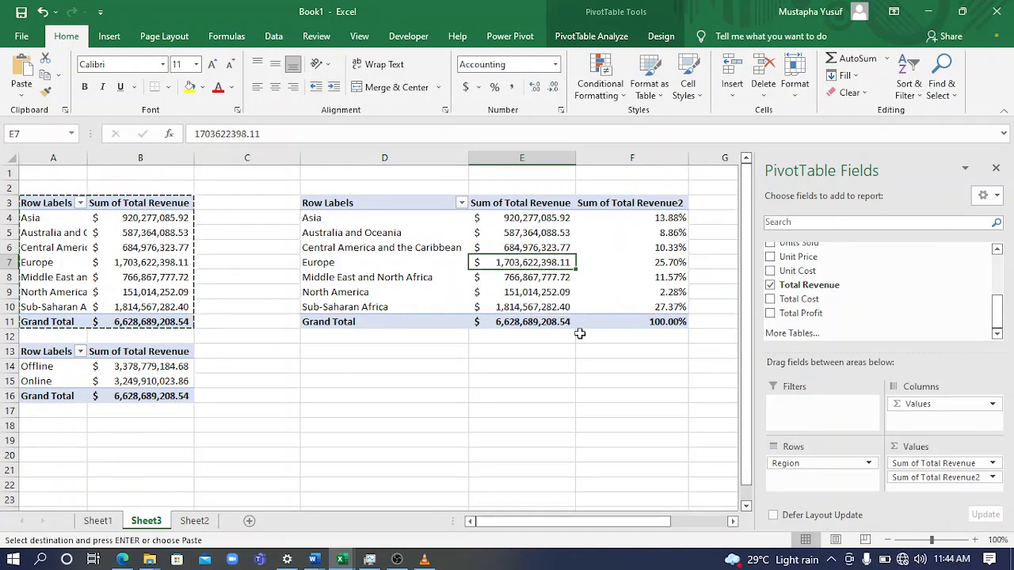
Paste another copy of the region revenue PivotTable at D14 and replace Region with Country in its rows
{"action": "left_click", "coordinate": [385, 369]}
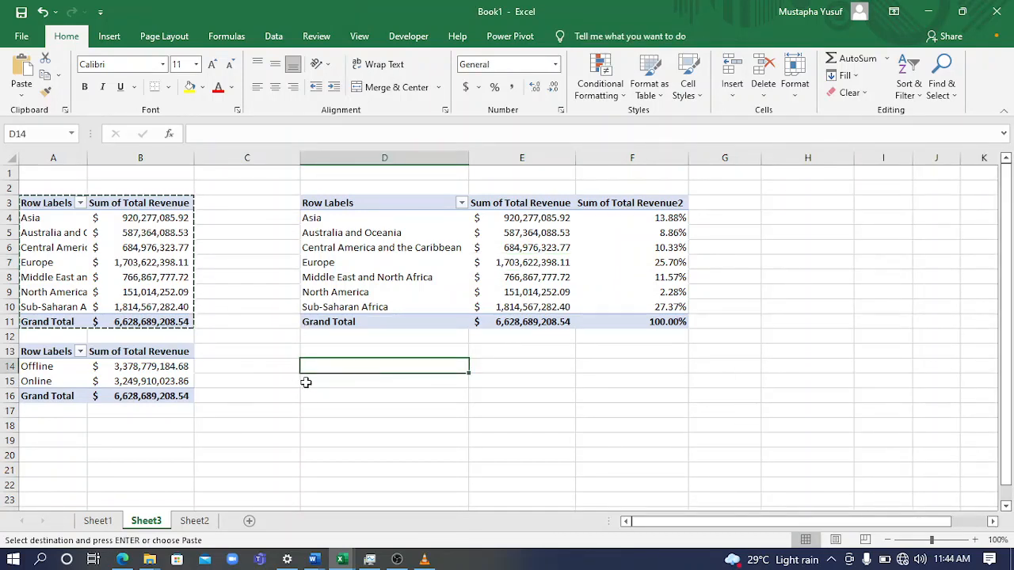
{"action": "key", "text": "ctrl+v"}
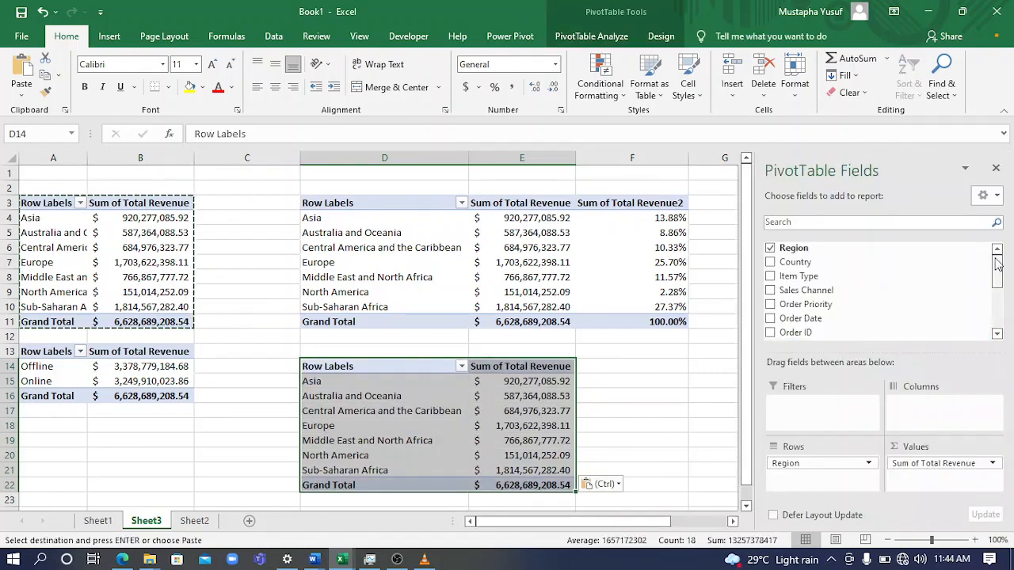
{"action": "left_click", "coordinate": [770, 263]}
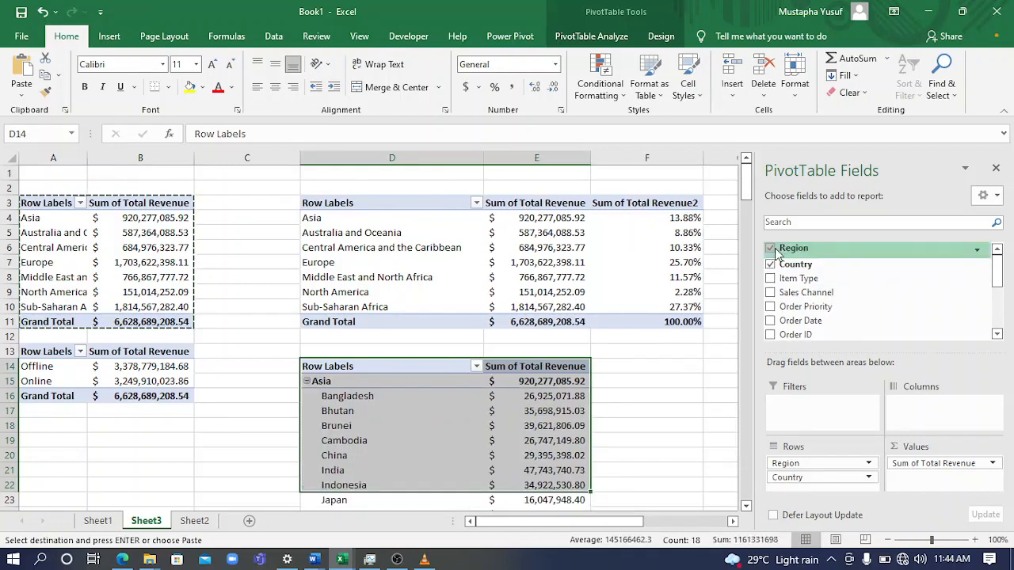
{"action": "left_click", "coordinate": [769, 250]}
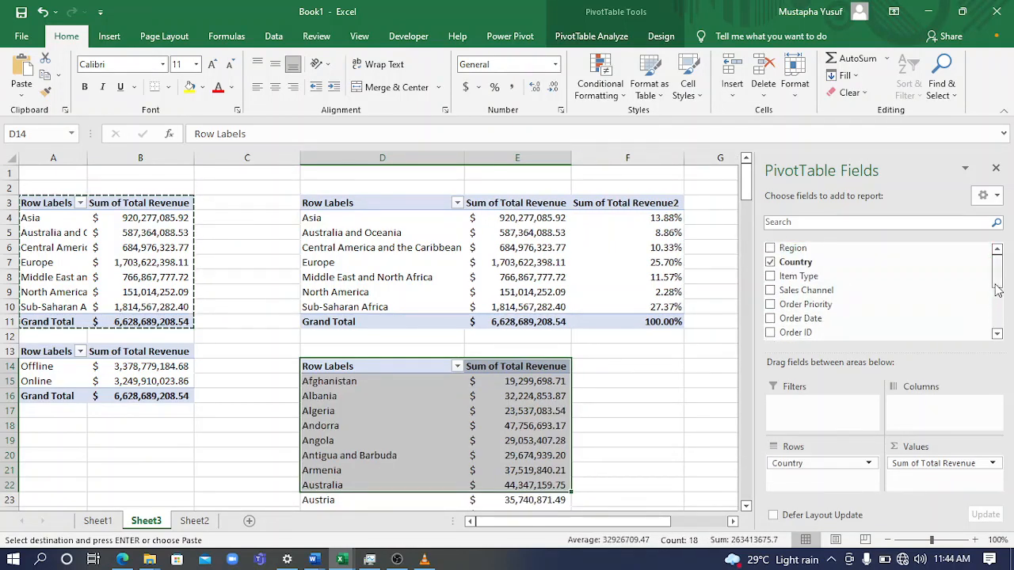
{"action": "left_click_drag", "start_coordinate": [998, 286], "coordinate": [998, 335]}
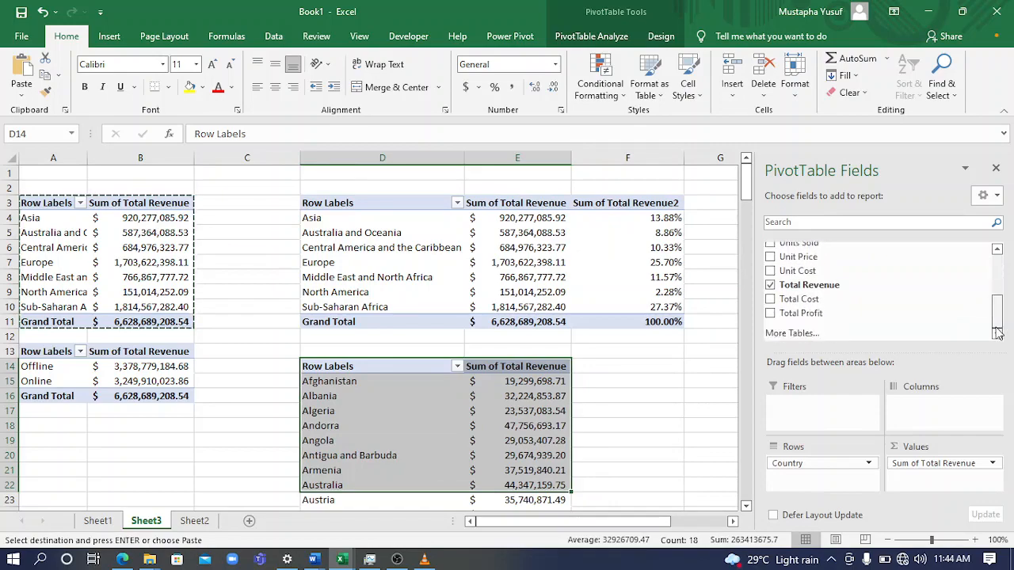
{"action": "mouse_move", "coordinate": [746, 179]}
{"action": "left_mouse_down"}
{"action": "mouse_move", "coordinate": [745, 483]}
{"action": "mouse_move", "coordinate": [741, 182]}
{"action": "left_mouse_up"}
Filter the countries in the PivotTable at D14 to the top 10 items by Sum of Total Revenue
{"action": "left_click", "coordinate": [367, 428]}
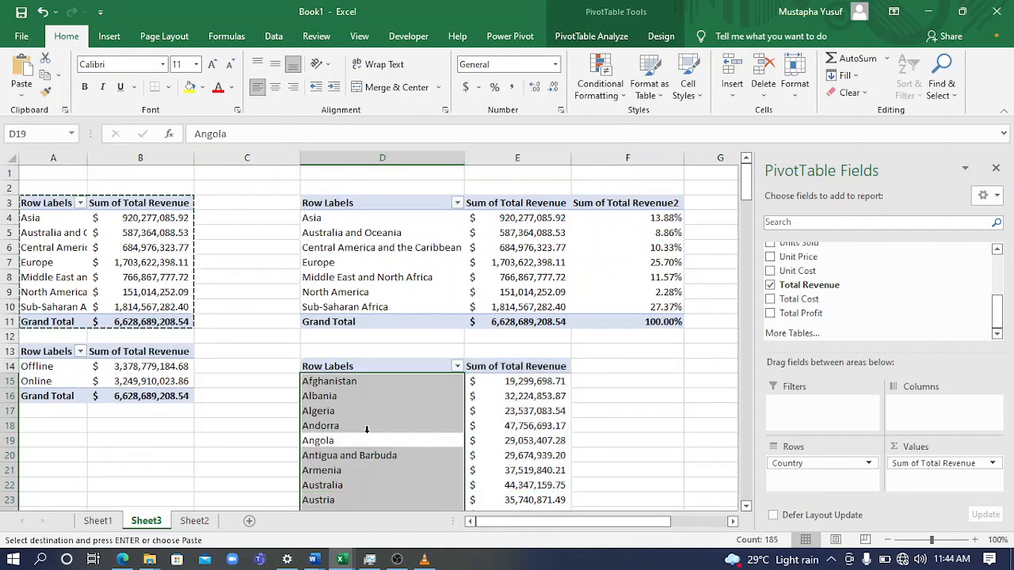
{"action": "left_click", "coordinate": [480, 409]}
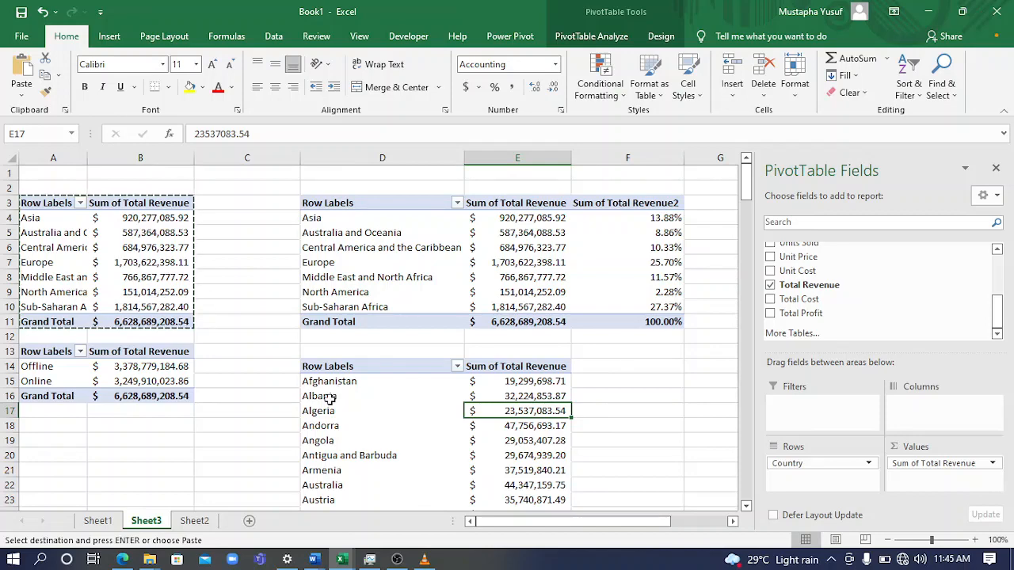
{"action": "right_click", "coordinate": [331, 398]}
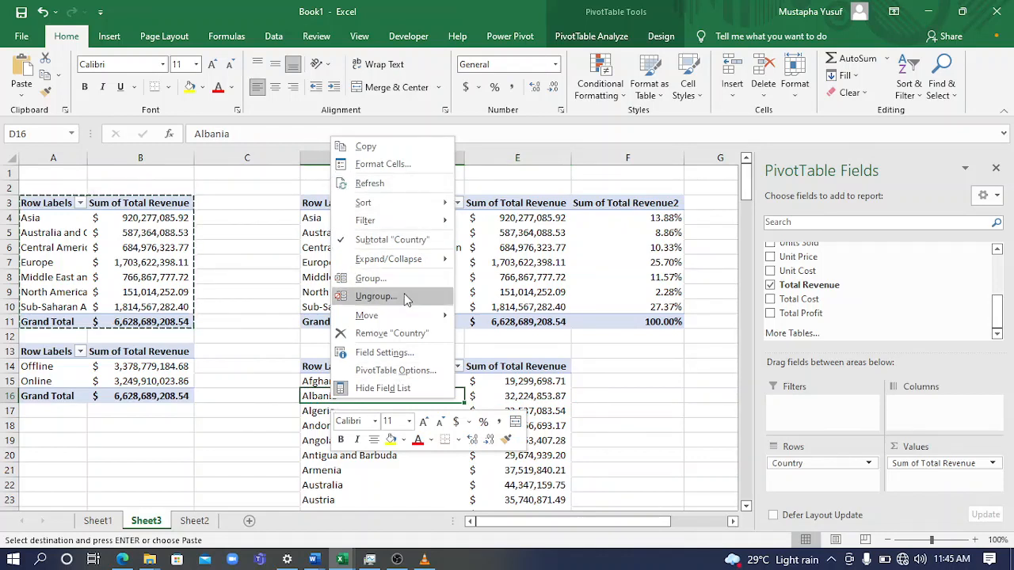
{"action": "mouse_move", "coordinate": [400, 209]}
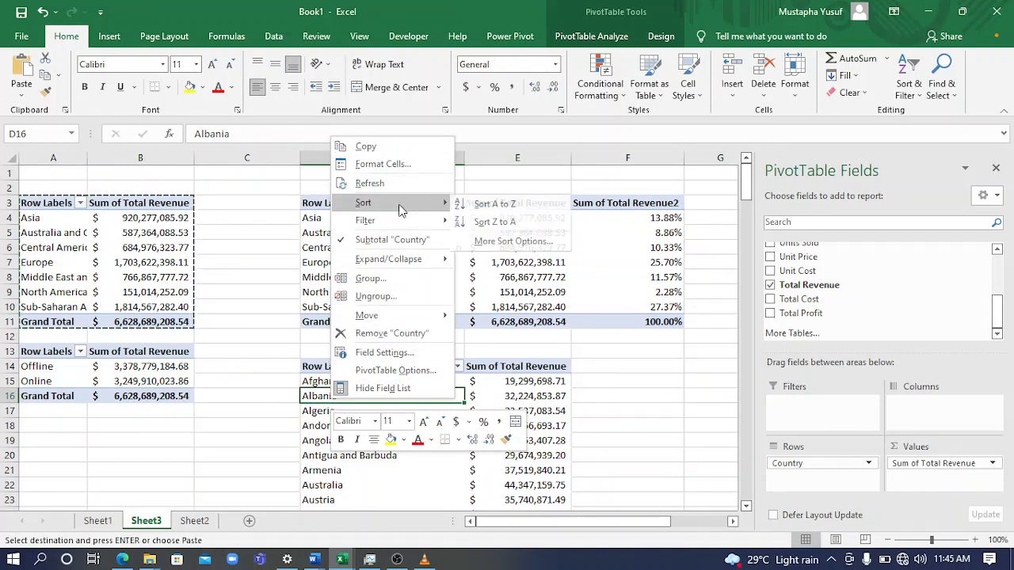
{"action": "mouse_move", "coordinate": [403, 226]}
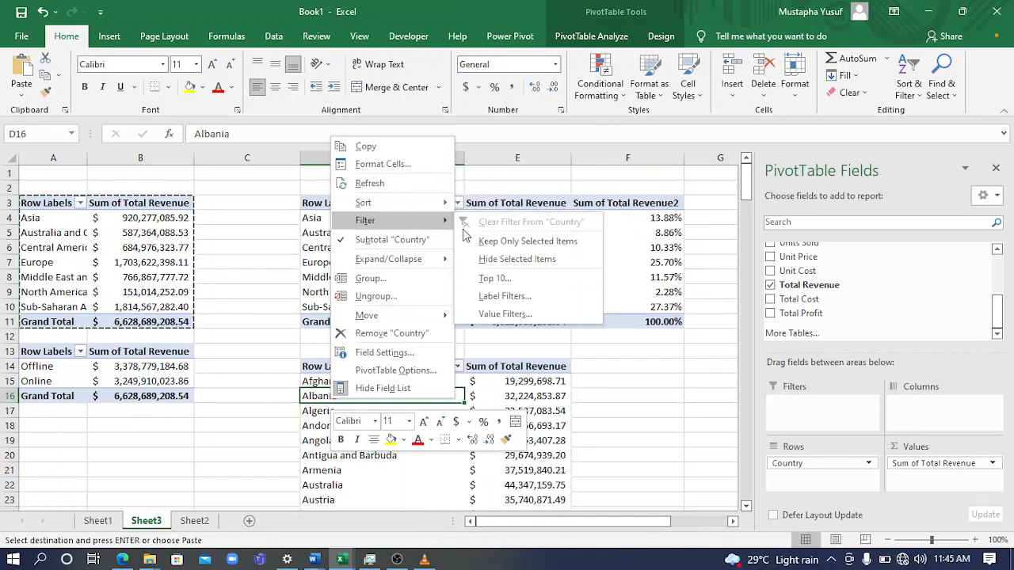
{"action": "left_click", "coordinate": [521, 280]}
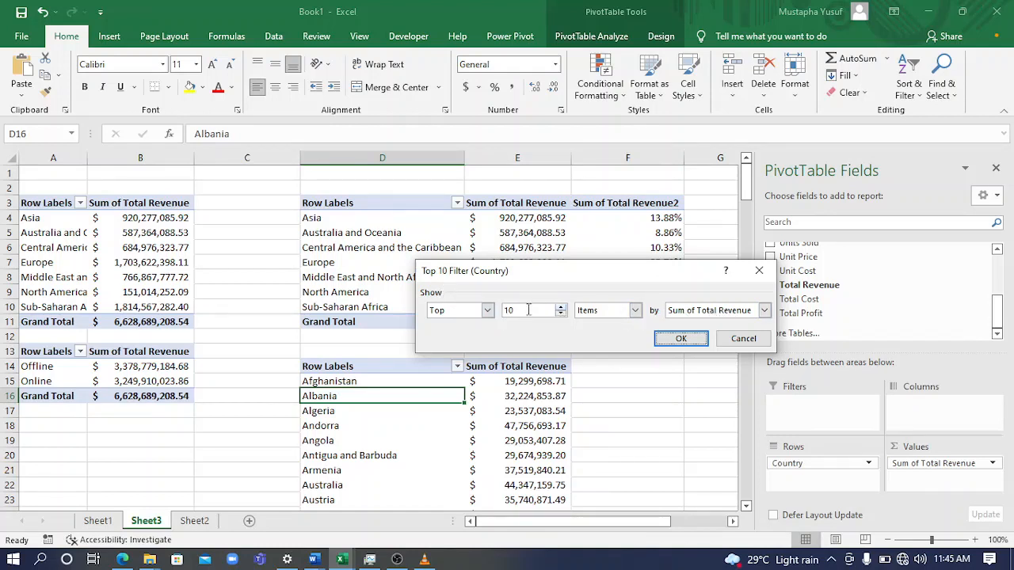
{"action": "left_click", "coordinate": [560, 314]}
{"action": "left_click", "coordinate": [560, 315]}
{"action": "left_click", "coordinate": [560, 315]}
{"action": "left_click", "coordinate": [560, 315]}
{"action": "left_click", "coordinate": [561, 314]}
{"action": "left_click", "coordinate": [534, 312]}
{"action": "left_click", "coordinate": [680, 339]}
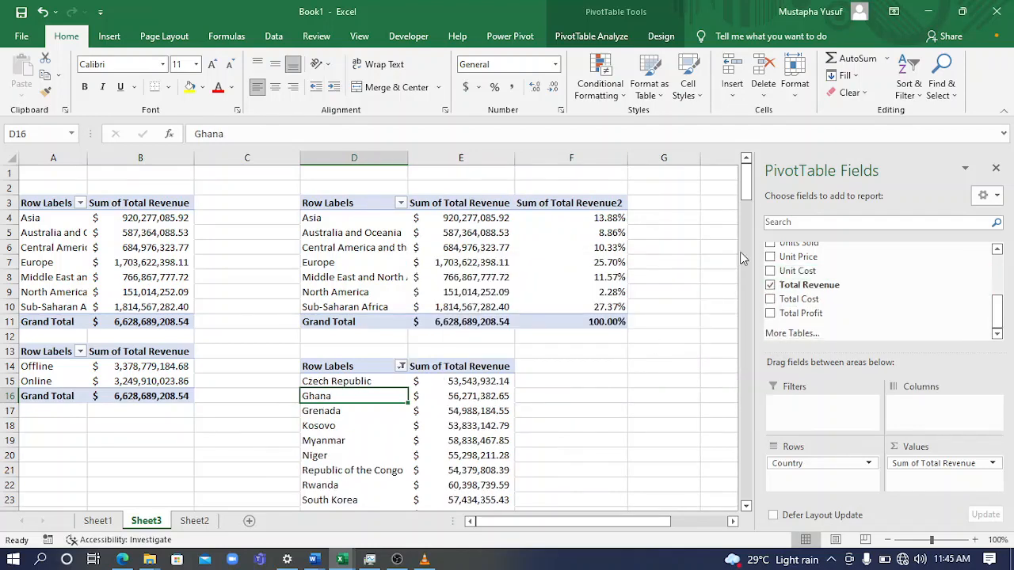
{"action": "left_click_drag", "start_coordinate": [745, 199], "coordinate": [745, 212]}
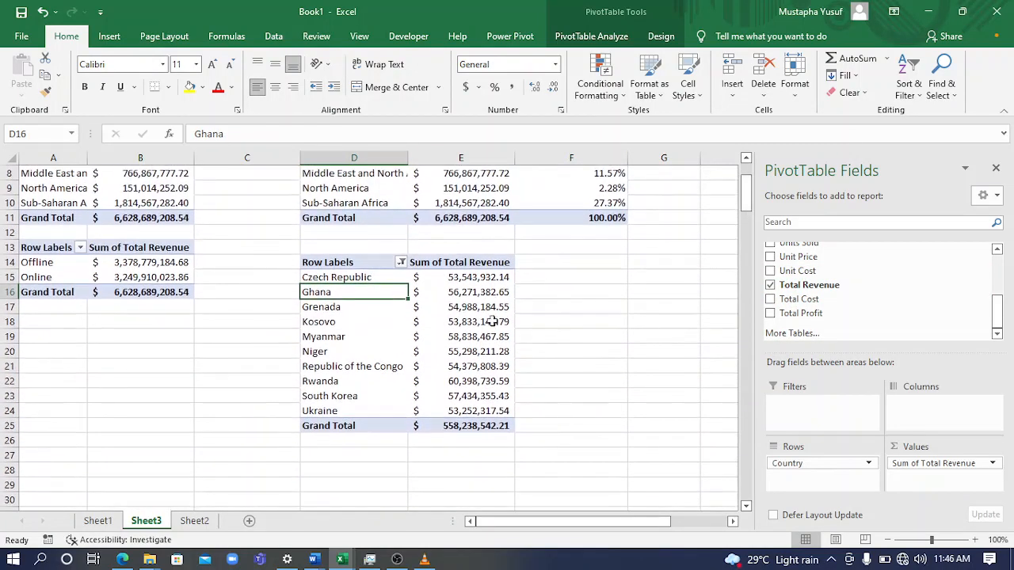
{"action": "left_click", "coordinate": [423, 325]}
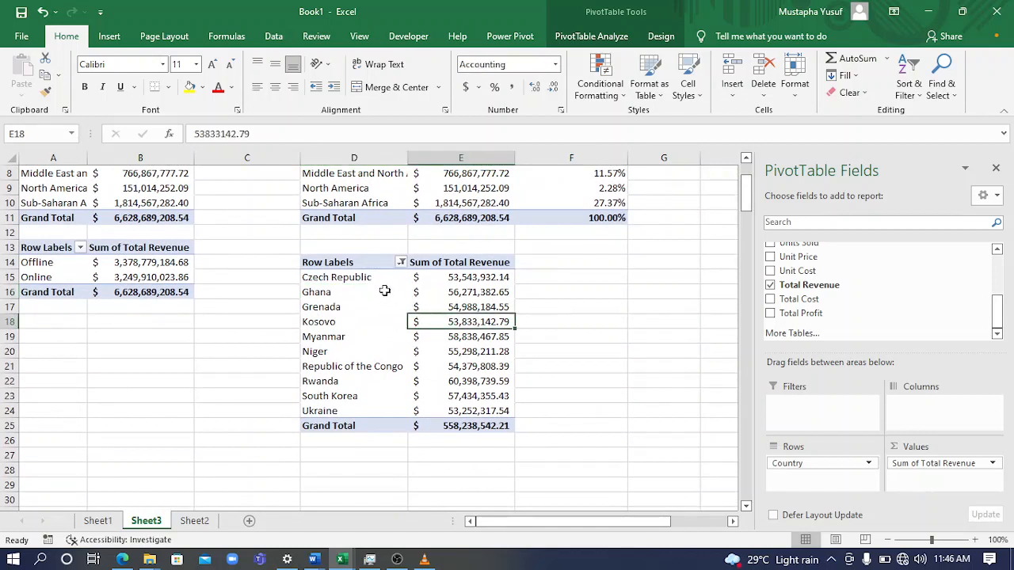
{"action": "left_click", "coordinate": [473, 369]}
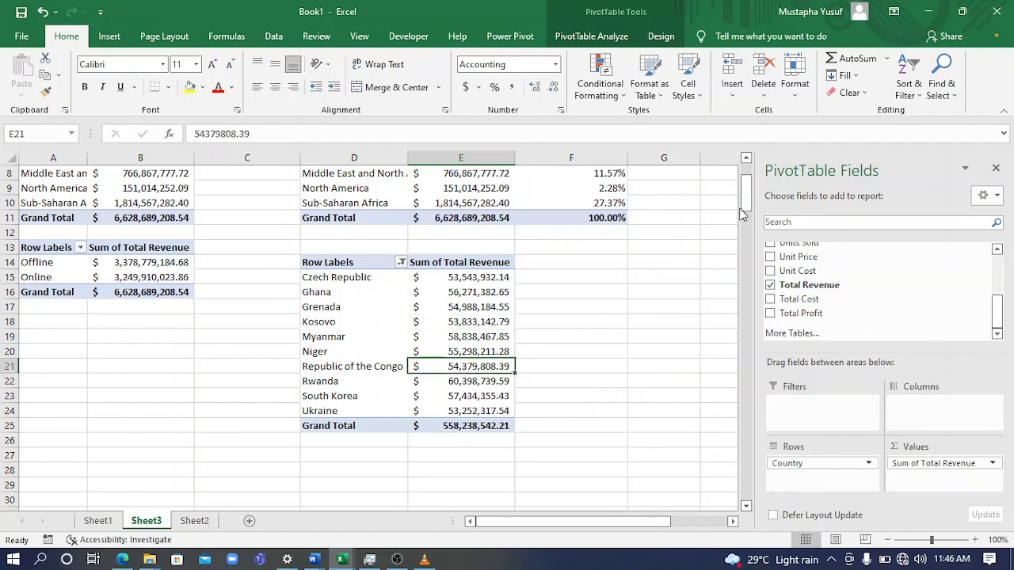
{"action": "left_click_drag", "start_coordinate": [745, 211], "coordinate": [744, 199]}
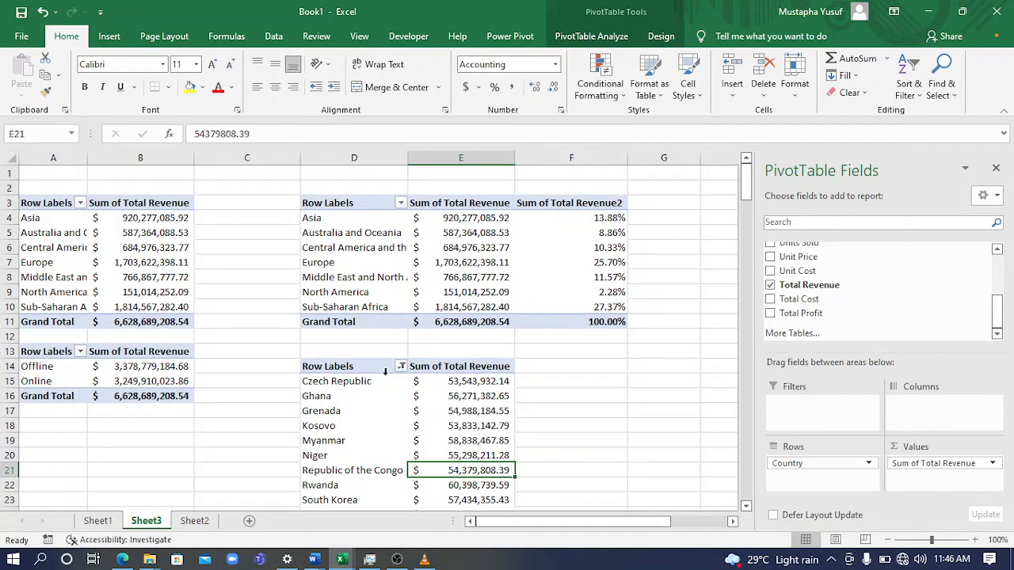
{"action": "left_click", "coordinate": [378, 389]}
{"action": "right_click", "coordinate": [380, 394]}
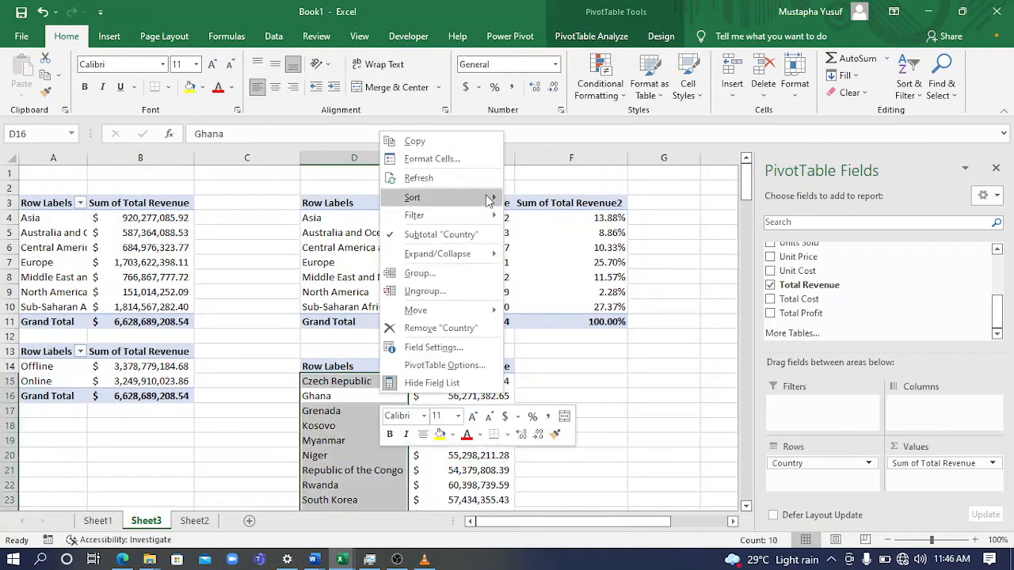
{"action": "mouse_move", "coordinate": [486, 202]}
{"action": "left_click", "coordinate": [393, 461]}
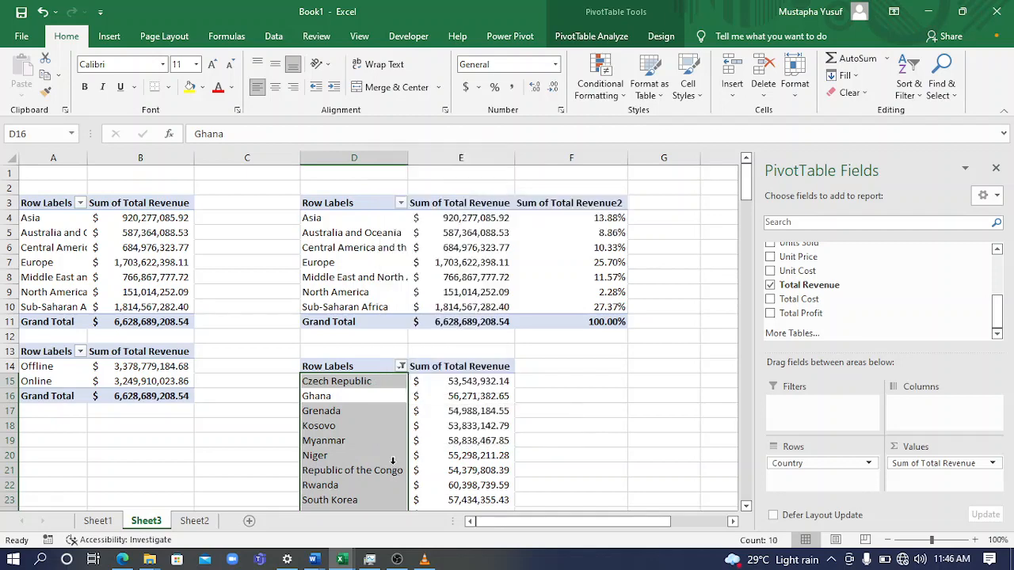
{"action": "left_click", "coordinate": [435, 424]}
Sort the country row labels of the PivotTable at D14 from A to Z
{"action": "left_click", "coordinate": [352, 398]}
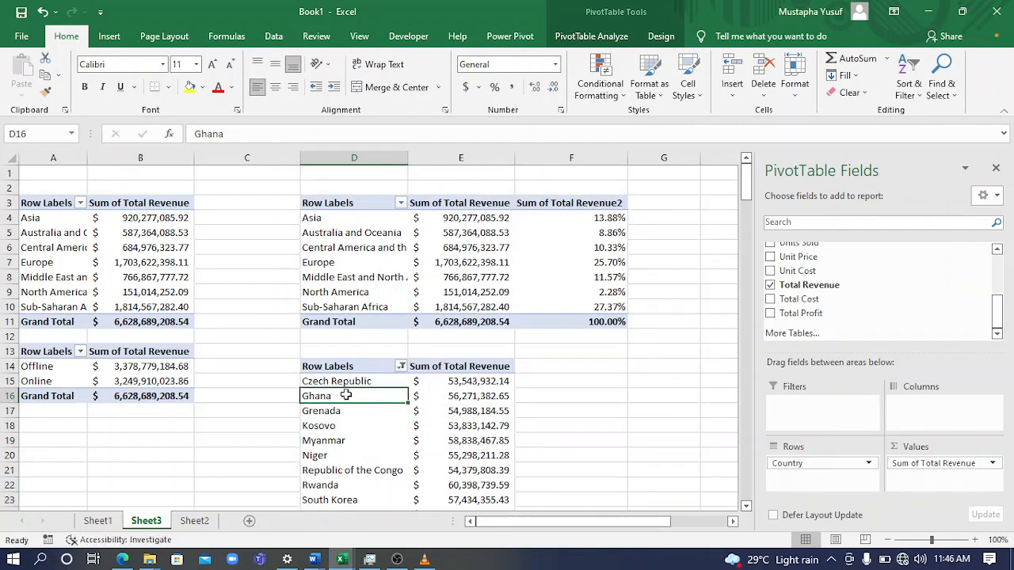
{"action": "right_click", "coordinate": [346, 395]}
{"action": "mouse_move", "coordinate": [425, 214]}
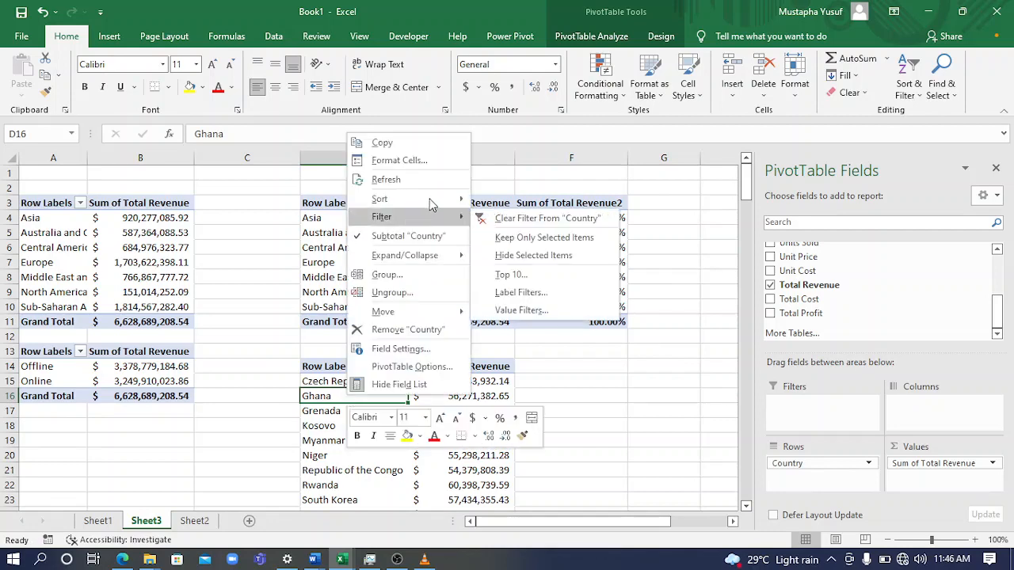
{"action": "mouse_move", "coordinate": [443, 199]}
{"action": "left_click", "coordinate": [503, 198]}
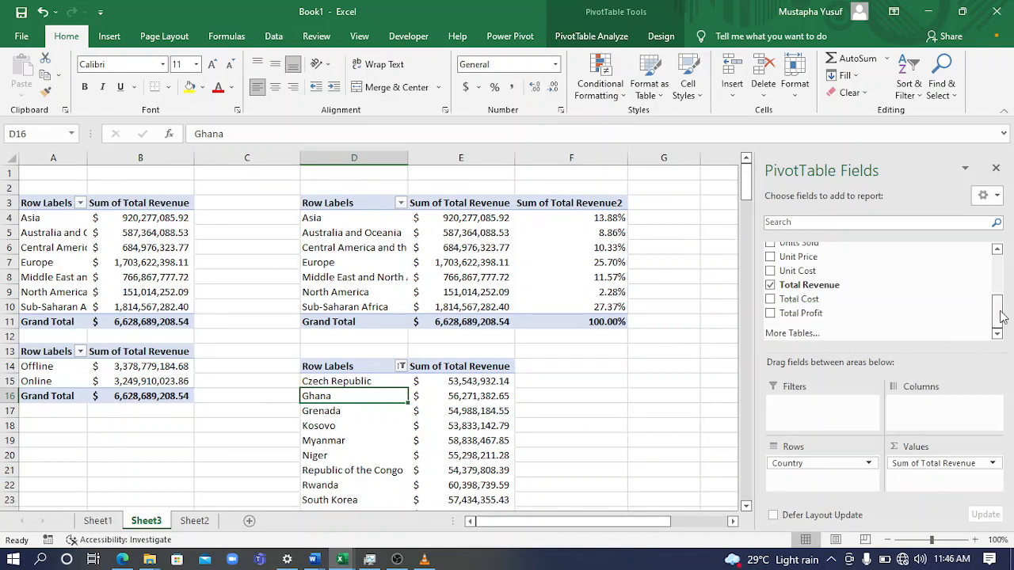
Copy the region revenue PivotTable at A3 and paste it at A18
{"action": "left_click_drag", "start_coordinate": [997, 310], "coordinate": [1004, 275]}
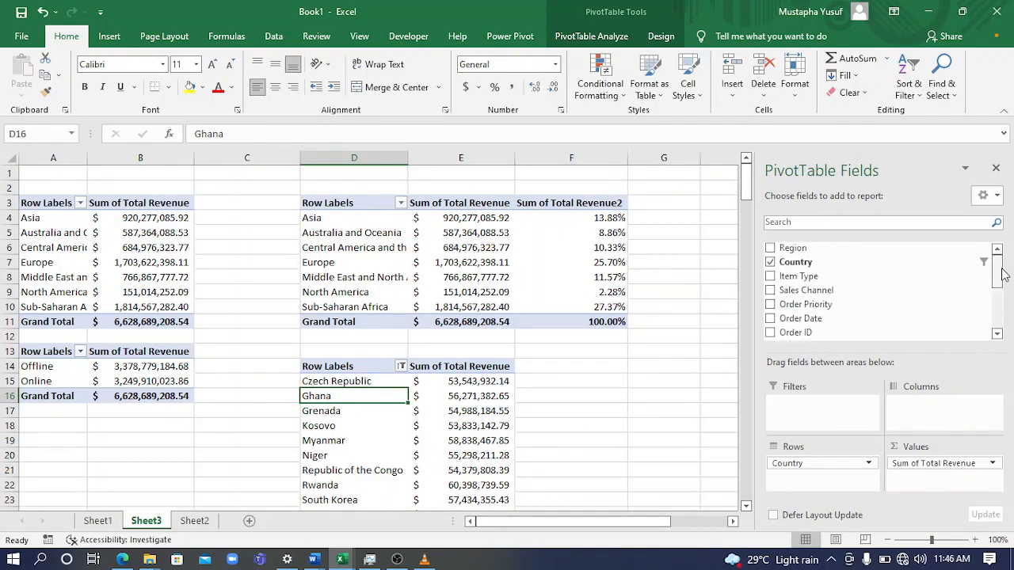
{"action": "mouse_move", "coordinate": [1002, 271]}
{"action": "left_mouse_down"}
{"action": "mouse_move", "coordinate": [1000, 333]}
{"action": "mouse_move", "coordinate": [1002, 261]}
{"action": "left_mouse_up"}
{"action": "left_click_drag", "start_coordinate": [39, 204], "coordinate": [139, 316]}
{"action": "key", "text": "ctrl+c"}
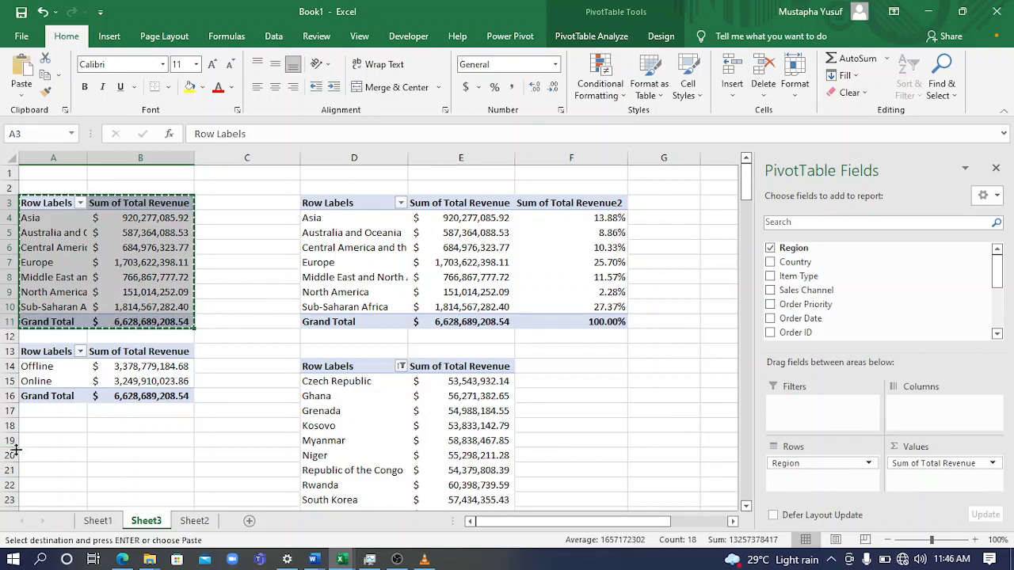
{"action": "left_click", "coordinate": [47, 428]}
{"action": "key", "text": "ctrl+v"}
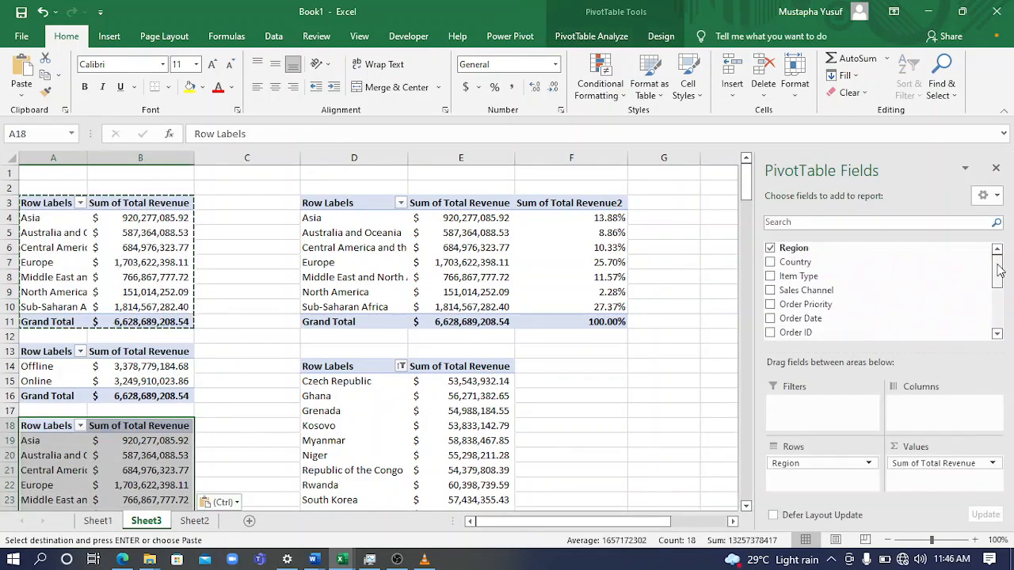
Replace the Region field with Order Date in the rows of the PivotTable at A18
{"action": "left_click_drag", "start_coordinate": [998, 271], "coordinate": [1000, 314]}
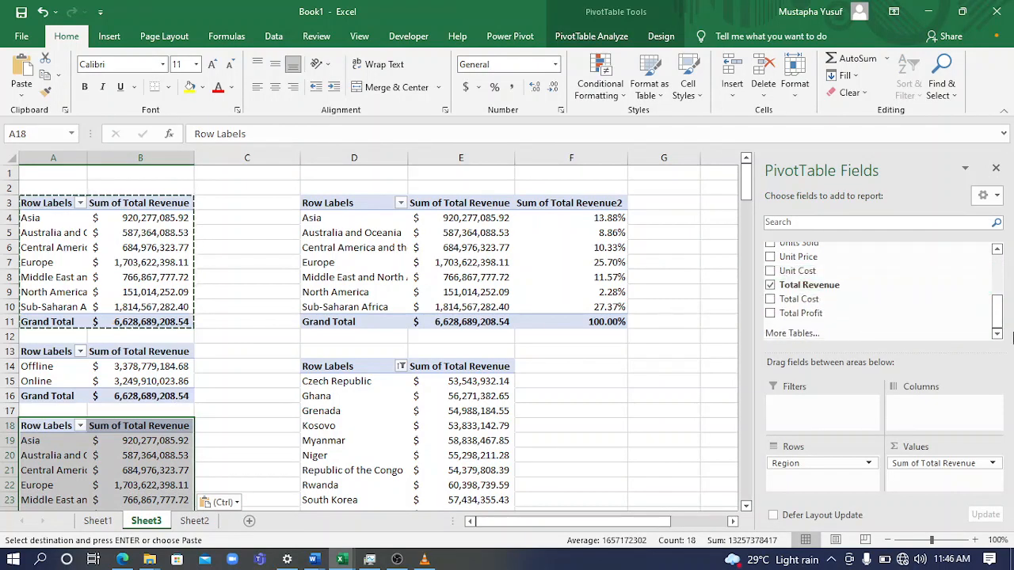
{"action": "left_click_drag", "start_coordinate": [1000, 317], "coordinate": [1003, 265]}
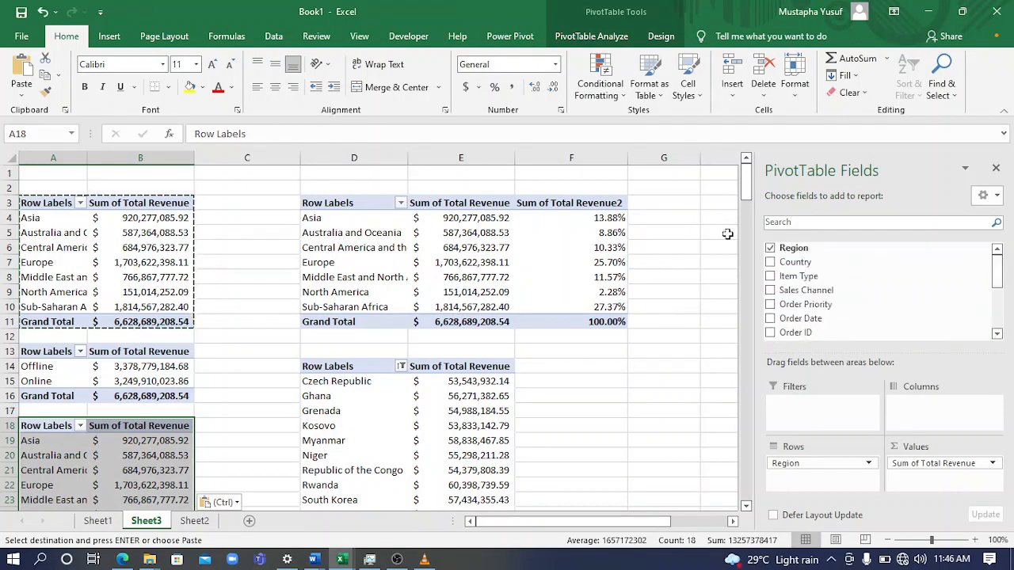
{"action": "left_click", "coordinate": [769, 249]}
{"action": "mouse_move", "coordinate": [1002, 277]}
{"action": "left_mouse_down"}
{"action": "mouse_move", "coordinate": [998, 324]}
{"action": "mouse_move", "coordinate": [996, 260]}
{"action": "left_mouse_up"}
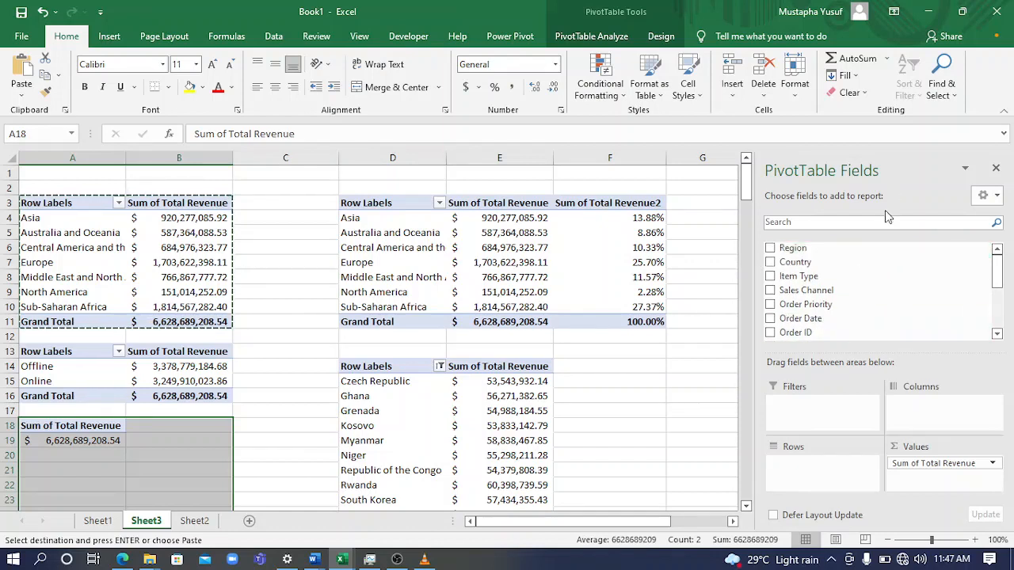
{"action": "mouse_move", "coordinate": [1002, 268]}
{"action": "left_mouse_down"}
{"action": "mouse_move", "coordinate": [999, 326]}
{"action": "mouse_move", "coordinate": [1001, 253]}
{"action": "mouse_move", "coordinate": [999, 321]}
{"action": "mouse_move", "coordinate": [1003, 269]}
{"action": "left_mouse_up"}
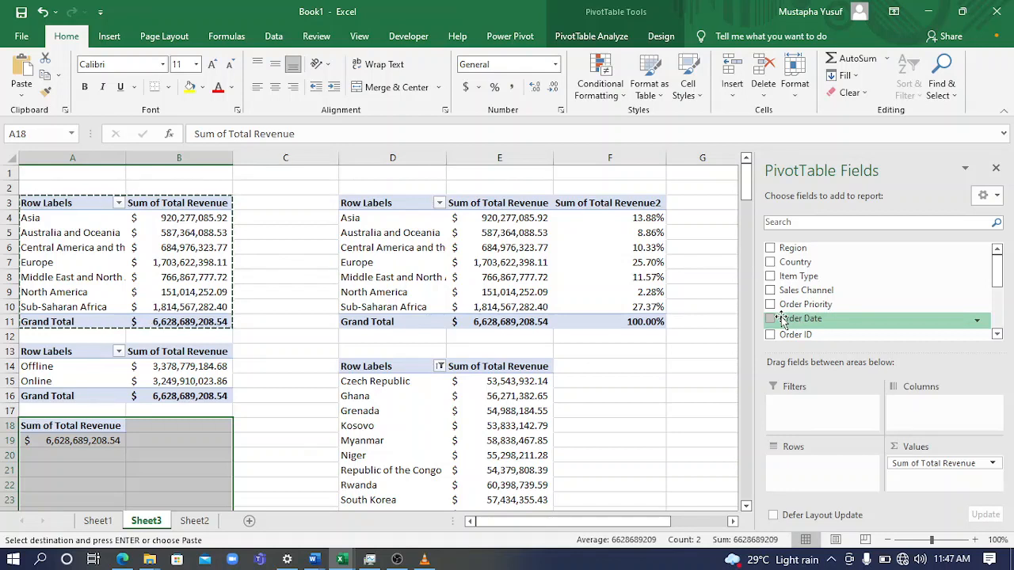
{"action": "left_click_drag", "start_coordinate": [781, 319], "coordinate": [802, 472]}
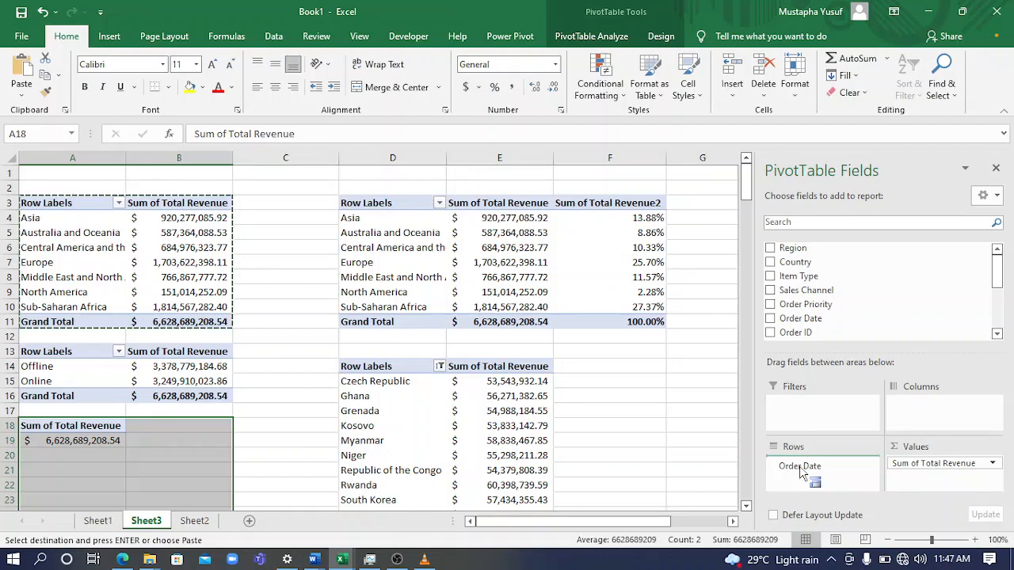
{"action": "left_click_drag", "start_coordinate": [801, 473], "coordinate": [801, 472]}
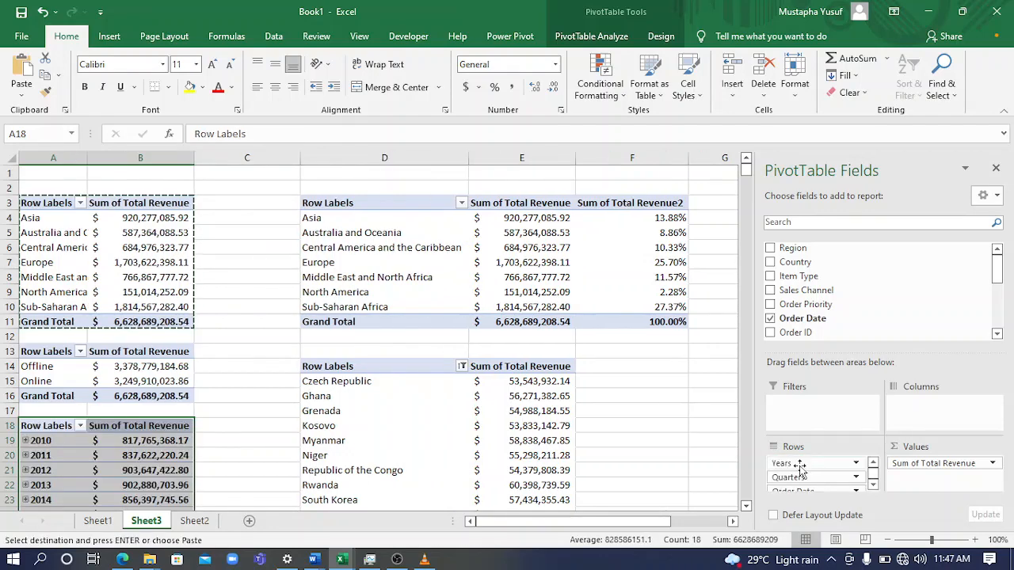
Remove the Order Date field from the rows of the PivotTable at A18, keeping Years and Quarters
{"action": "left_click", "coordinate": [872, 486]}
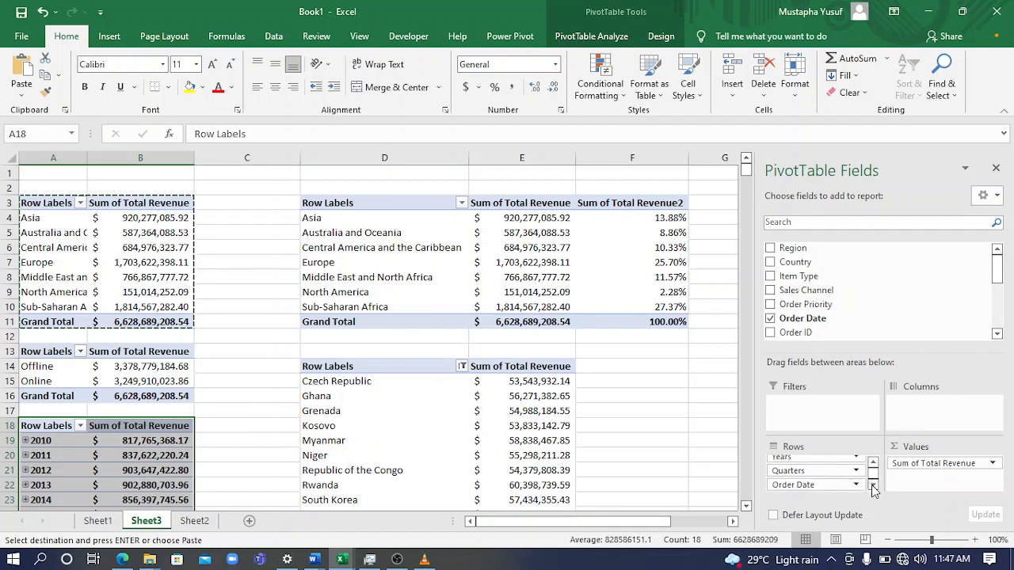
{"action": "left_click", "coordinate": [873, 463]}
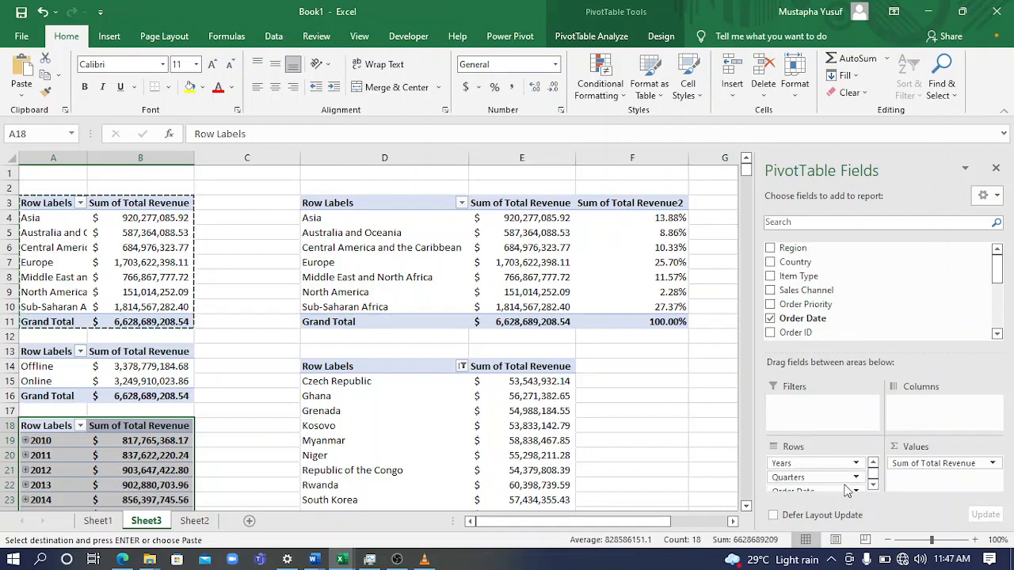
{"action": "left_click", "coordinate": [872, 489]}
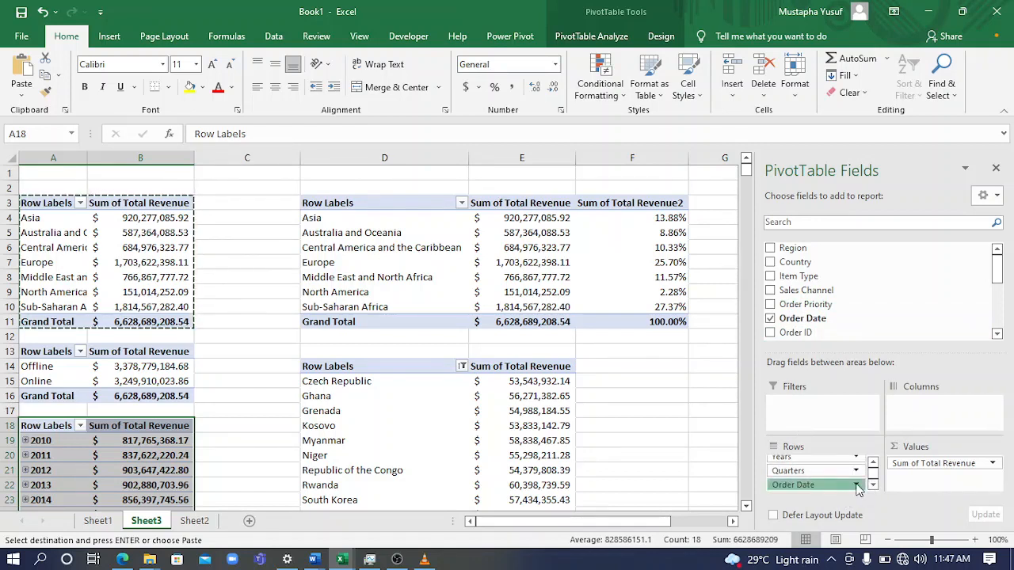
{"action": "left_click", "coordinate": [856, 485]}
{"action": "left_click", "coordinate": [849, 461]}
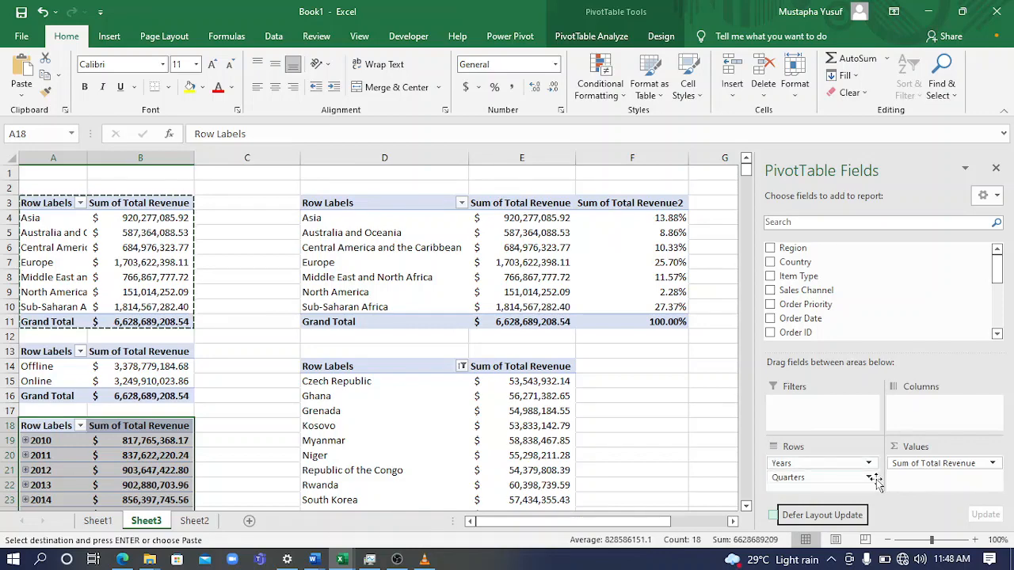
Remove the Quarters field from the rows of the PivotTable at A18, leaving only Years
{"action": "left_click", "coordinate": [870, 479]}
{"action": "left_click", "coordinate": [870, 480]}
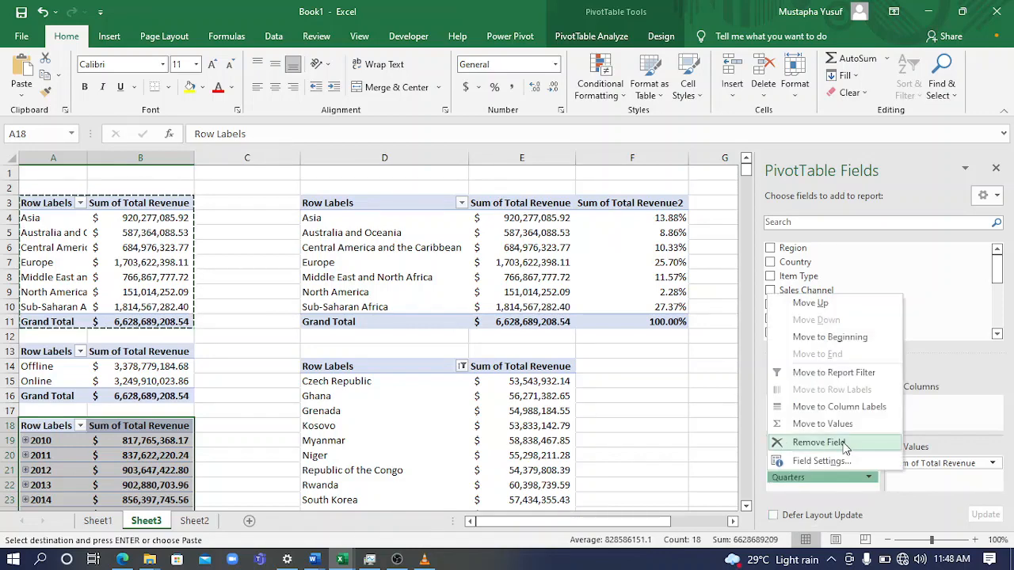
{"action": "left_click", "coordinate": [846, 448]}
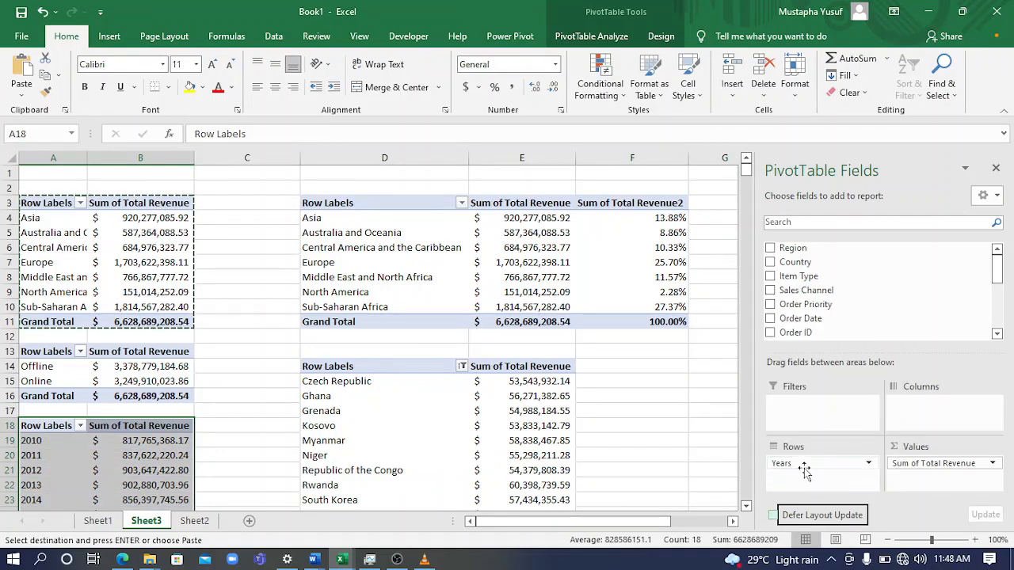
Examine the yearly revenue rows from 2010 to 2017 and the grand total in the PivotTable at A18
{"action": "left_click_drag", "start_coordinate": [746, 171], "coordinate": [748, 186]}
{"action": "left_click_drag", "start_coordinate": [526, 268], "coordinate": [526, 291]}
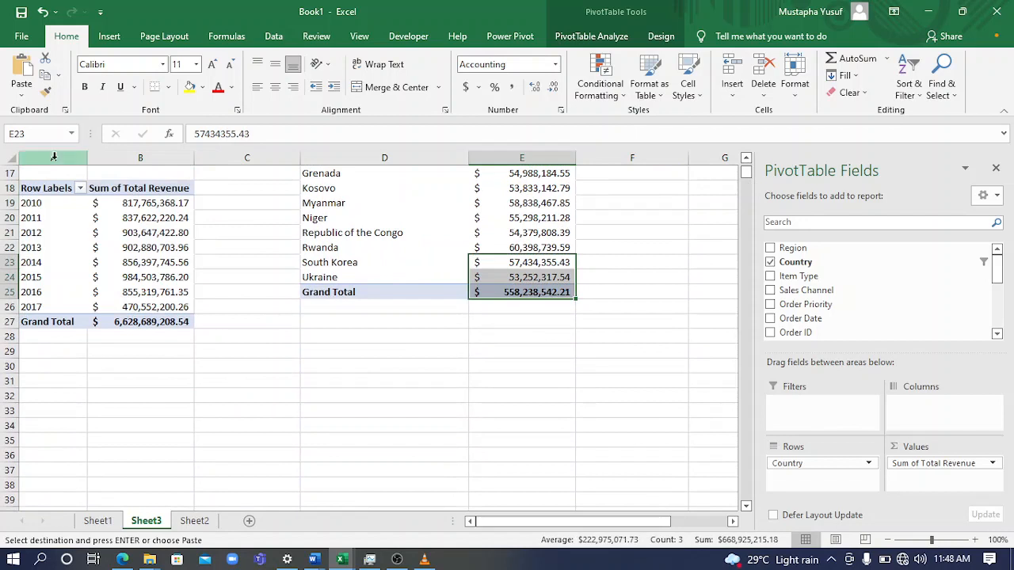
{"action": "left_click", "coordinate": [169, 204]}
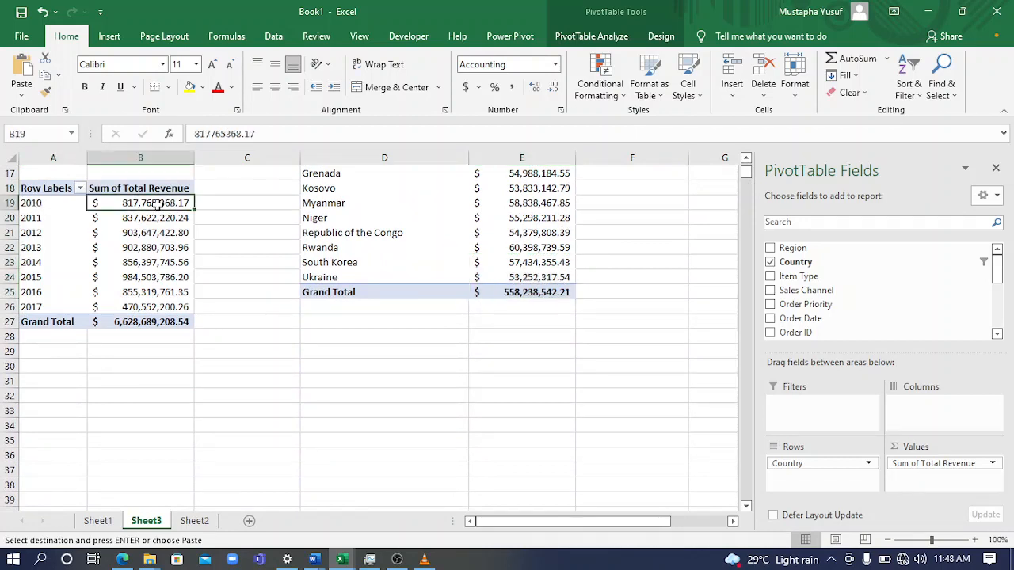
{"action": "left_click", "coordinate": [35, 217]}
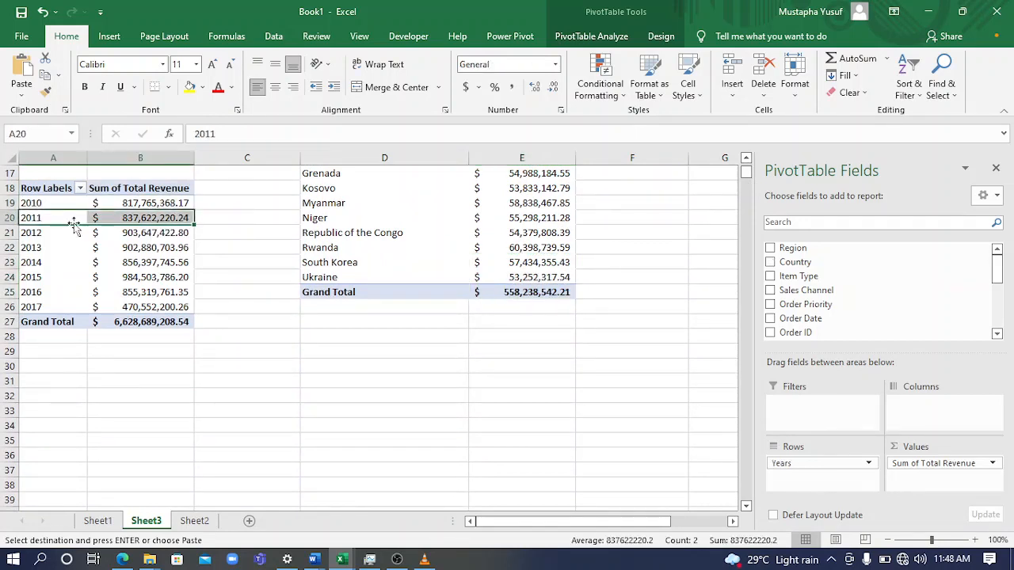
{"action": "left_click", "coordinate": [27, 232]}
{"action": "left_click", "coordinate": [32, 248]}
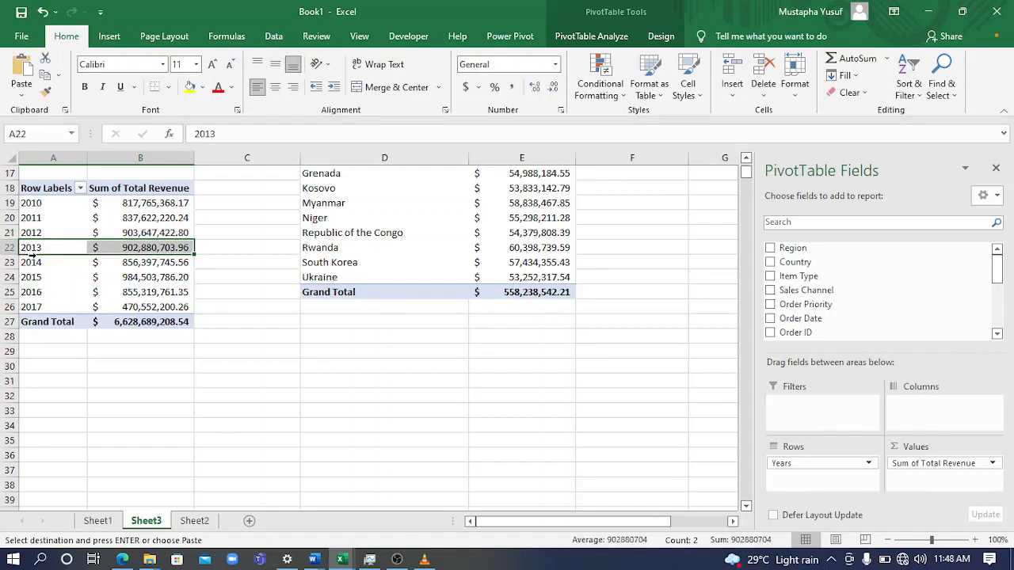
{"action": "left_click", "coordinate": [31, 262]}
{"action": "left_click", "coordinate": [30, 275]}
{"action": "left_click", "coordinate": [34, 306]}
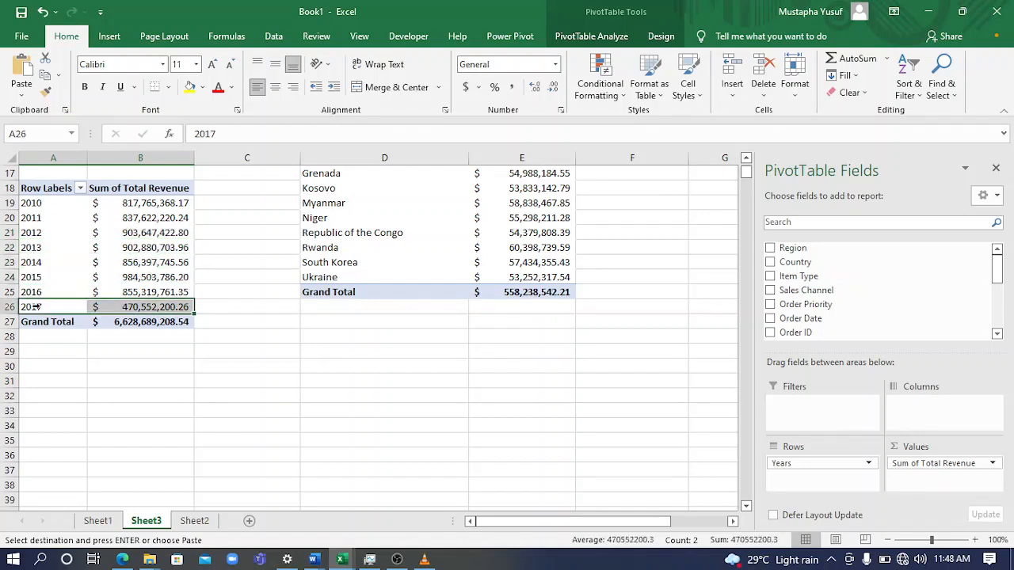
{"action": "left_click", "coordinate": [132, 324]}
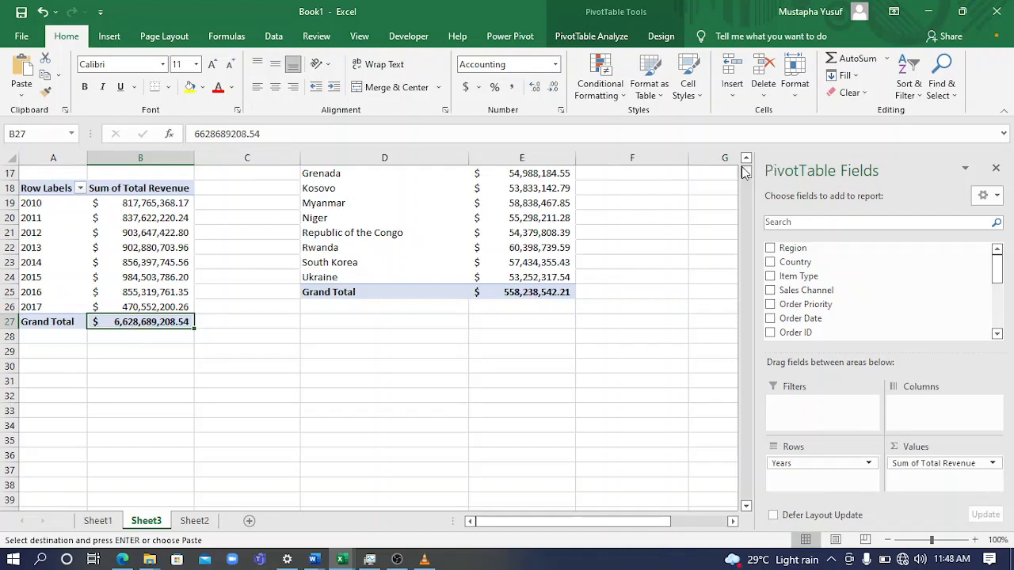
{"action": "scroll", "coordinate": [745, 172], "scroll_direction": "up", "scroll_amount": 5}
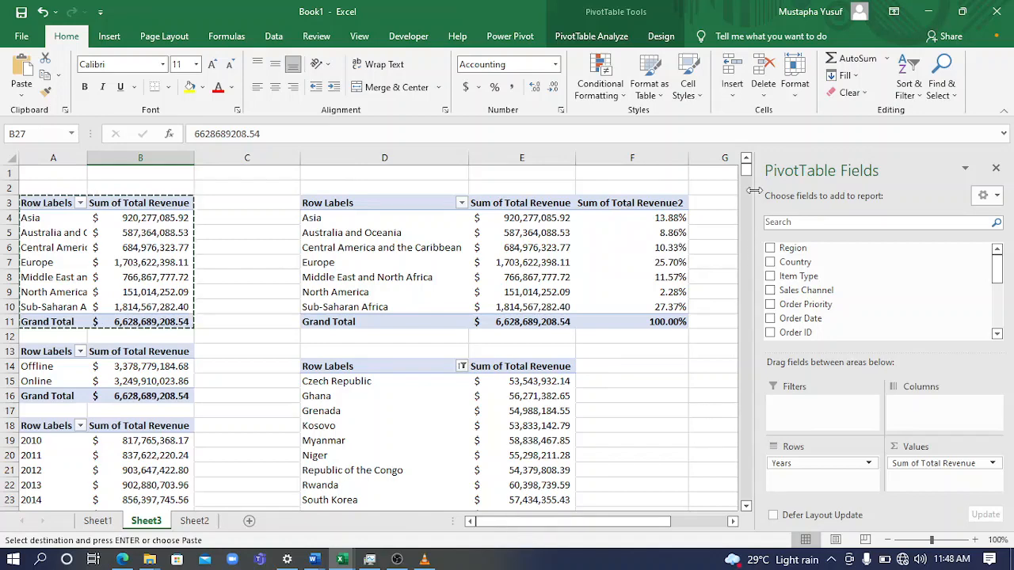
{"action": "left_click_drag", "start_coordinate": [754, 173], "coordinate": [753, 176]}
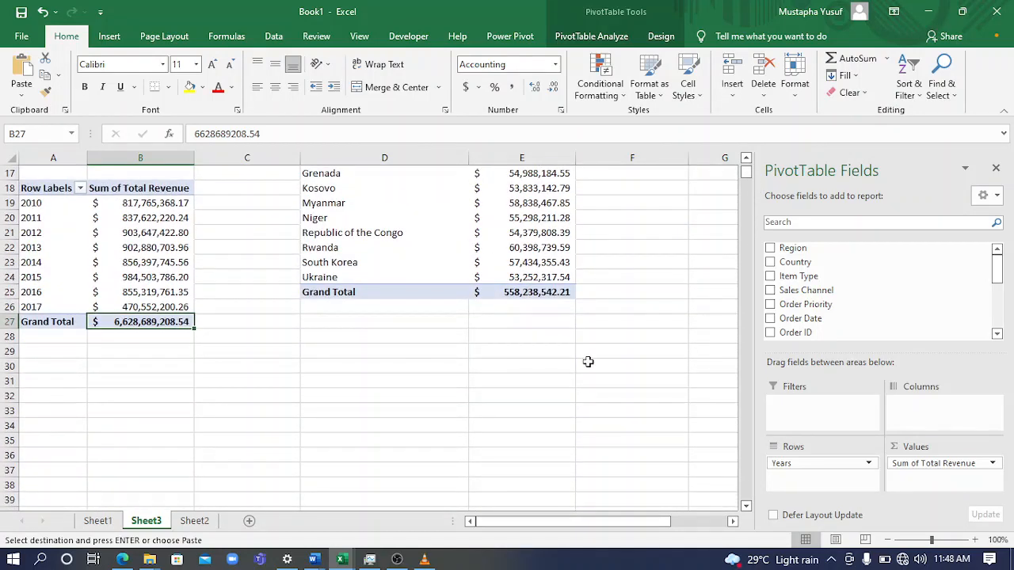
{"action": "left_click", "coordinate": [746, 158]}
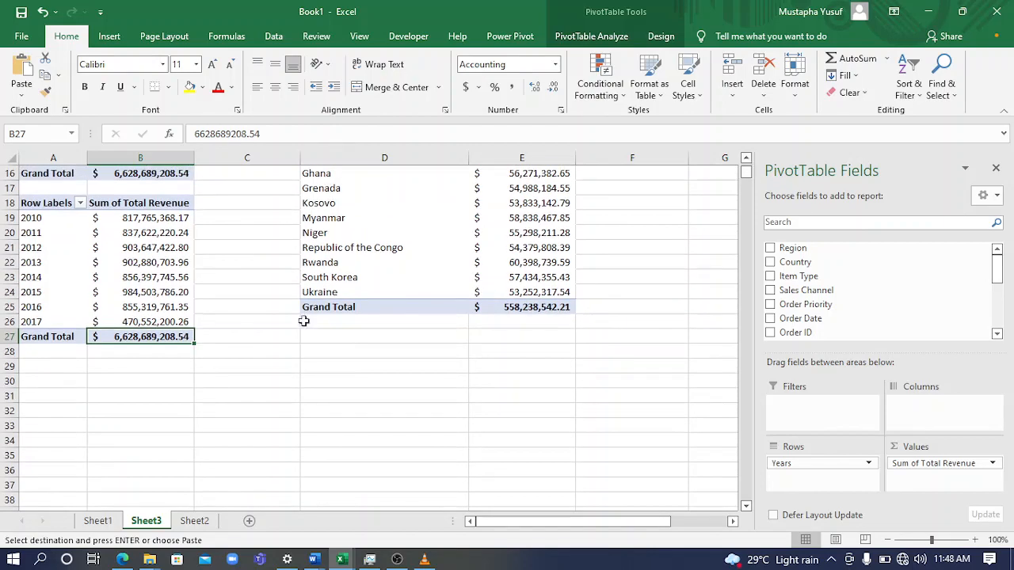
Insert a 2-D clustered column chart from the yearly revenue PivotTable and move it down to start at about row 24
{"action": "left_click", "coordinate": [63, 266]}
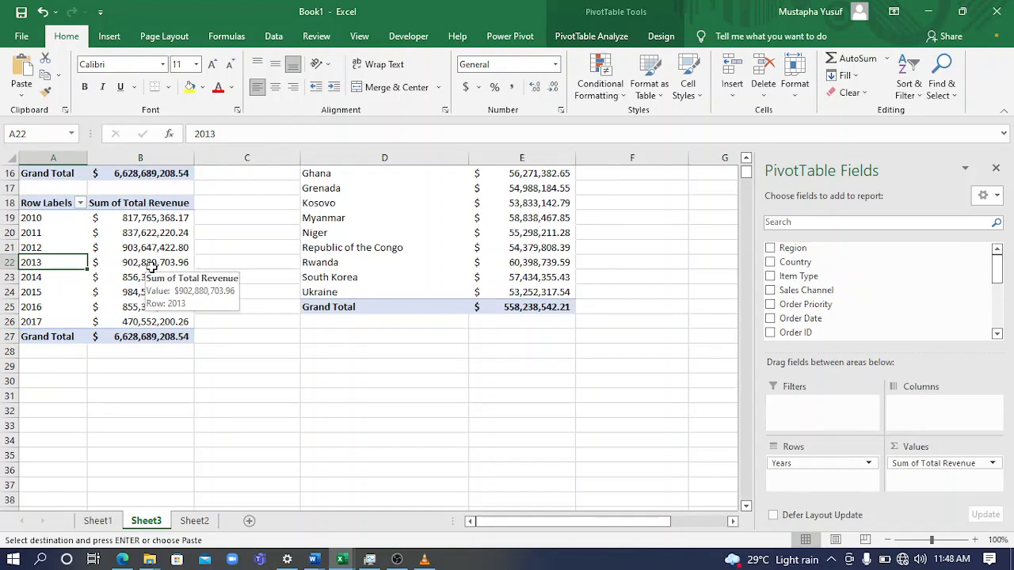
{"action": "left_click", "coordinate": [586, 36]}
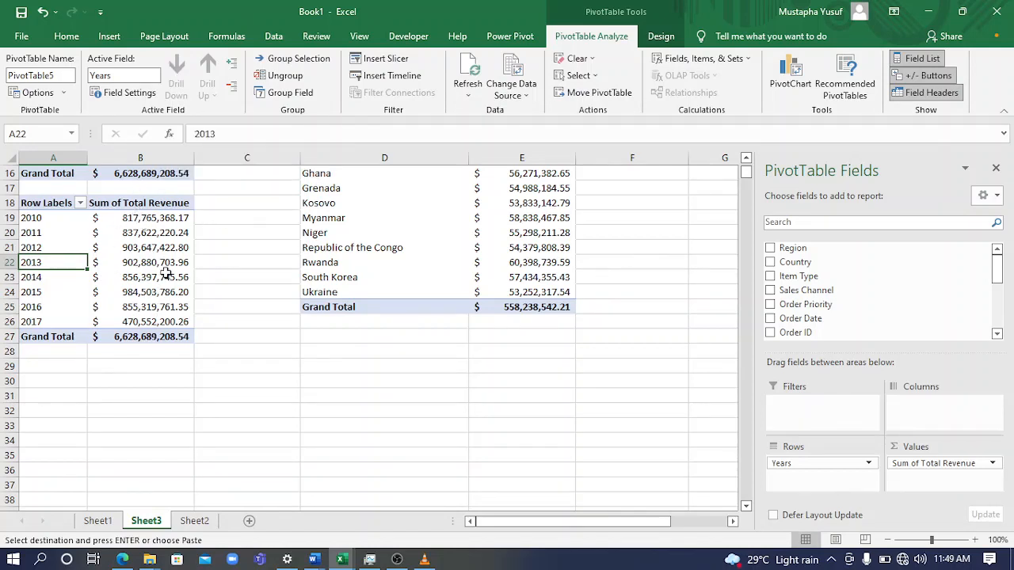
{"action": "left_click", "coordinate": [110, 37]}
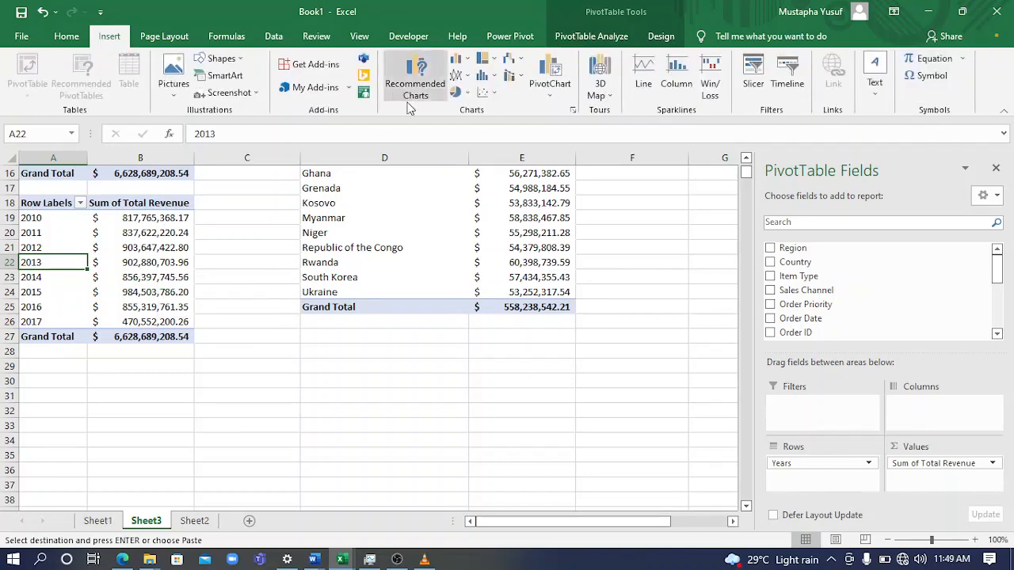
{"action": "left_click", "coordinate": [462, 60]}
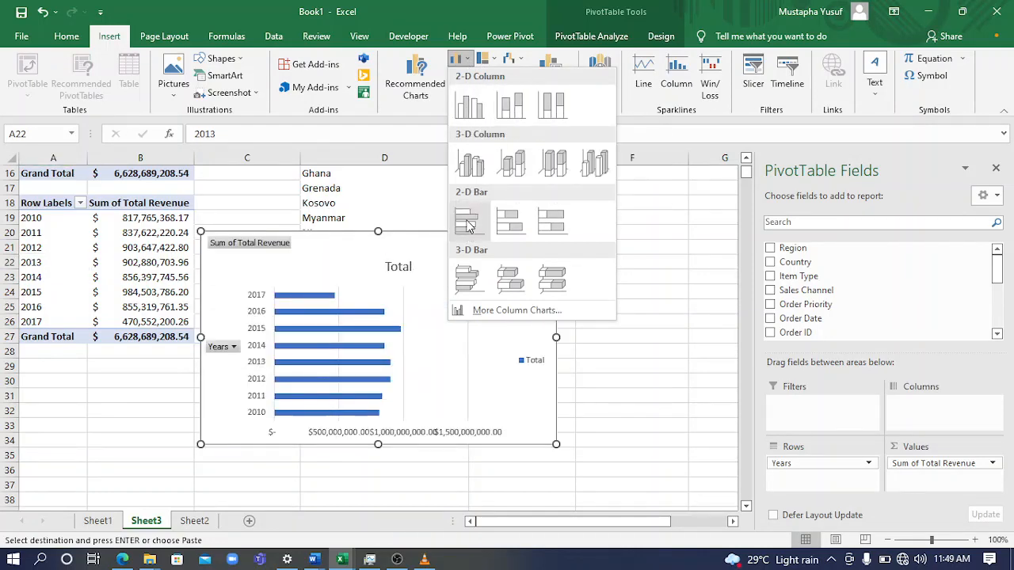
{"action": "left_click", "coordinate": [467, 109]}
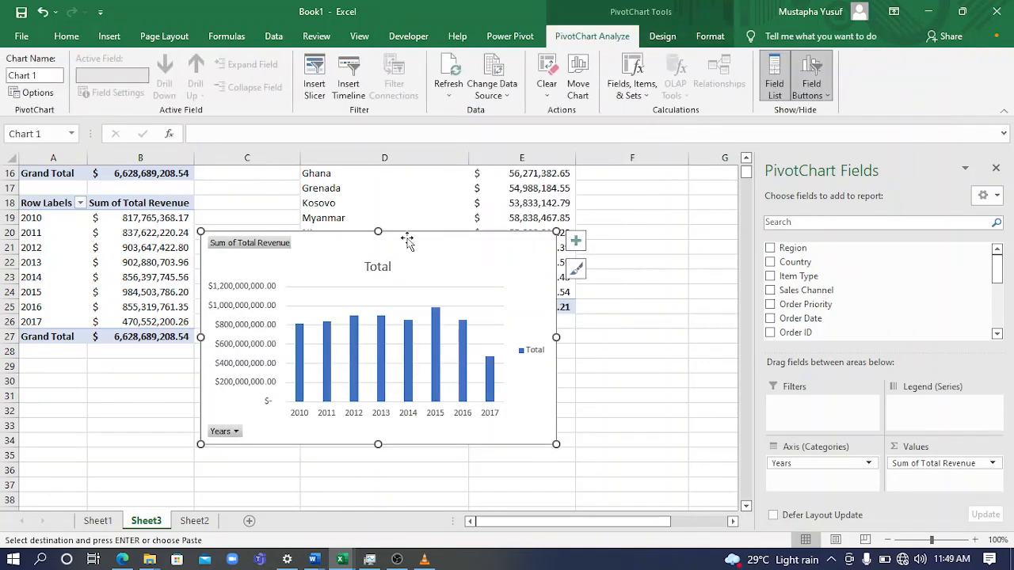
{"action": "left_click_drag", "start_coordinate": [406, 240], "coordinate": [436, 292]}
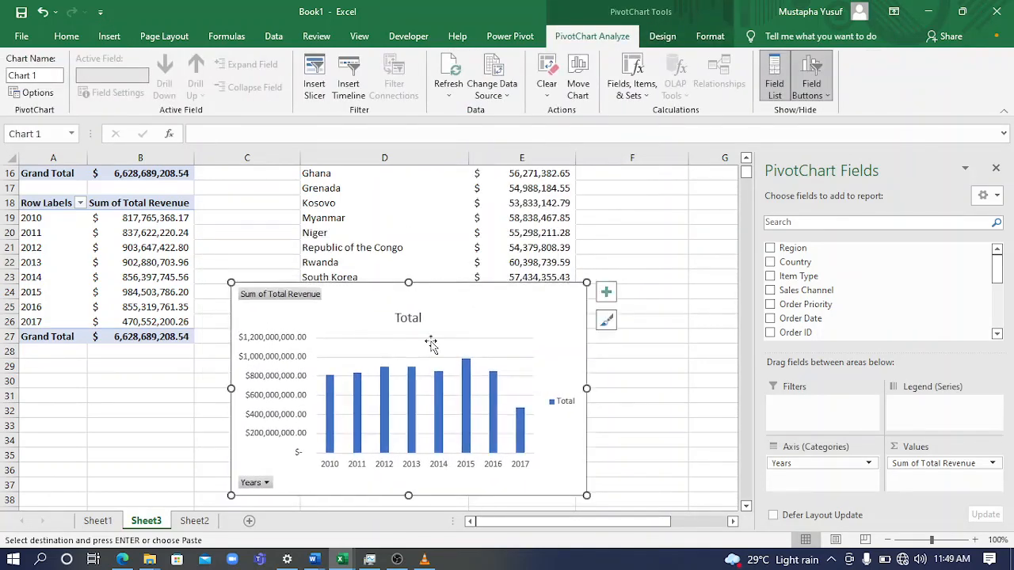
Strip the yearly revenue chart of all its field buttons, the legend and the vertical value axis
{"action": "right_click", "coordinate": [261, 487]}
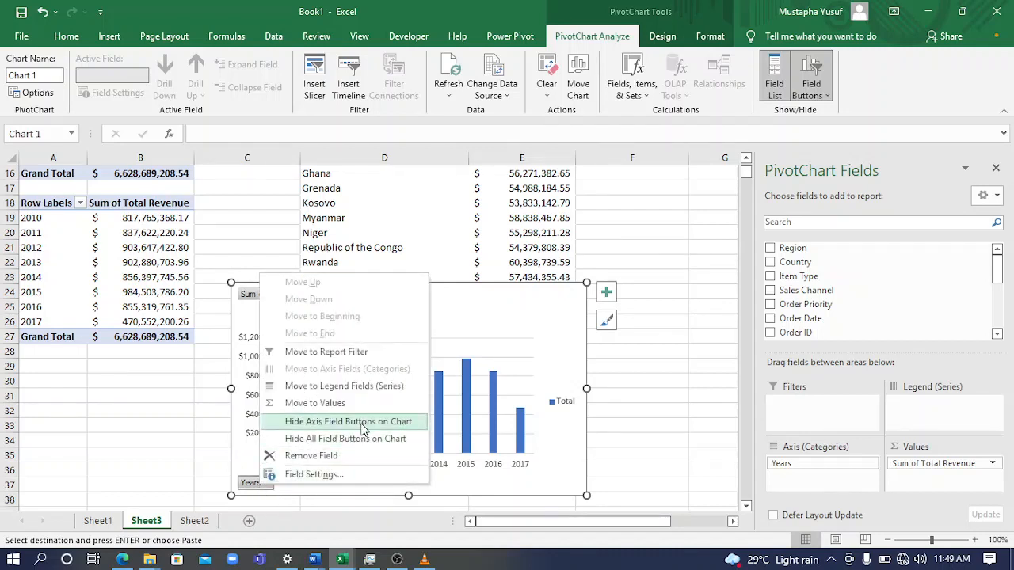
{"action": "left_click", "coordinate": [328, 442]}
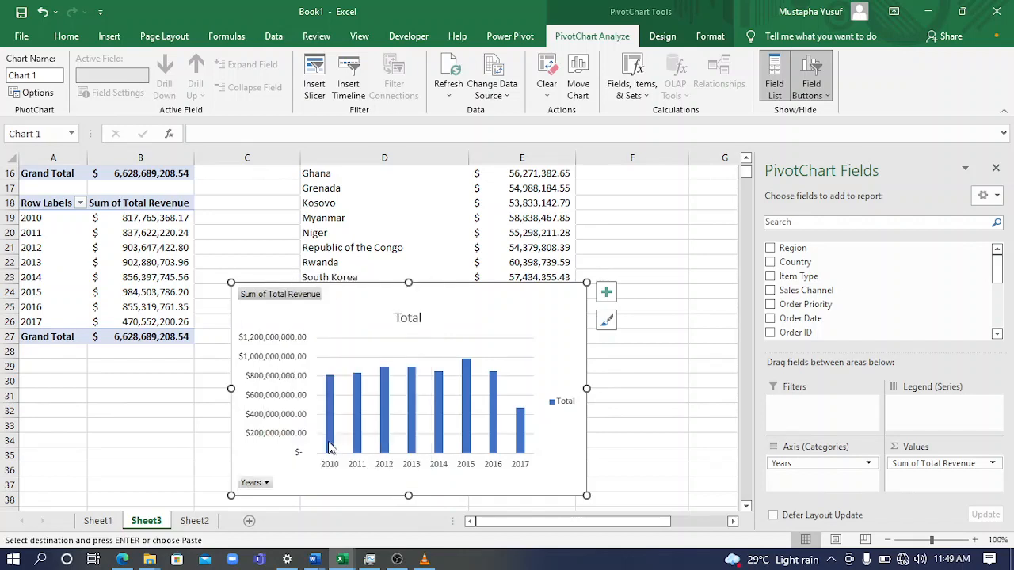
{"action": "left_click", "coordinate": [607, 295]}
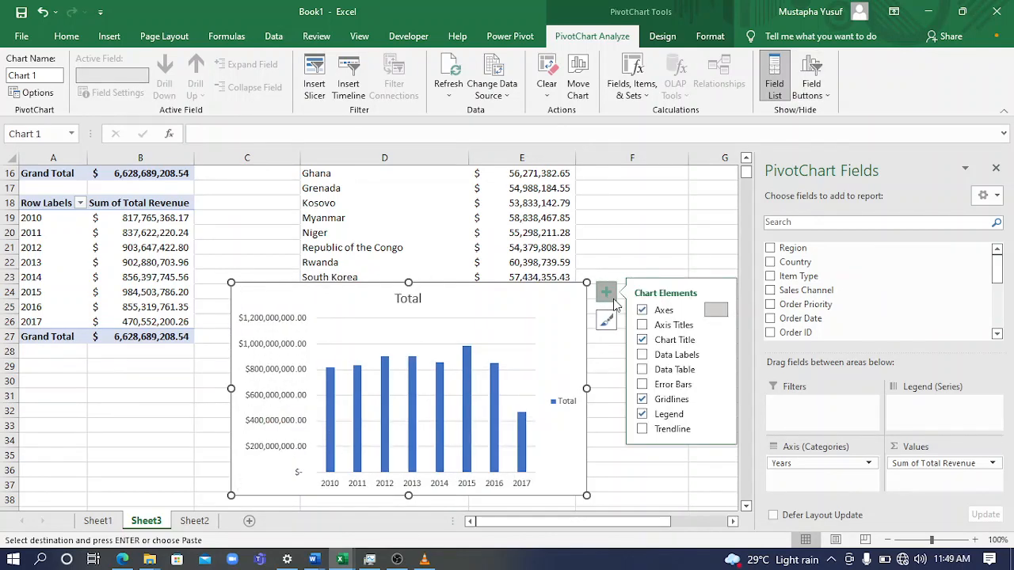
{"action": "left_click", "coordinate": [643, 415]}
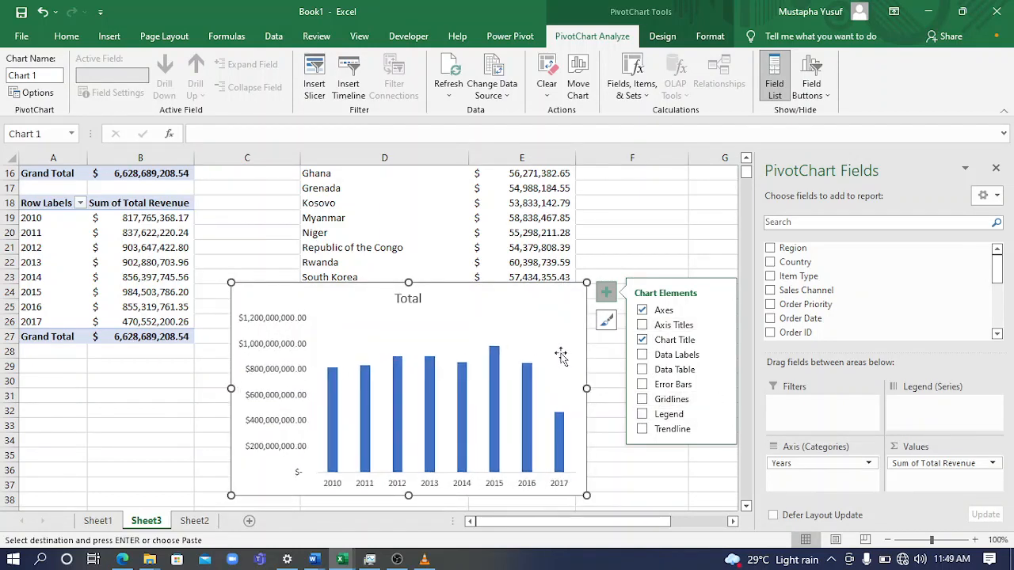
{"action": "left_click", "coordinate": [264, 371]}
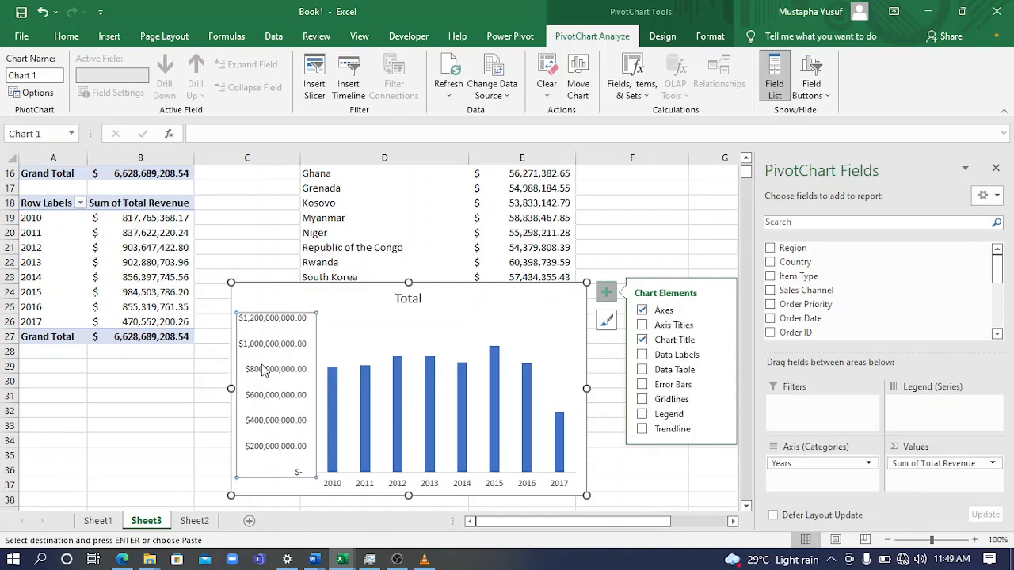
{"action": "key", "text": "Delete"}
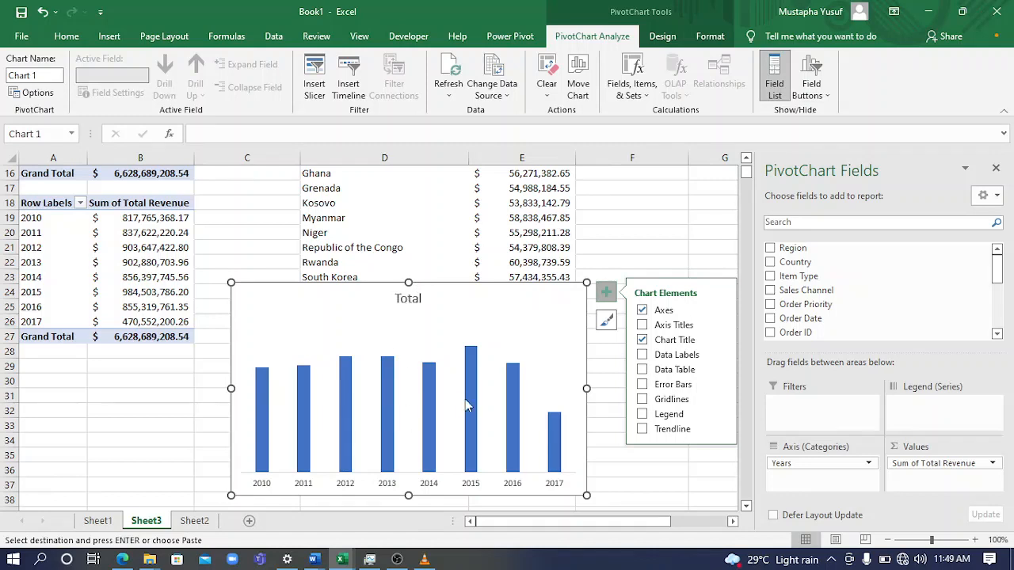
Add data labels to the yearly revenue columns and widen the chart on both sides to span about columns B to F
{"action": "left_click", "coordinate": [641, 355]}
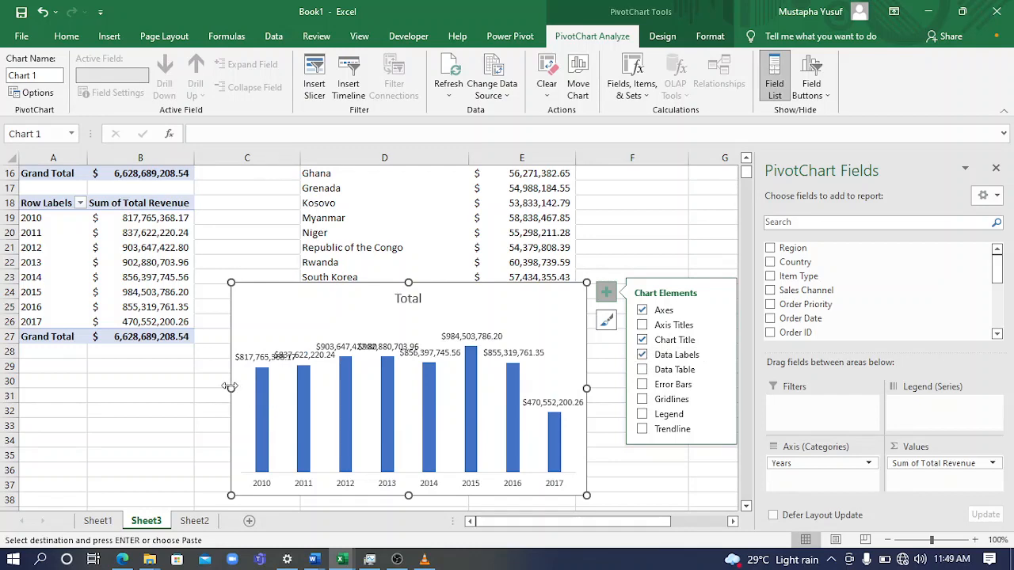
{"action": "left_click_drag", "start_coordinate": [229, 386], "coordinate": [76, 410]}
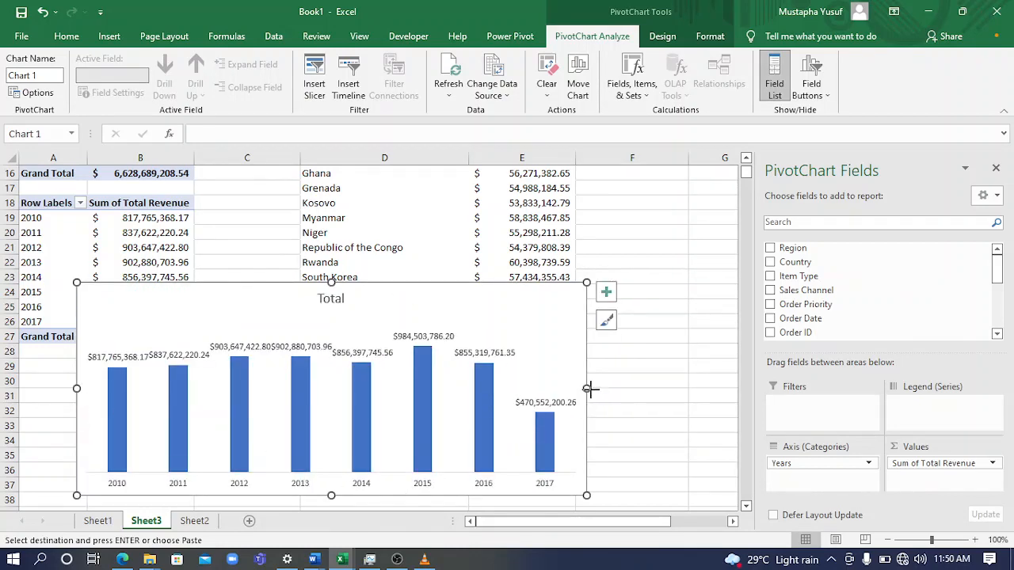
{"action": "left_click_drag", "start_coordinate": [586, 388], "coordinate": [674, 388]}
Format the chart's data labels with the Number category and 0 decimal places
{"action": "left_click", "coordinate": [560, 354]}
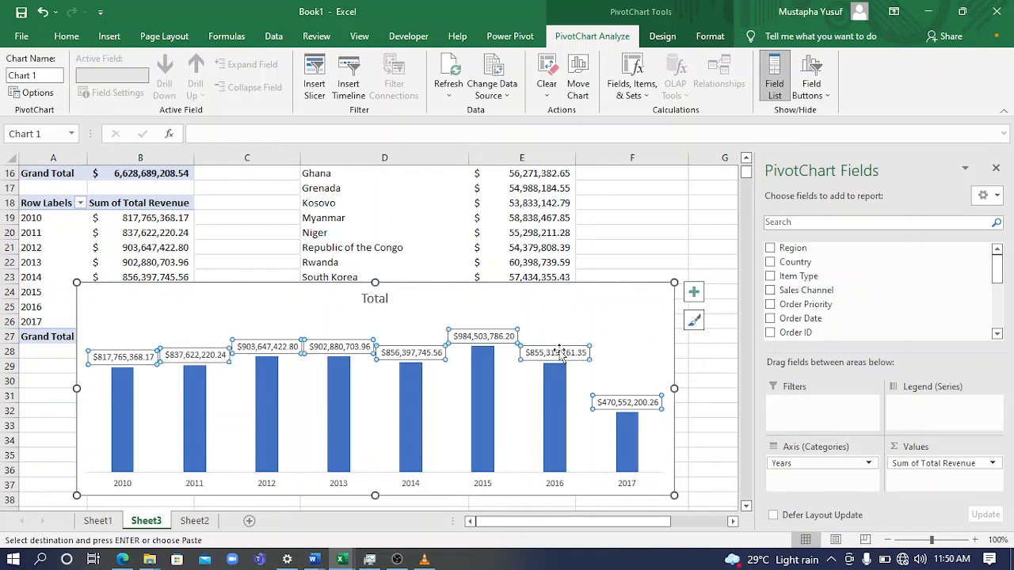
{"action": "left_click", "coordinate": [68, 38]}
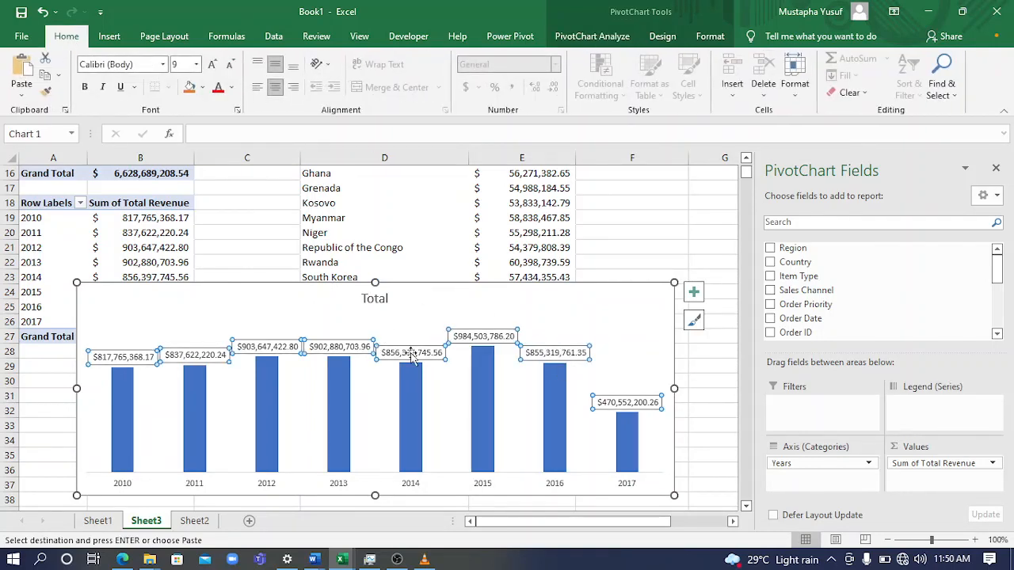
{"action": "right_click", "coordinate": [577, 358]}
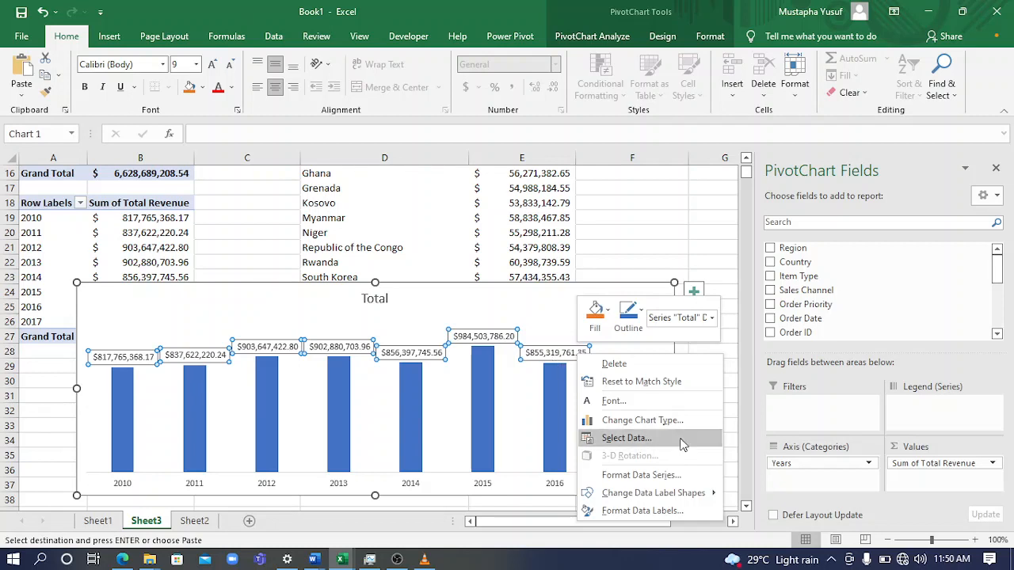
{"action": "left_click", "coordinate": [660, 512]}
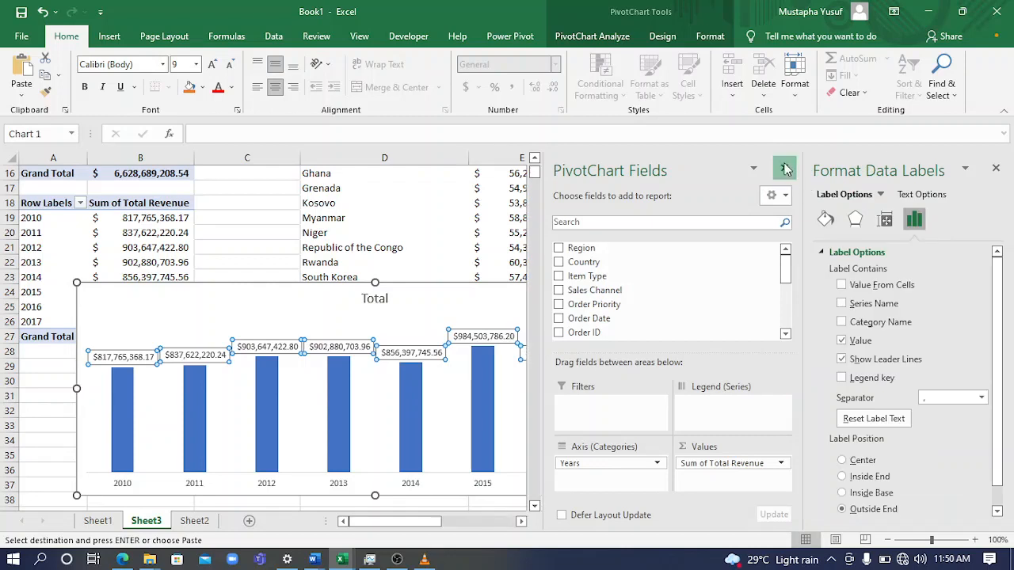
{"action": "left_click", "coordinate": [785, 168]}
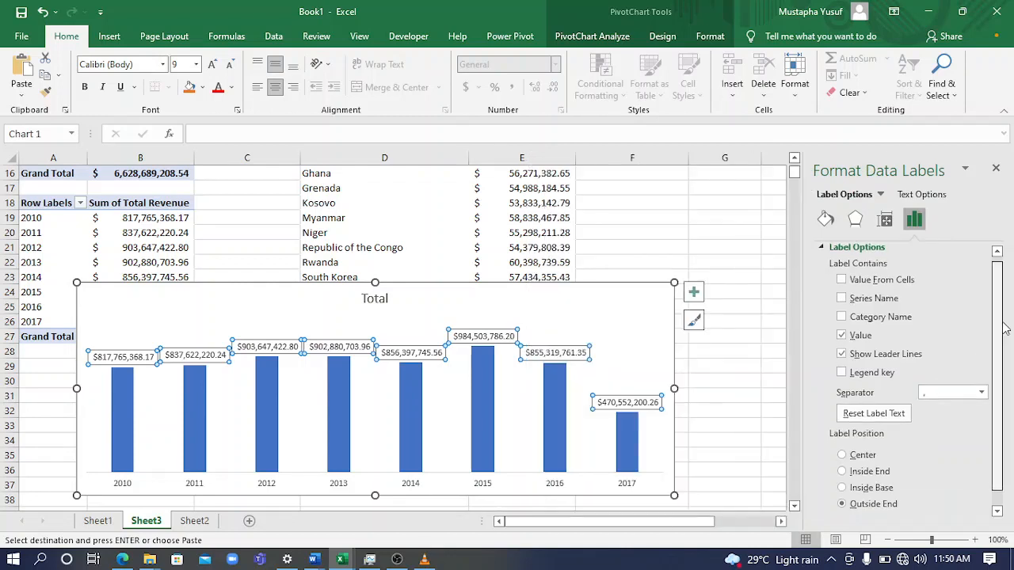
{"action": "scroll", "coordinate": [871, 404], "scroll_direction": "down", "scroll_amount": 1}
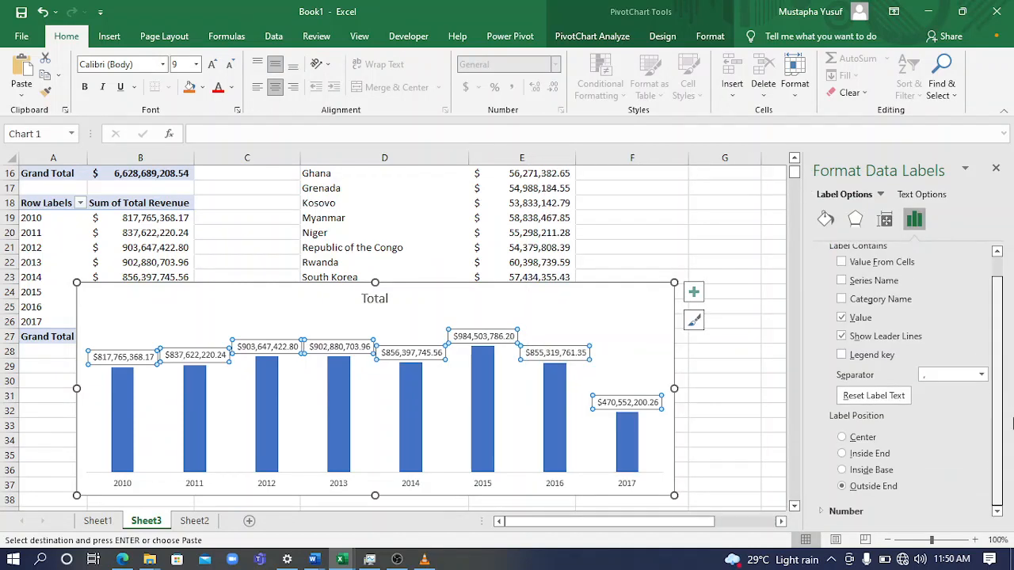
{"action": "left_click", "coordinate": [826, 512]}
{"action": "scroll", "coordinate": [996, 418], "scroll_direction": "down", "scroll_amount": 5}
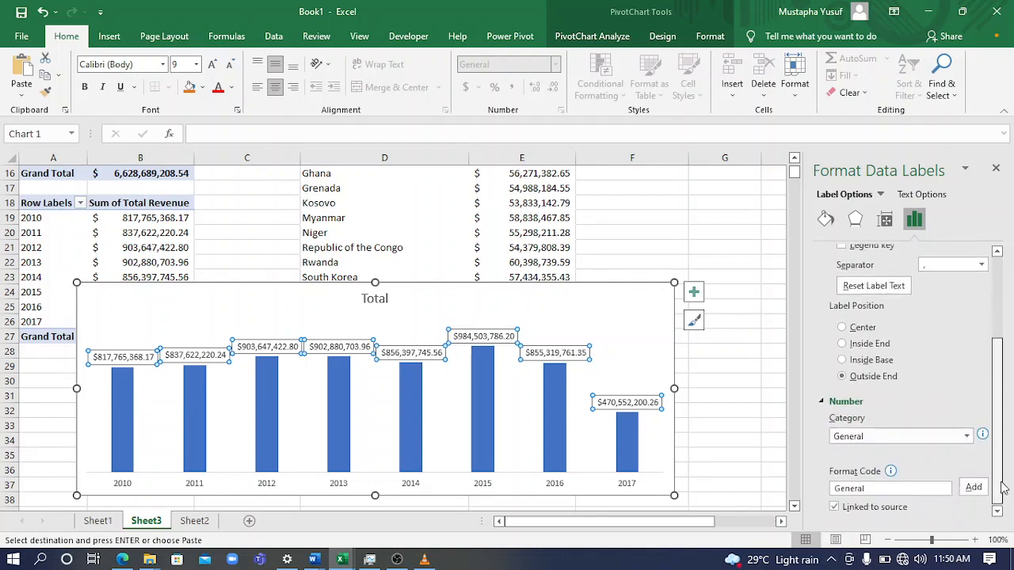
{"action": "left_click", "coordinate": [967, 436]}
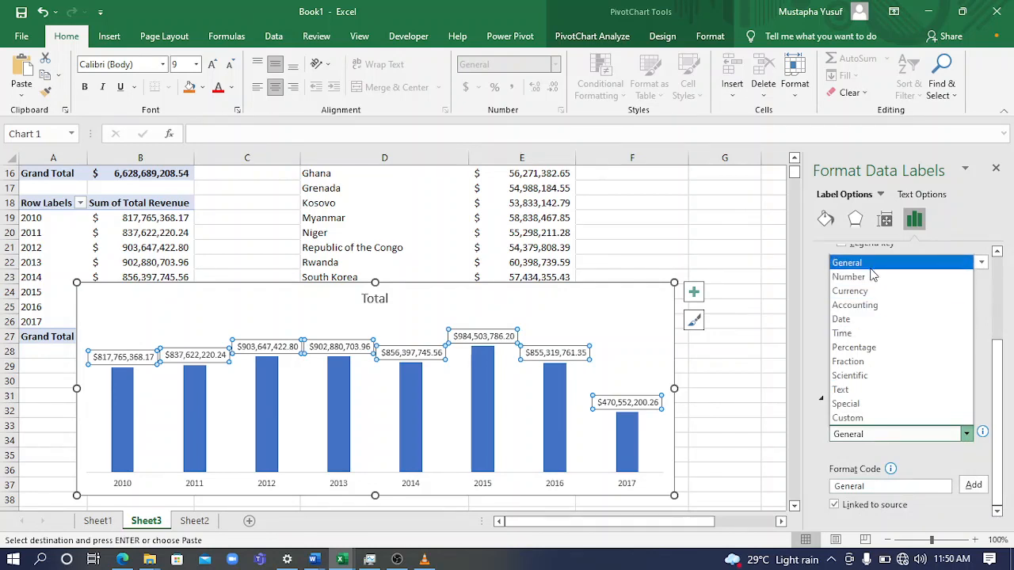
{"action": "left_click", "coordinate": [870, 278]}
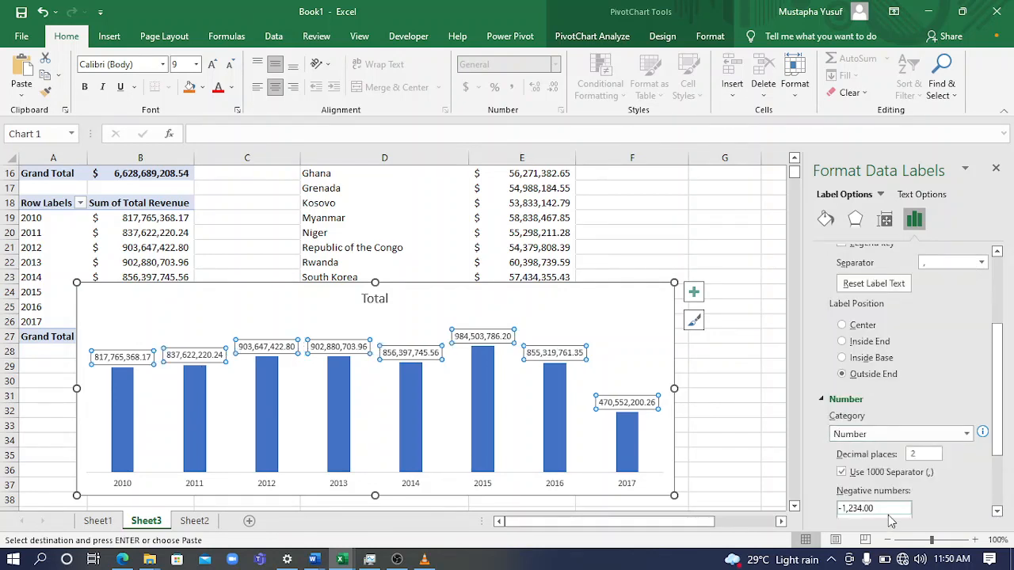
{"action": "left_click", "coordinate": [925, 453]}
{"action": "key", "text": "Return"}
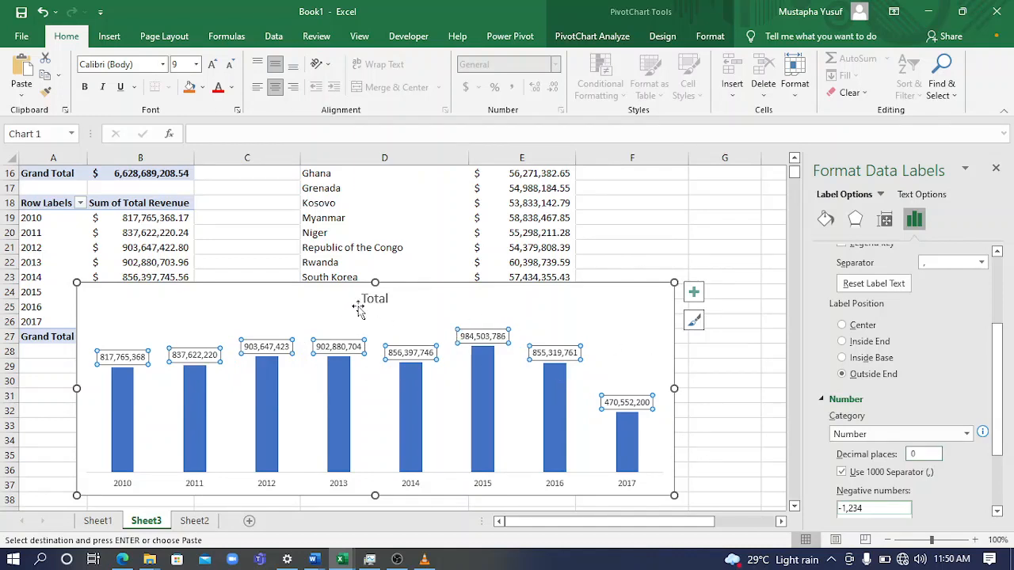
Replace the yearly revenue chart's title with REVENUE GENERATED BY YEAR
{"action": "left_click", "coordinate": [386, 298]}
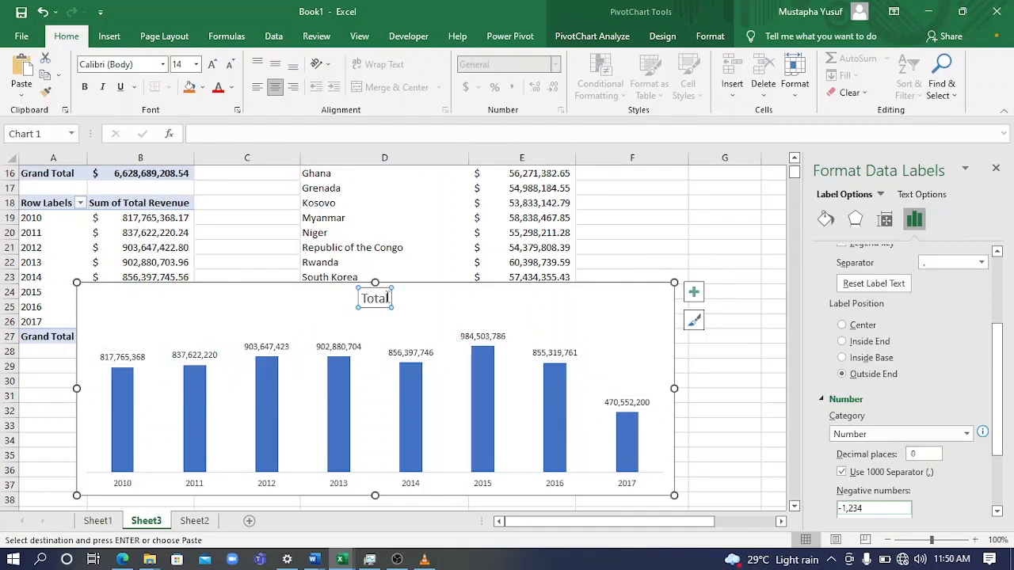
{"action": "left_click", "coordinate": [389, 298]}
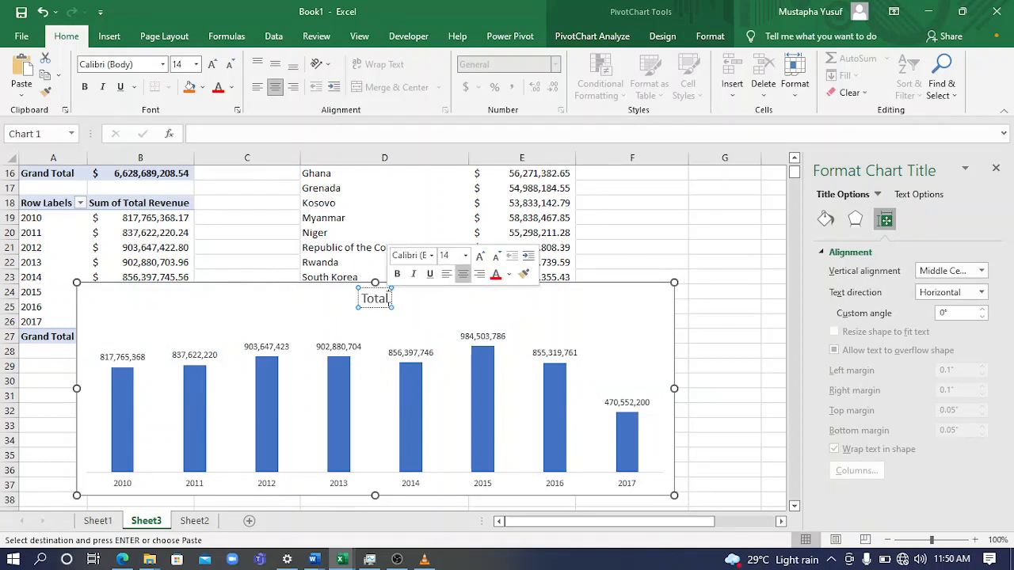
{"action": "key", "text": "BackSpace"}
{"action": "key", "text": "BackSpace"}
{"action": "key", "text": "BackSpace"}
{"action": "key", "text": "BackSpace"}
{"action": "key", "text": "BackSpace"}
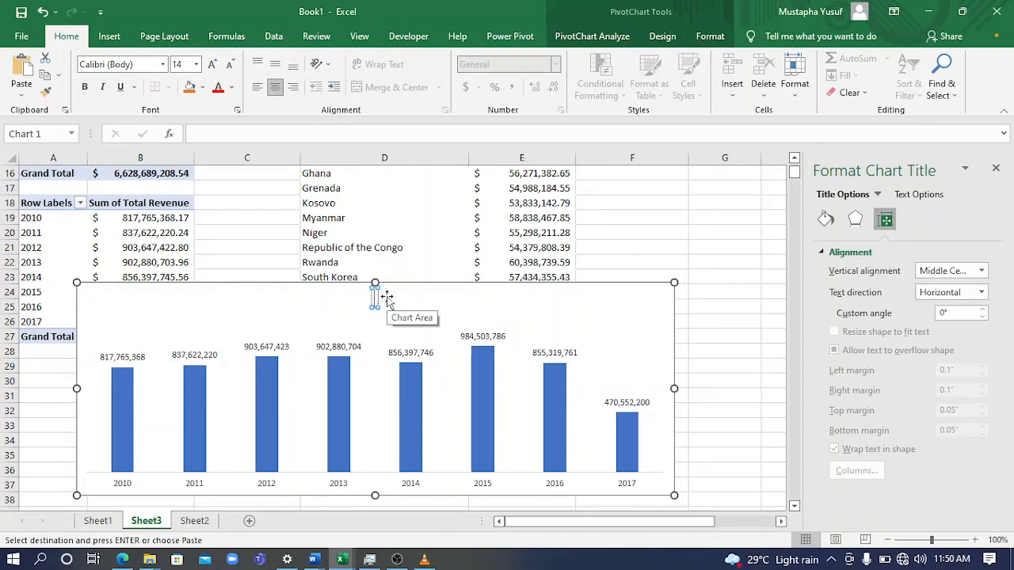
{"action": "type", "text": "REVENUE"}
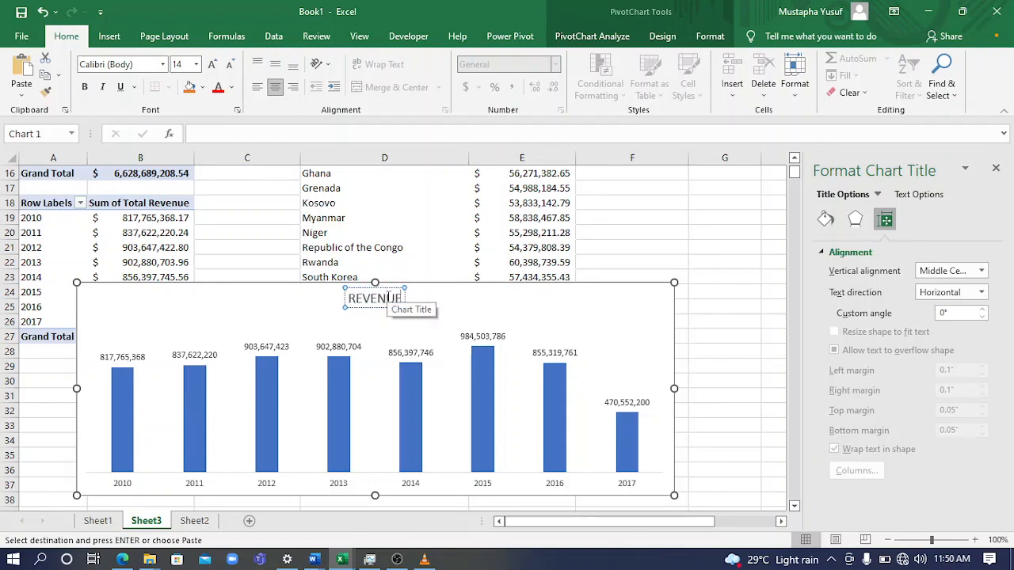
{"action": "type", "text": " GENERATED"}
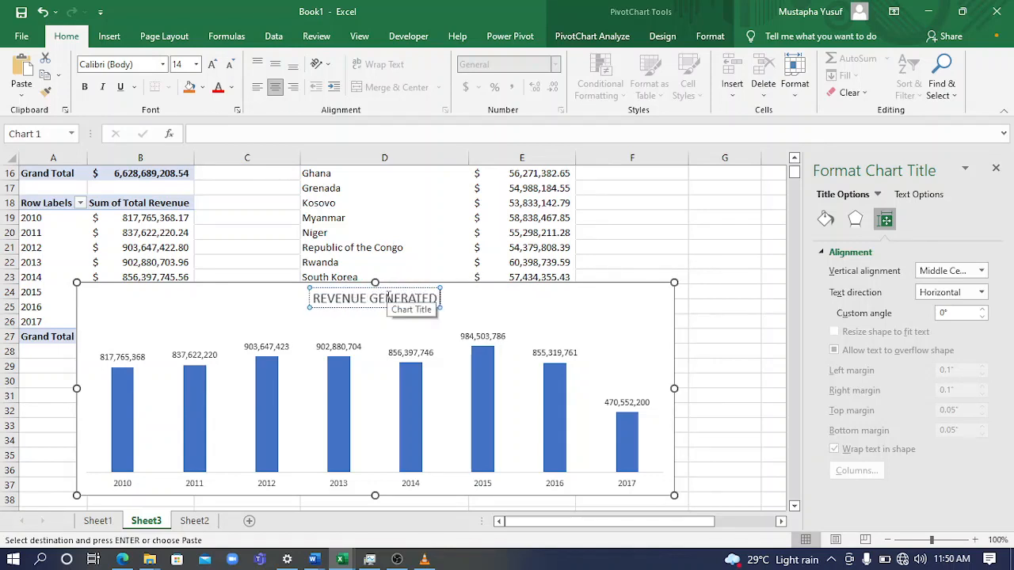
{"action": "type", "text": " BY YEAR"}
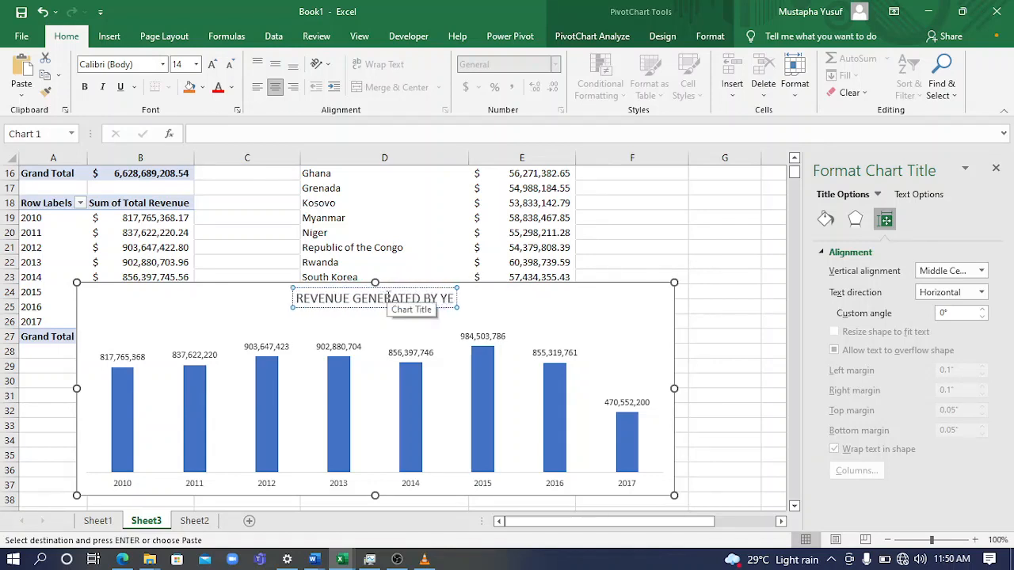
{"action": "left_click", "coordinate": [737, 355]}
Move the yearly revenue chart down so that it starts at about row 27
{"action": "left_click", "coordinate": [536, 298]}
{"action": "left_click_drag", "start_coordinate": [536, 298], "coordinate": [536, 345]}
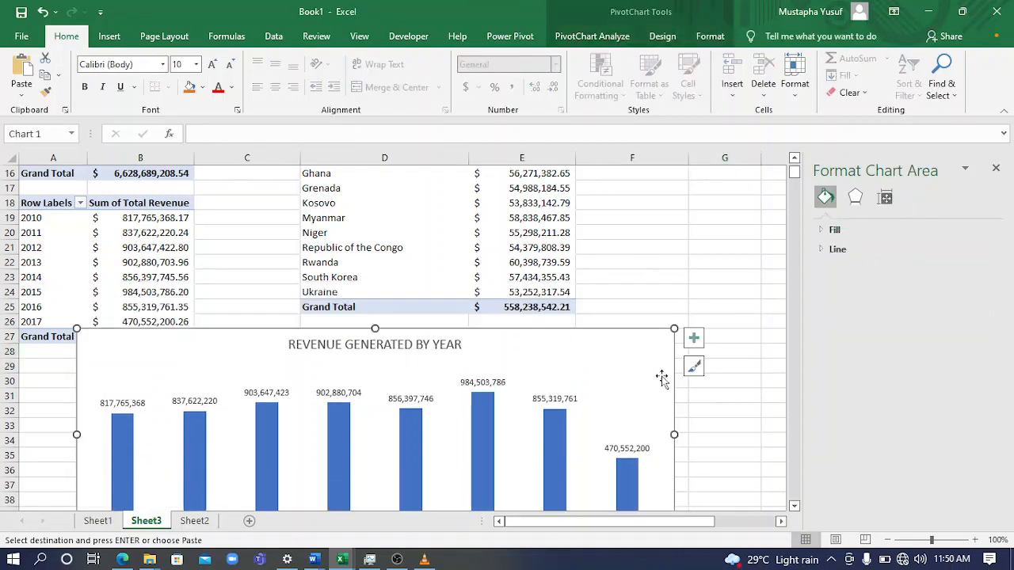
{"action": "left_click", "coordinate": [794, 506]}
{"action": "left_click", "coordinate": [794, 505]}
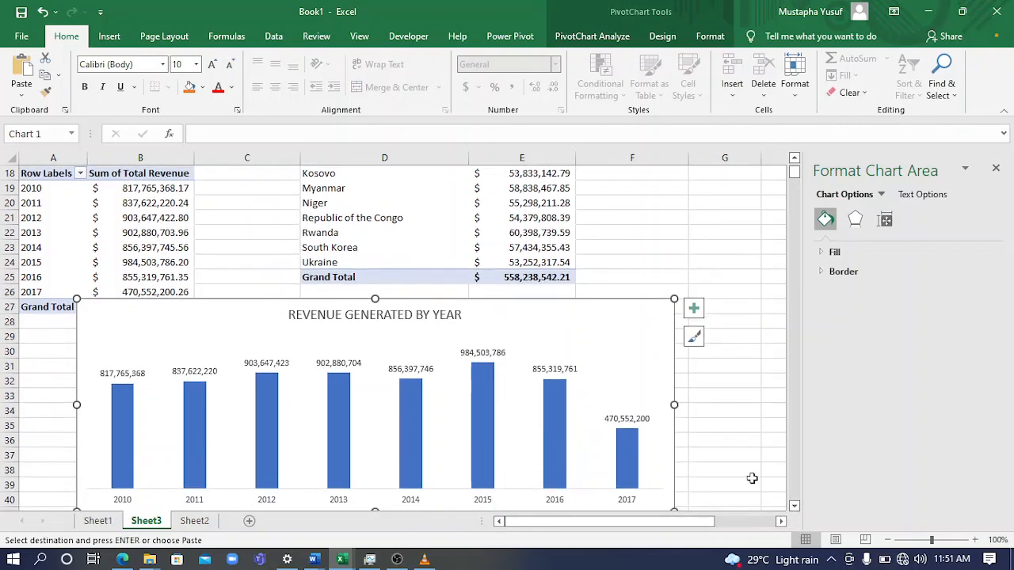
{"action": "left_click", "coordinate": [793, 506]}
{"action": "left_click", "coordinate": [793, 505]}
{"action": "left_click", "coordinate": [794, 506]}
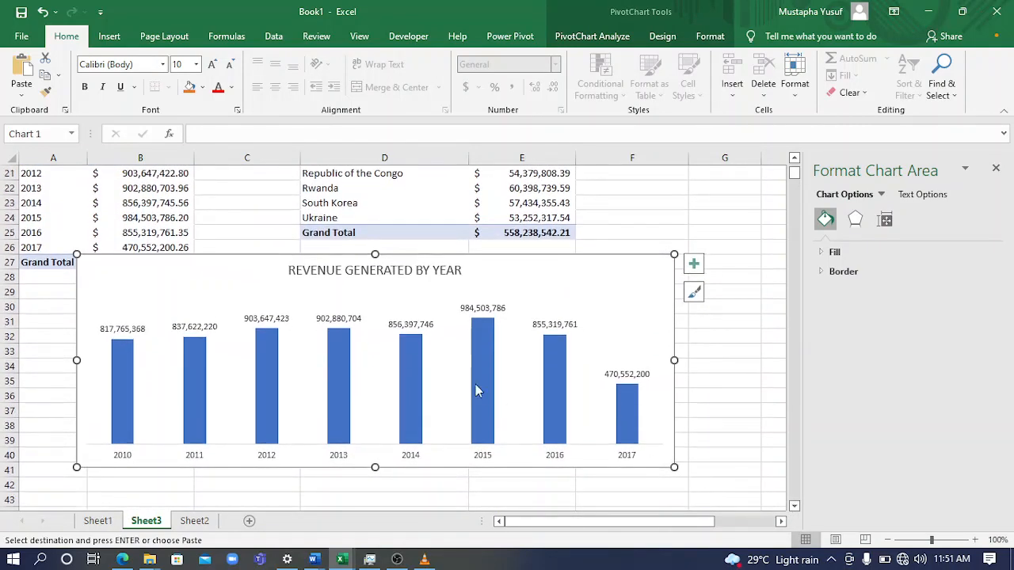
Fill the chart's 2014 column with solid dark orange and its 2016 column with green
{"action": "left_click", "coordinate": [421, 386]}
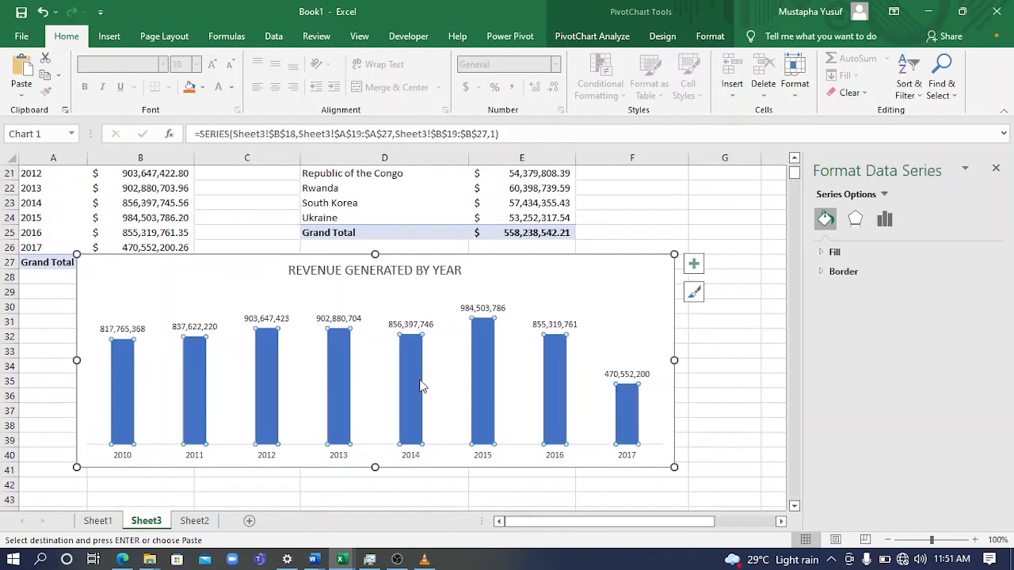
{"action": "left_click", "coordinate": [410, 381]}
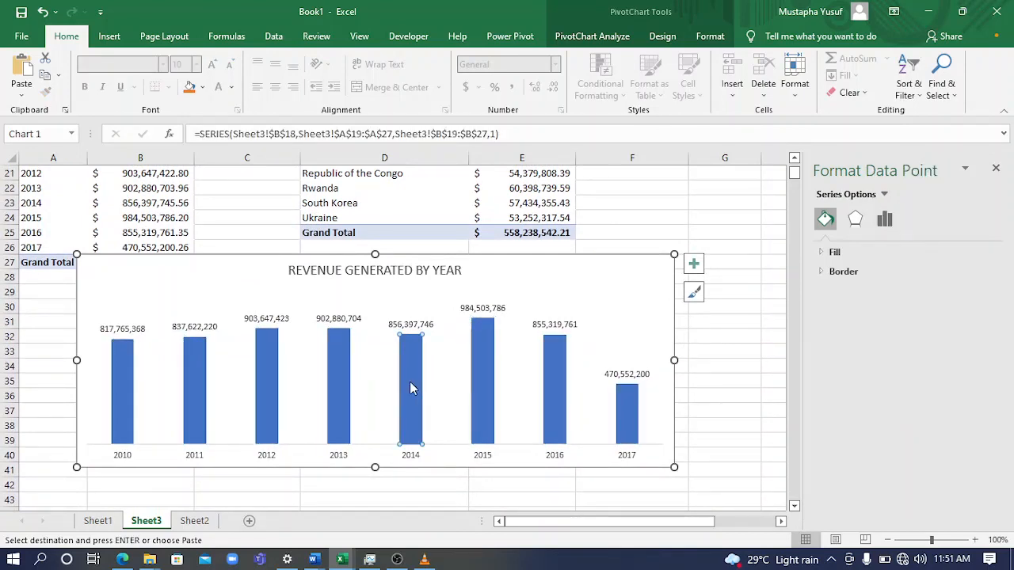
{"action": "left_click", "coordinate": [833, 252]}
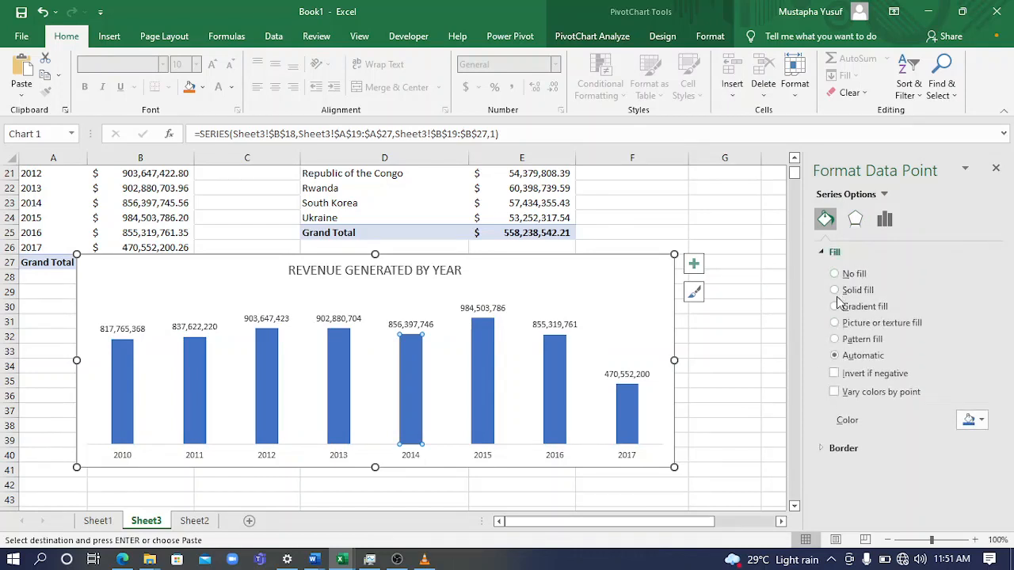
{"action": "left_click", "coordinate": [972, 420]}
{"action": "left_click", "coordinate": [956, 351]}
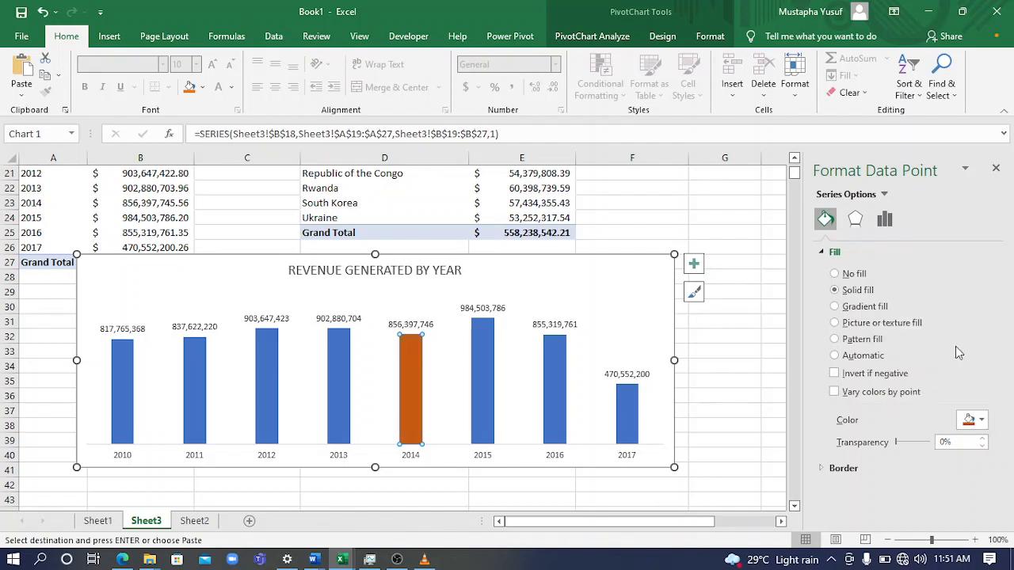
{"action": "left_click", "coordinate": [557, 367]}
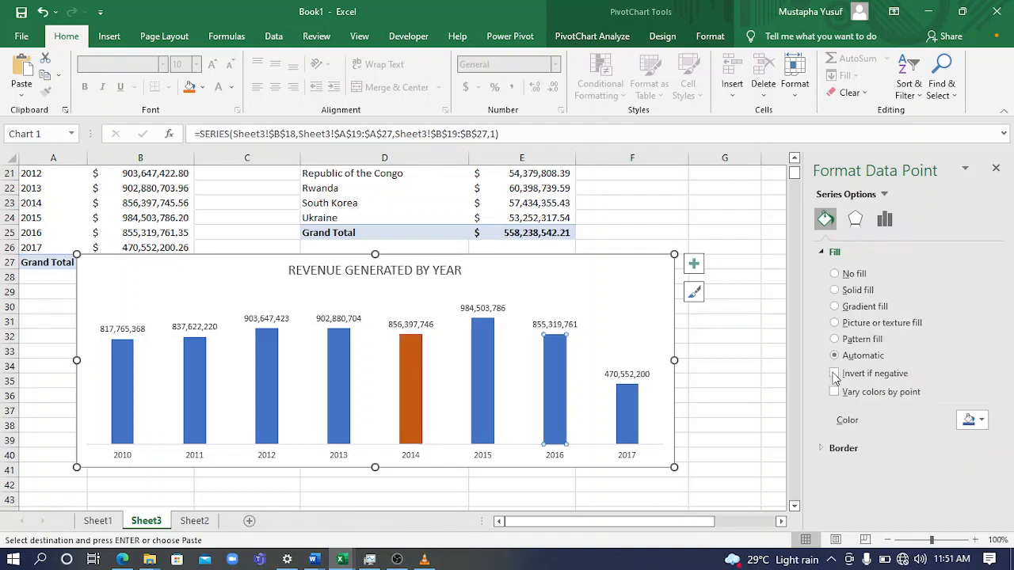
{"action": "left_click", "coordinate": [971, 420]}
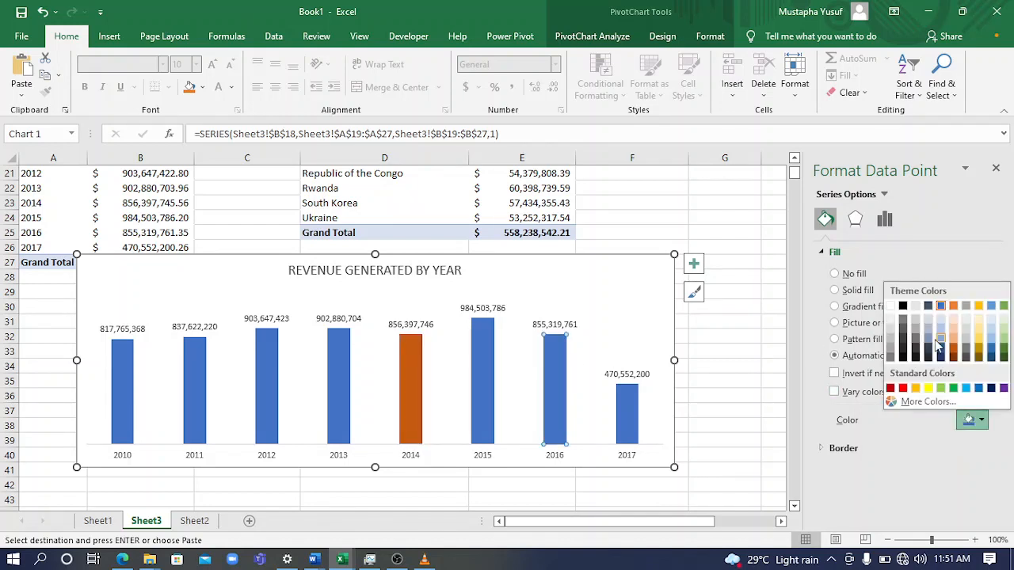
{"action": "left_click", "coordinate": [1003, 306]}
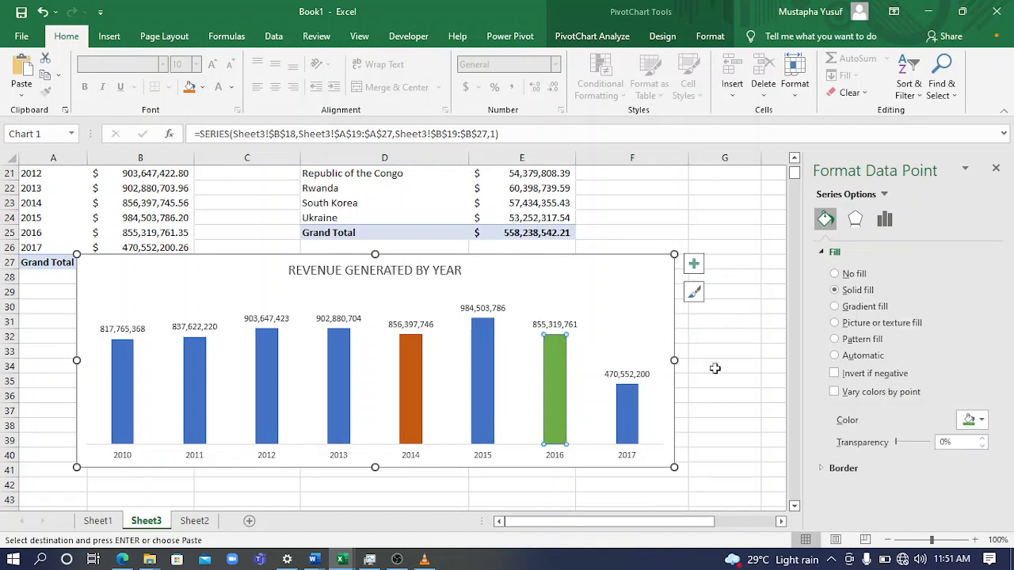
Fill the chart's 2013 column with black and its 2012 column with yellow
{"action": "left_click", "coordinate": [347, 358]}
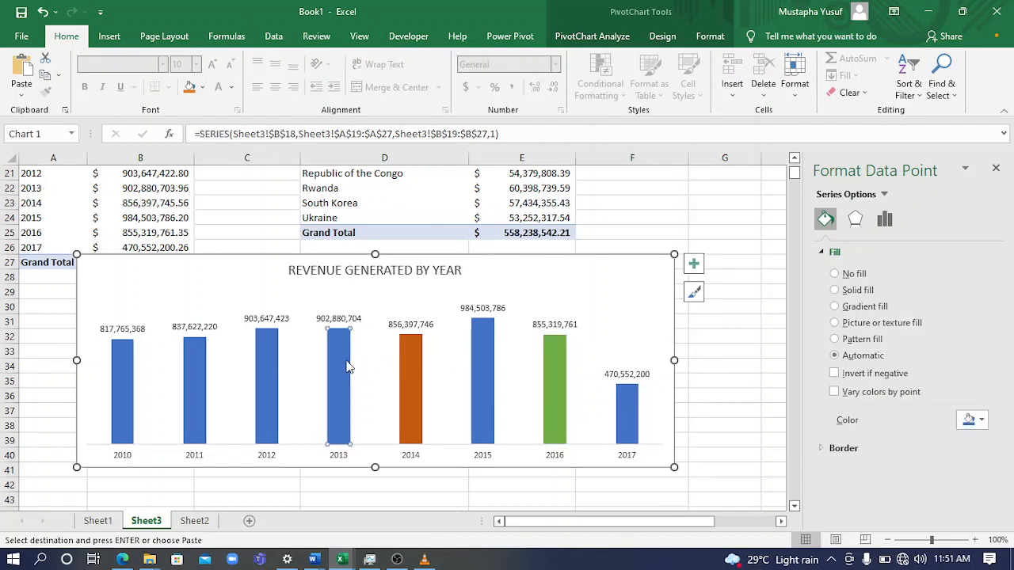
{"action": "left_click", "coordinate": [975, 421]}
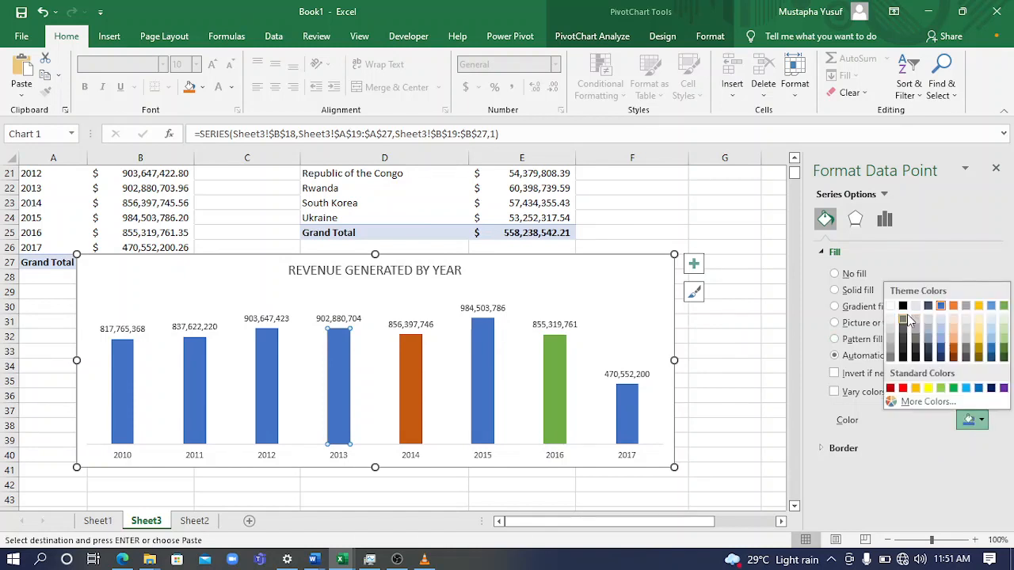
{"action": "left_click", "coordinate": [902, 306]}
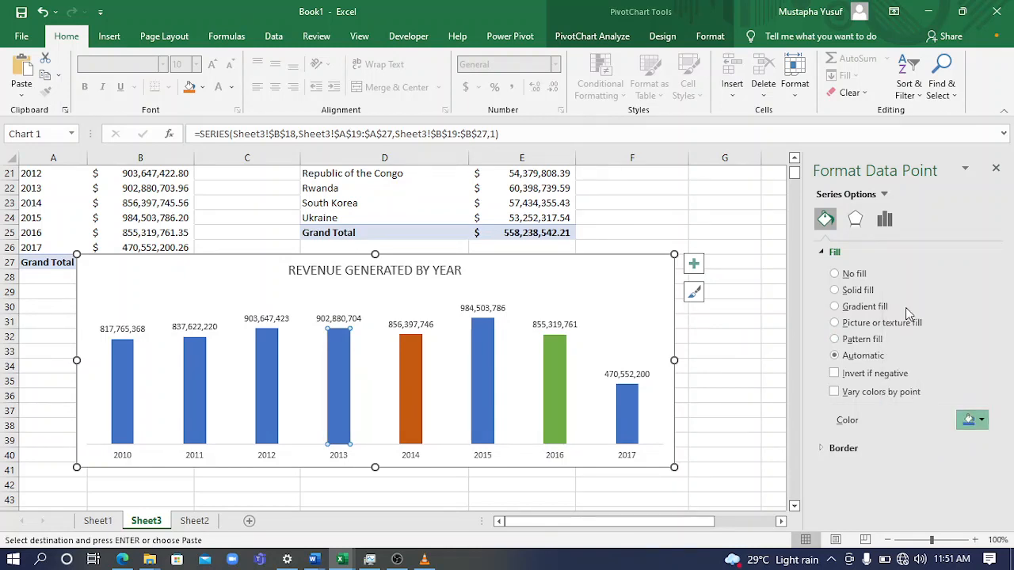
{"action": "left_click", "coordinate": [261, 373]}
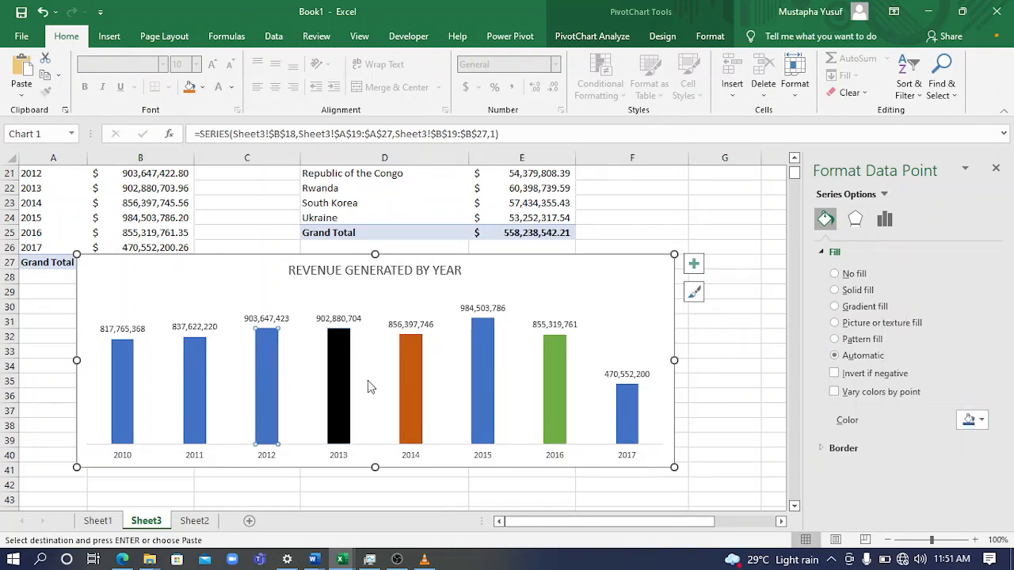
{"action": "left_click", "coordinate": [974, 420]}
{"action": "left_click", "coordinate": [928, 388]}
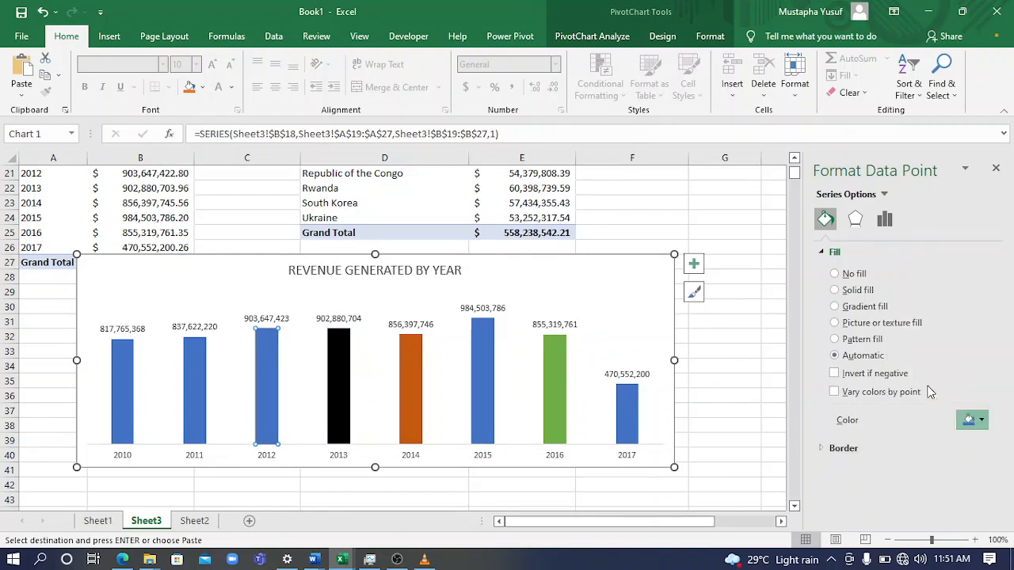
Fill the chart's 2011 column with light gold and its 2010 column with light gray
{"action": "left_click", "coordinate": [196, 393]}
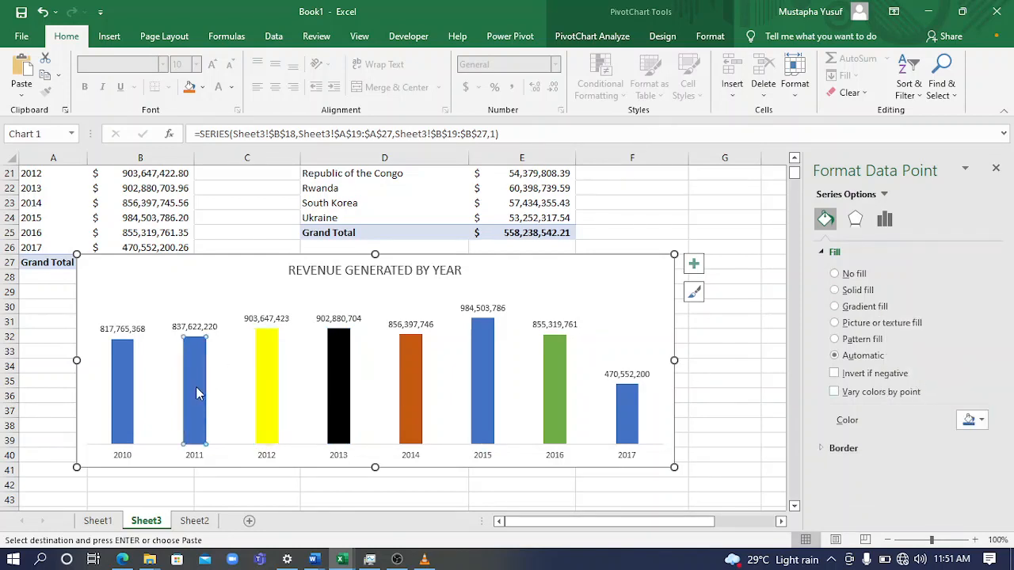
{"action": "left_click", "coordinate": [981, 420]}
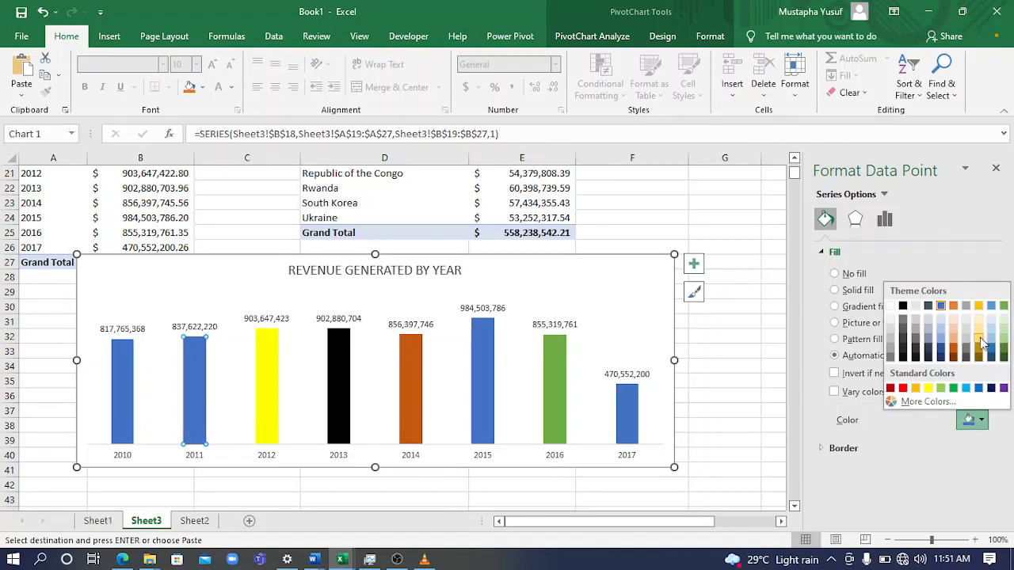
{"action": "left_click", "coordinate": [979, 339]}
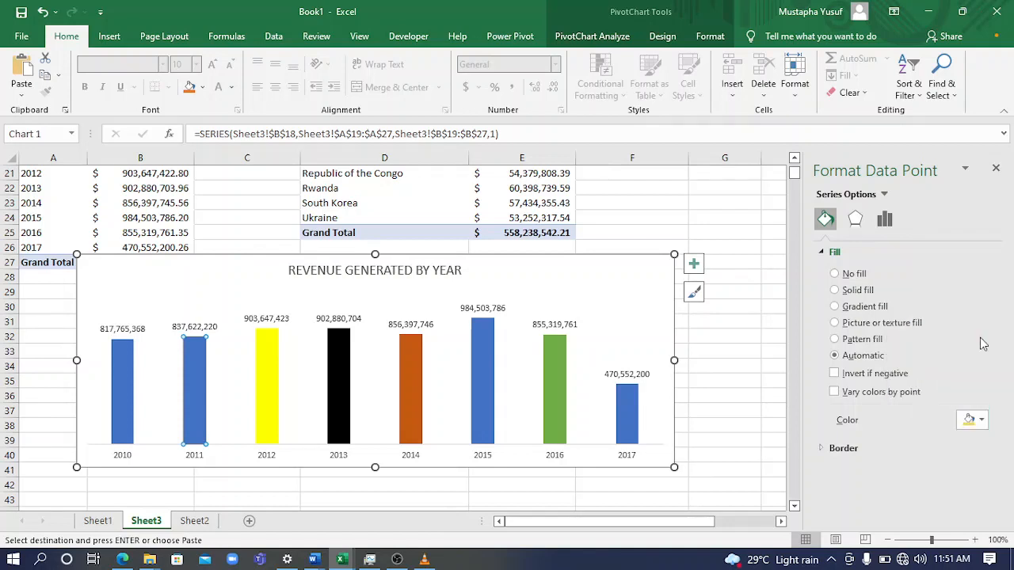
{"action": "left_click", "coordinate": [133, 400]}
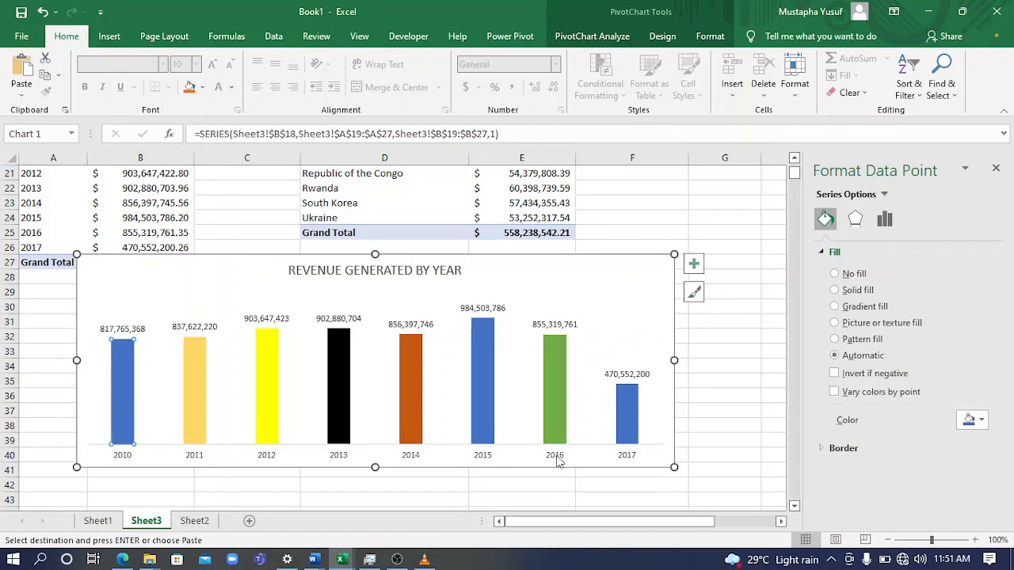
{"action": "left_click", "coordinate": [972, 420]}
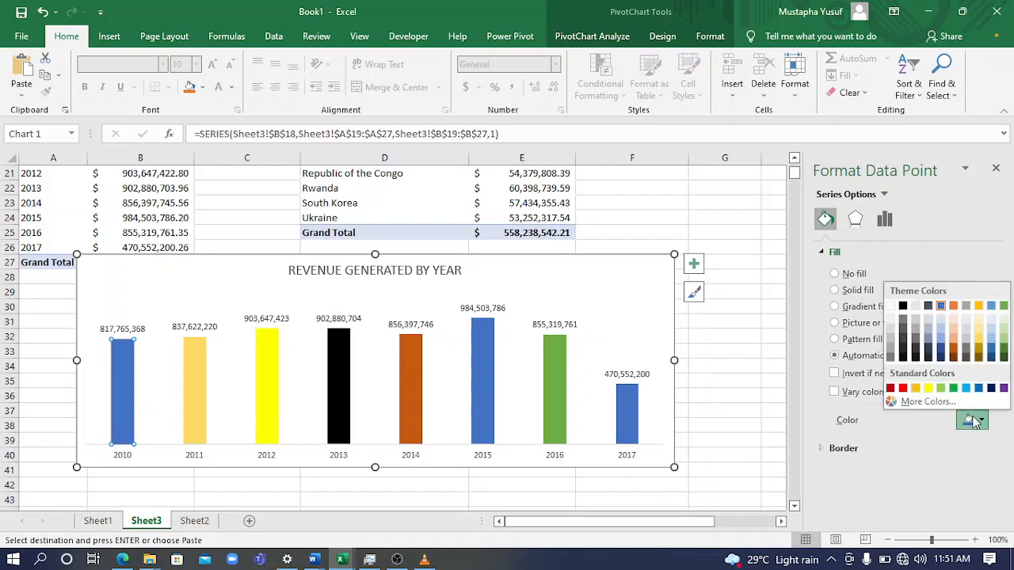
{"action": "left_click", "coordinate": [917, 323]}
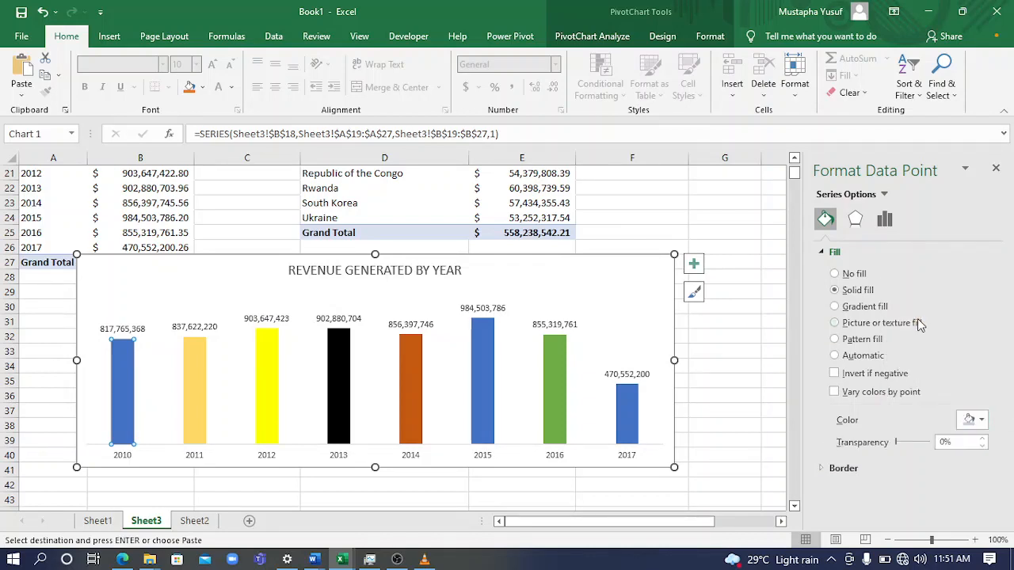
Move the chart below the yearly PivotTable's grand total and enlarge it to start at about row 28 and reach just into column G
{"action": "left_click", "coordinate": [672, 305]}
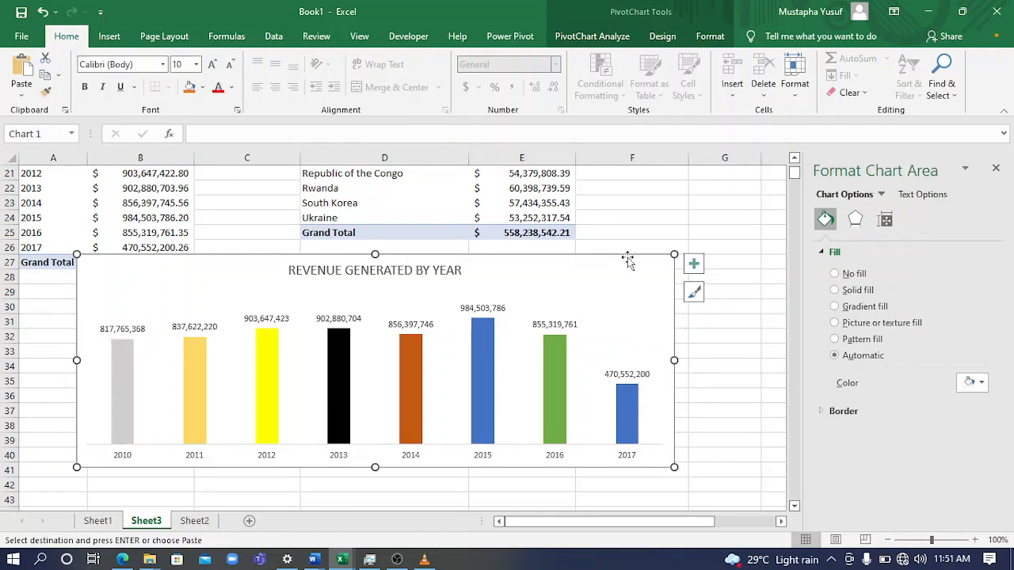
{"action": "left_click_drag", "start_coordinate": [628, 261], "coordinate": [644, 302]}
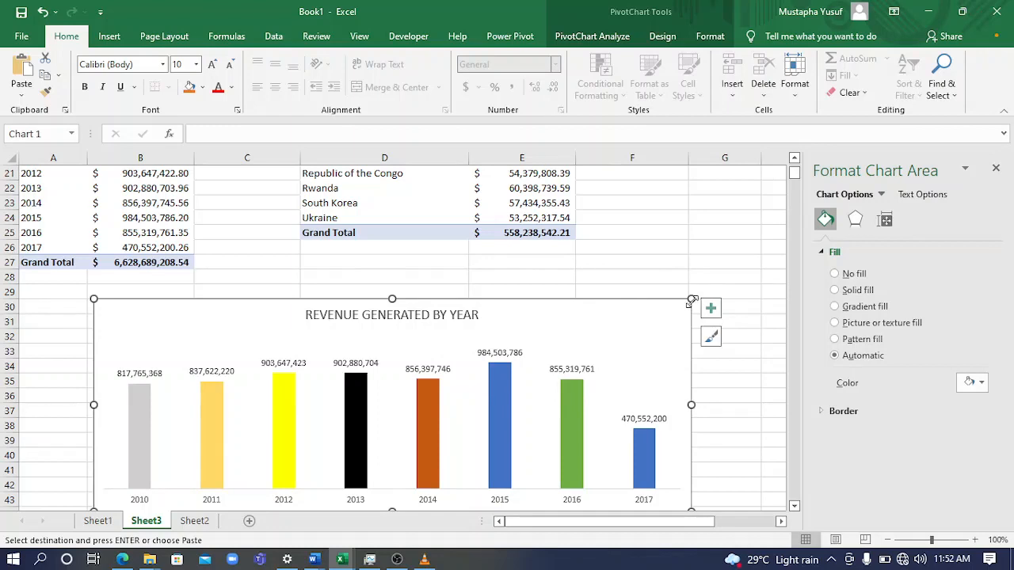
{"action": "left_click_drag", "start_coordinate": [691, 300], "coordinate": [700, 272]}
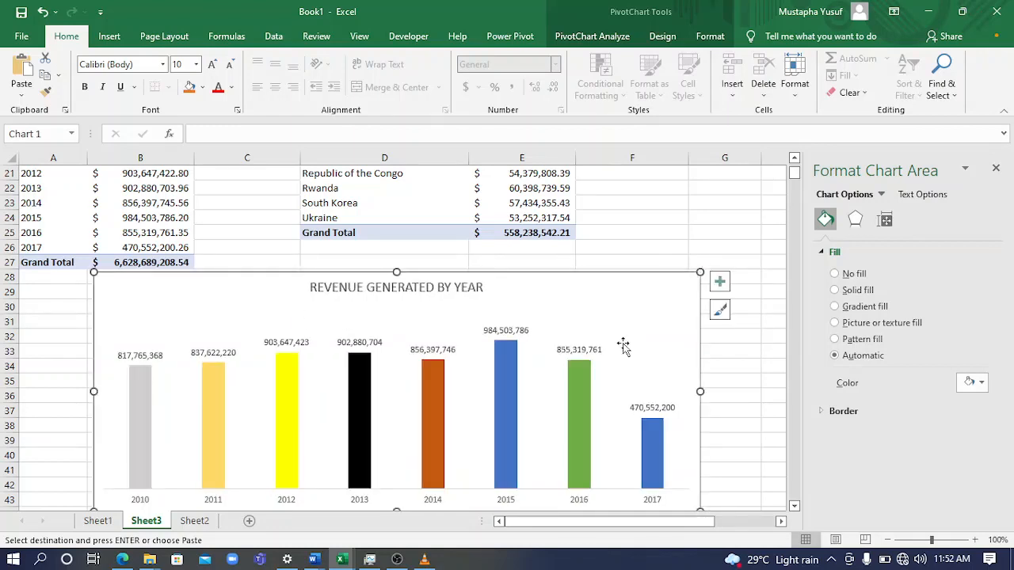
{"action": "left_click", "coordinate": [742, 370]}
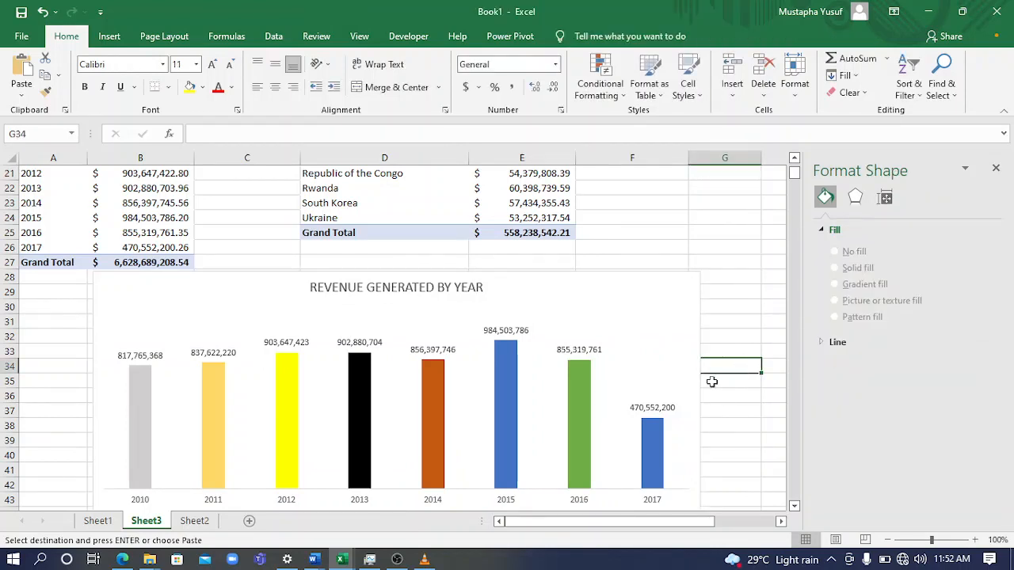
{"action": "left_click", "coordinate": [647, 345]}
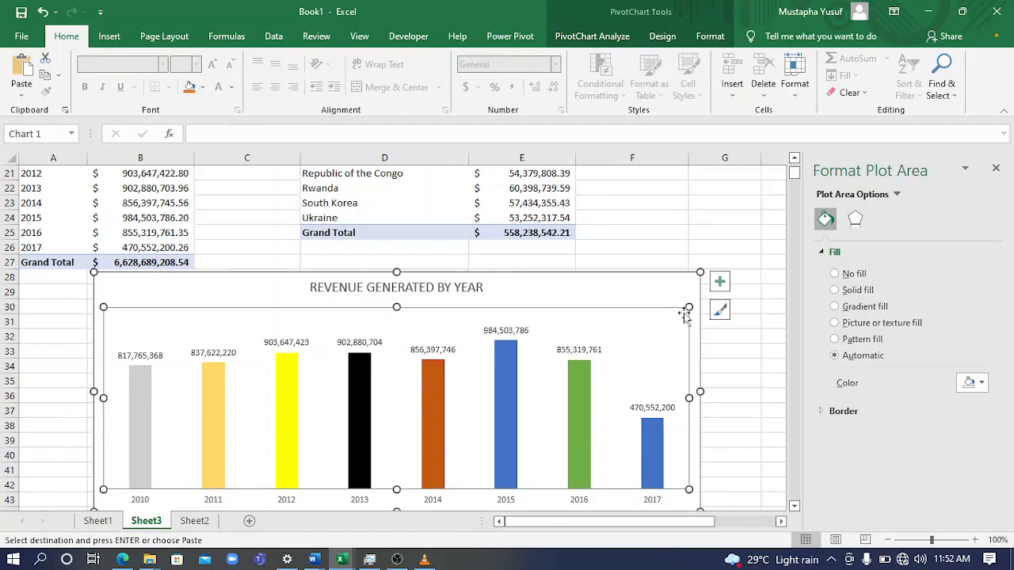
{"action": "left_click", "coordinate": [720, 203]}
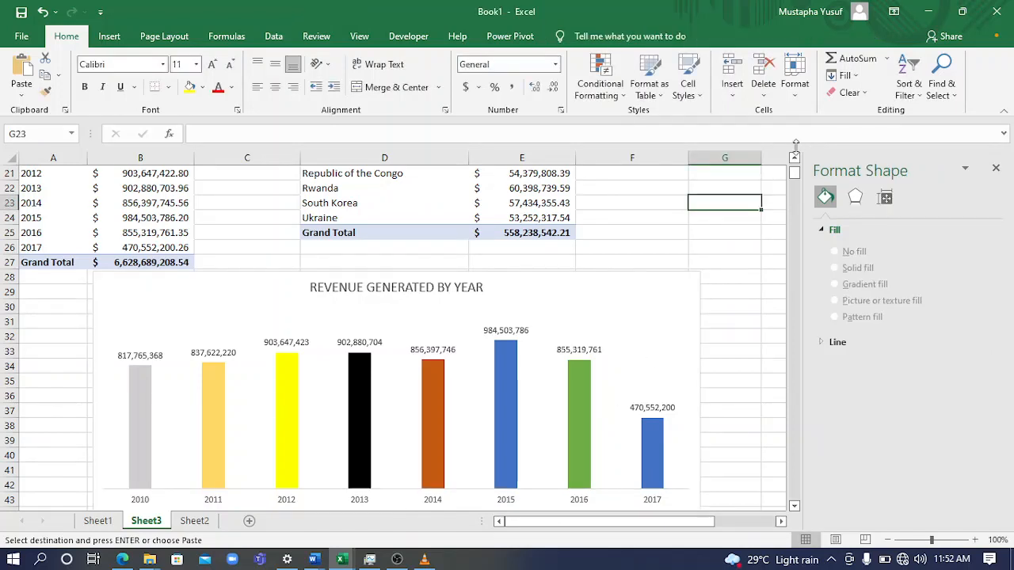
{"action": "mouse_move", "coordinate": [795, 173]}
{"action": "left_mouse_down"}
{"action": "mouse_move", "coordinate": [797, 140]}
{"action": "mouse_move", "coordinate": [797, 180]}
{"action": "left_mouse_up"}
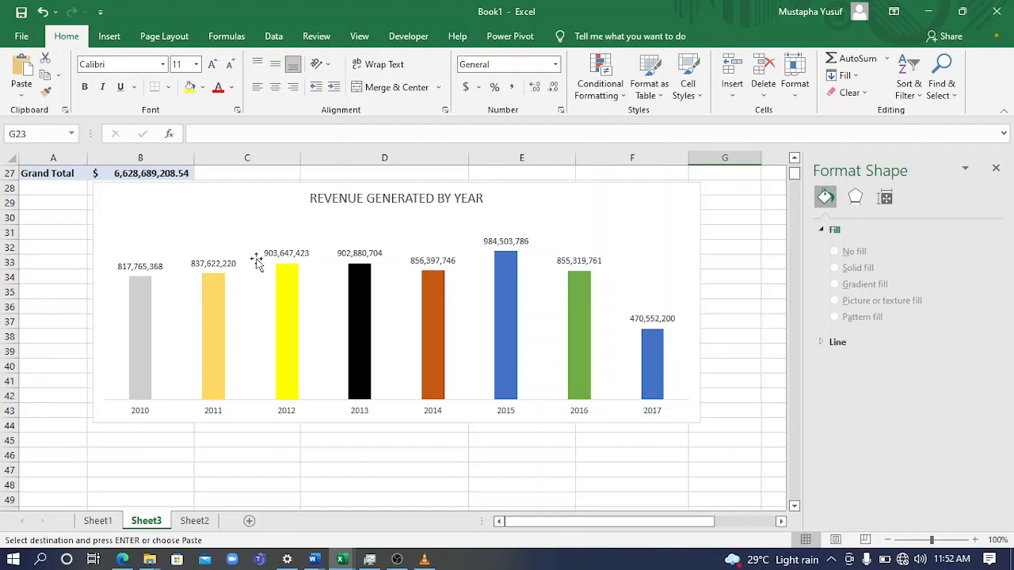
{"action": "left_click", "coordinate": [37, 279]}
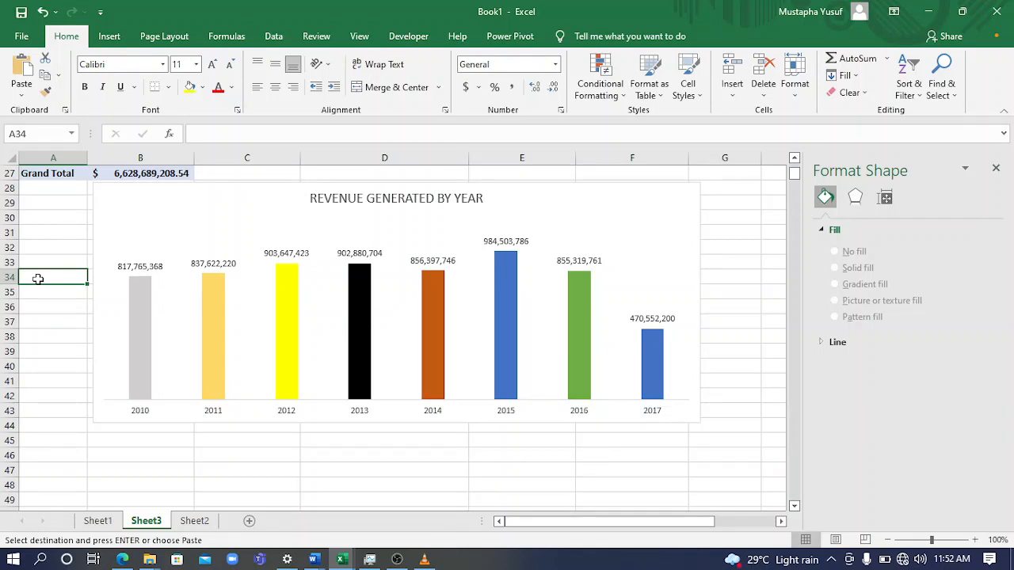
Review the revenue-by-year chart together with the last rows and grand total of the yearly PivotTable above it
{"action": "key", "text": "ctrl+Down"}
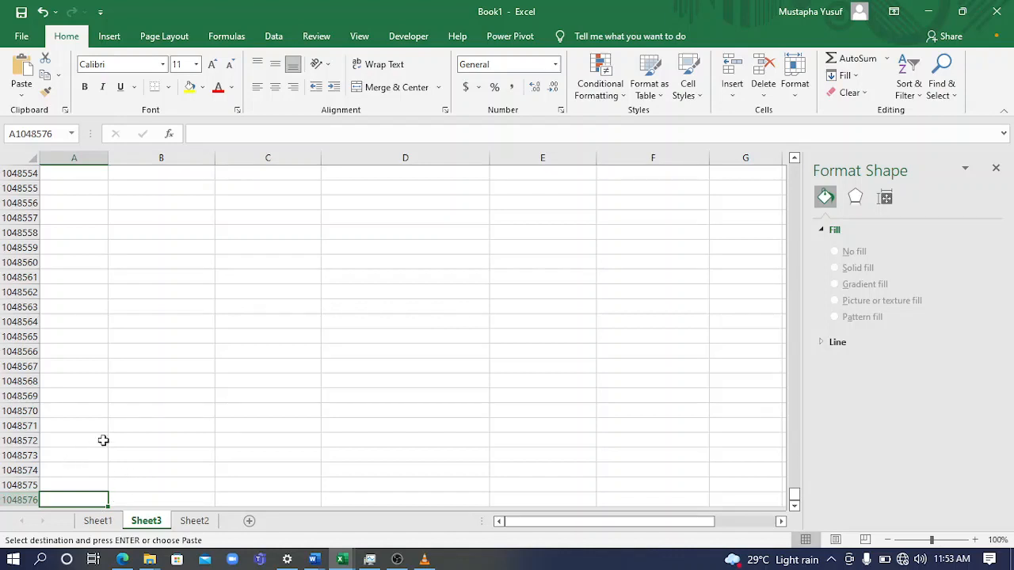
{"action": "key", "text": "ctrl+Up"}
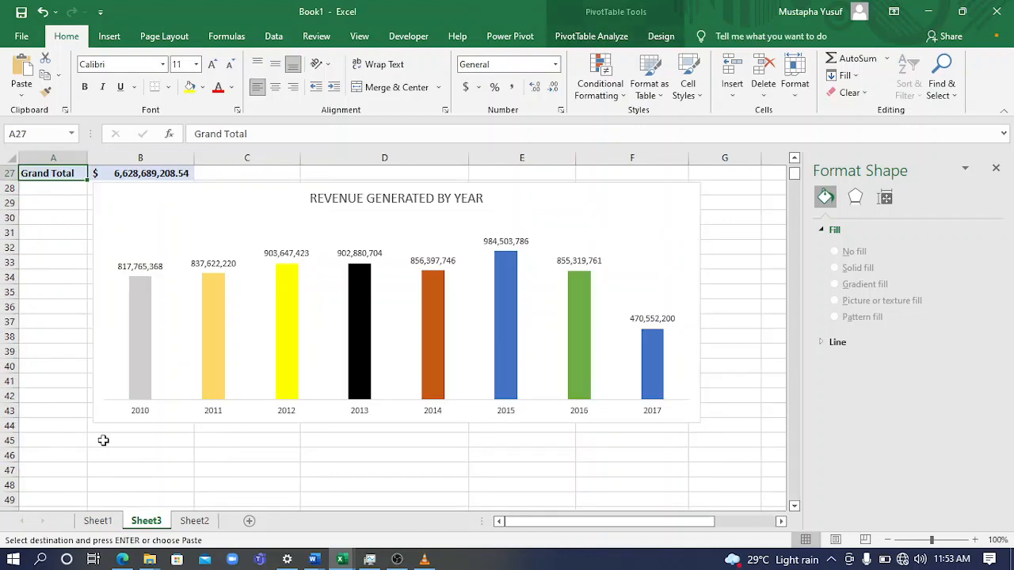
{"action": "key", "text": "Down"}
{"action": "key", "text": "Down"}
{"action": "key", "text": "Down"}
{"action": "key", "text": "Down"}
{"action": "key", "text": "Down"}
{"action": "key", "text": "Down"}
{"action": "key", "text": "Up"}
{"action": "key", "text": "Up"}
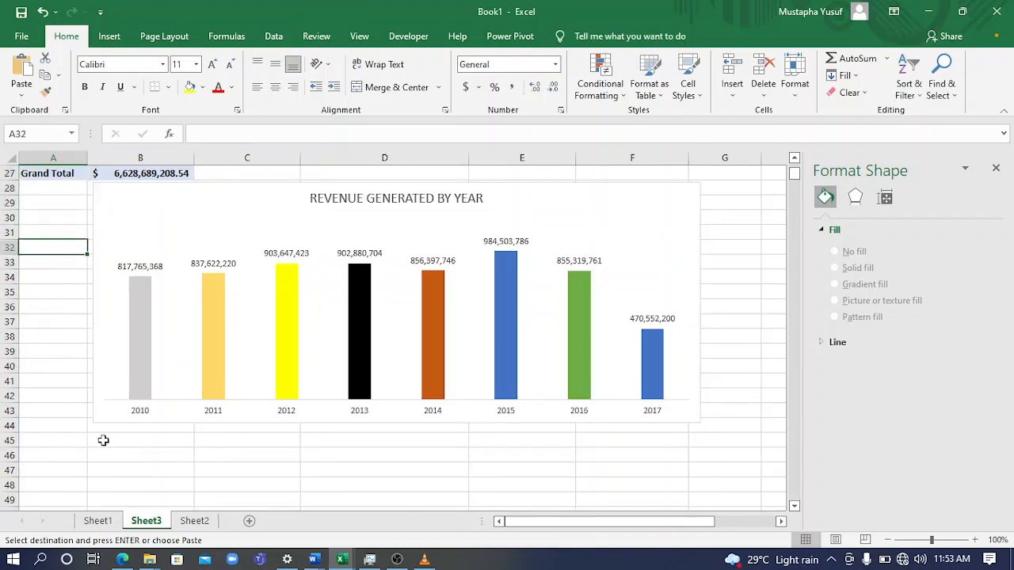
{"action": "key", "text": "Up"}
{"action": "key", "text": "Up"}
{"action": "key", "text": "Up"}
{"action": "key", "text": "Up"}
{"action": "key", "text": "Up"}
{"action": "key", "text": "Up"}
{"action": "key", "text": "Up"}
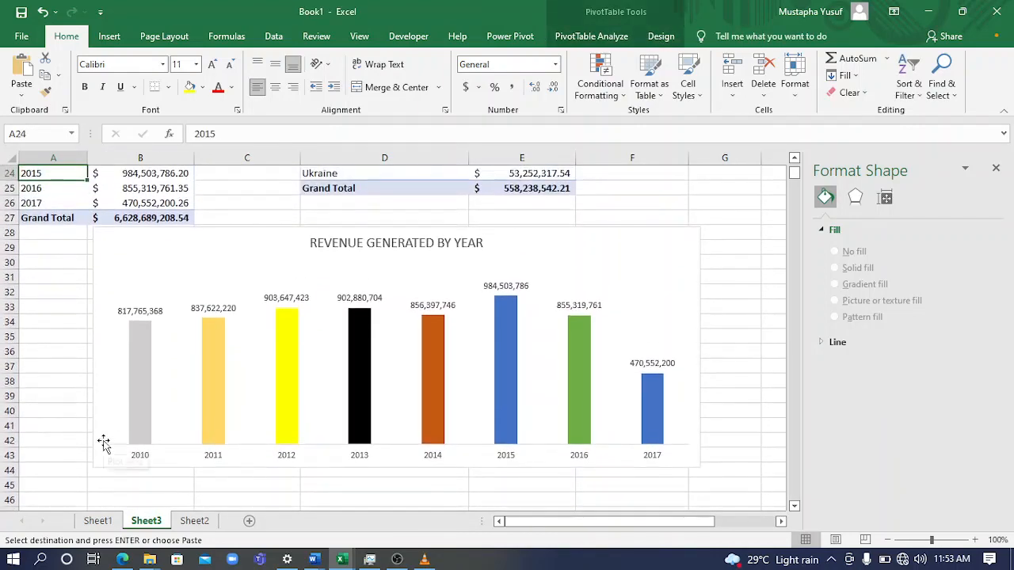
{"action": "key", "text": "Down"}
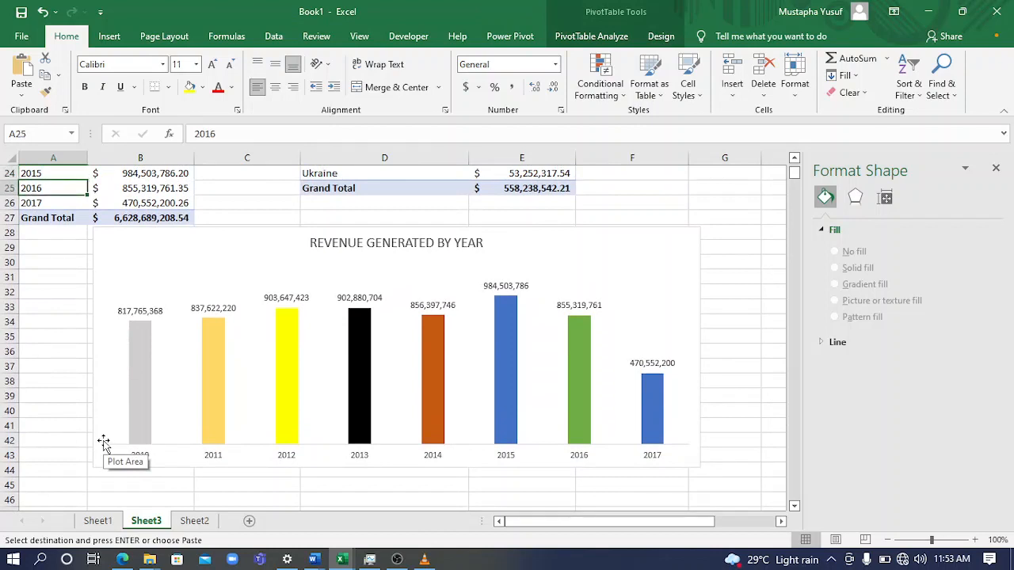
{"action": "key", "text": "Down"}
{"action": "key", "text": "Down"}
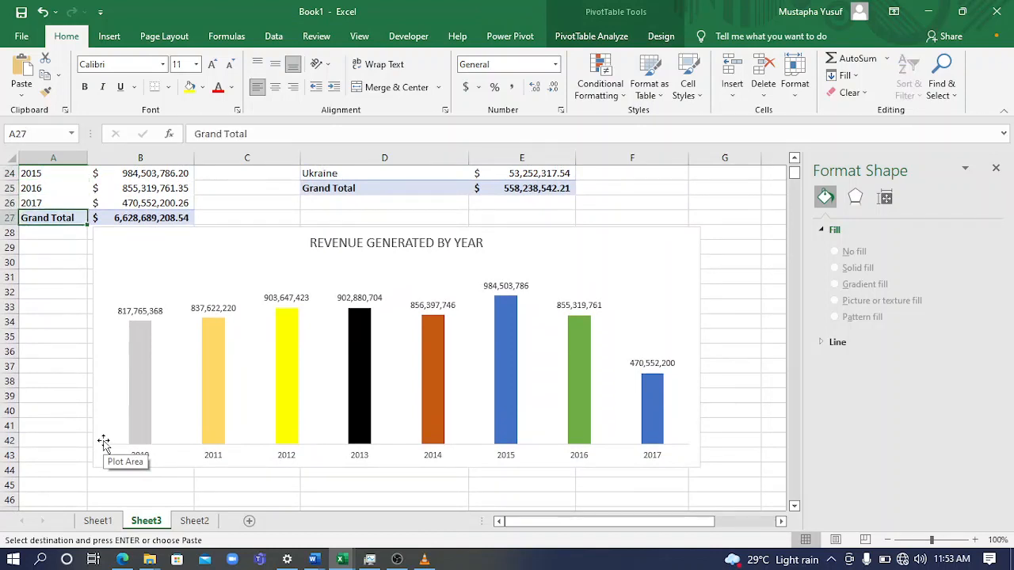